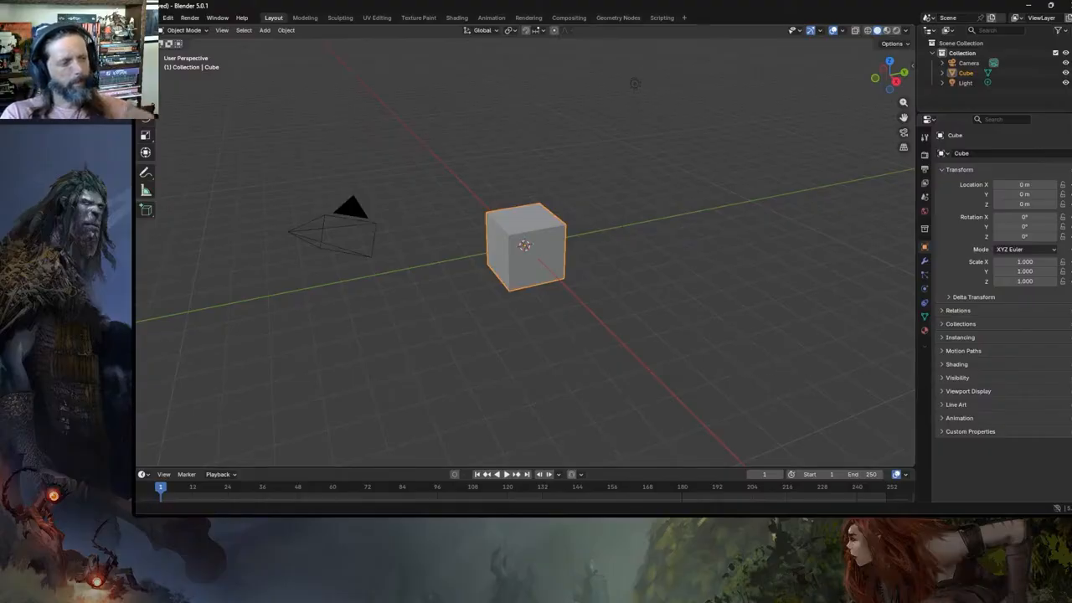
- Switch to the blank 4000 x 2250 px canvas in Photoshop and paste in the copied leaning tree sketch
left_click(628, 525)
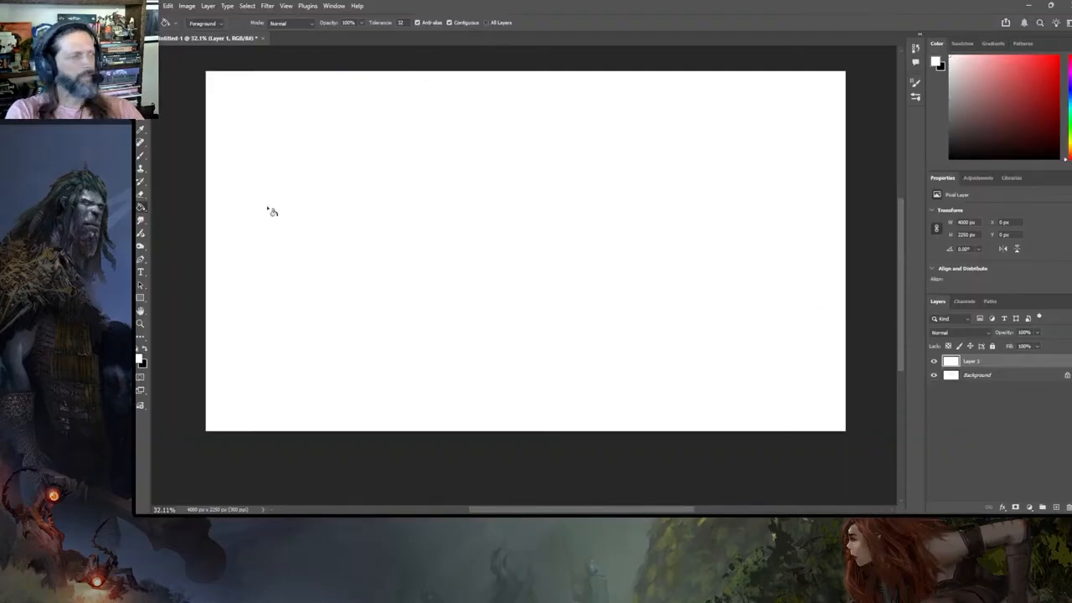
key("v")
key("ctrl+v")
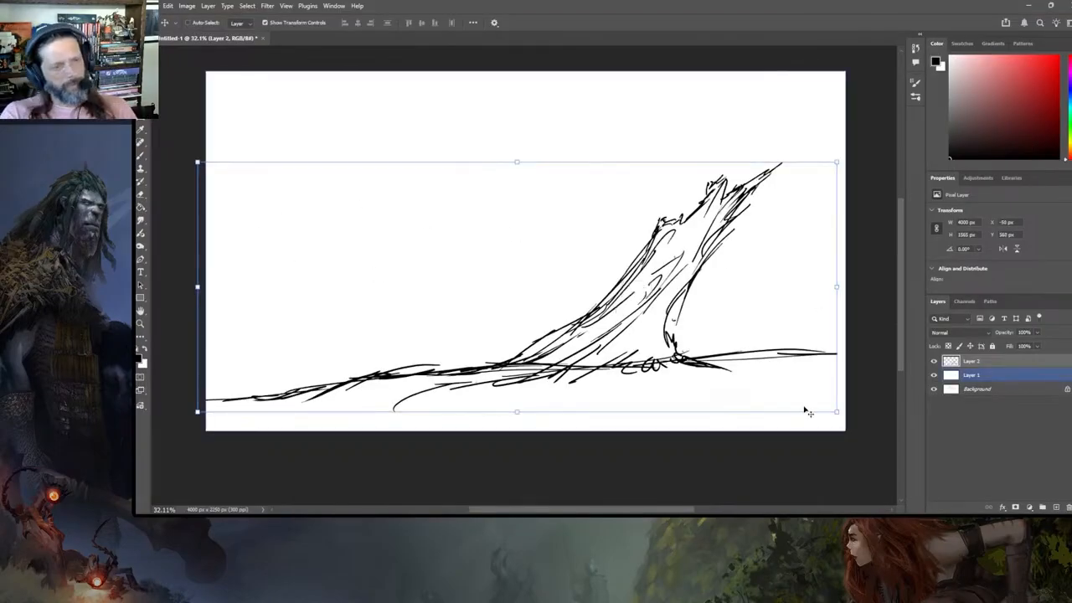
- Add a layer above the tree sketch and paint thick black foreground branch shapes along the canvas's left side with a large hard brush
left_click(1055, 508, "ctrl")
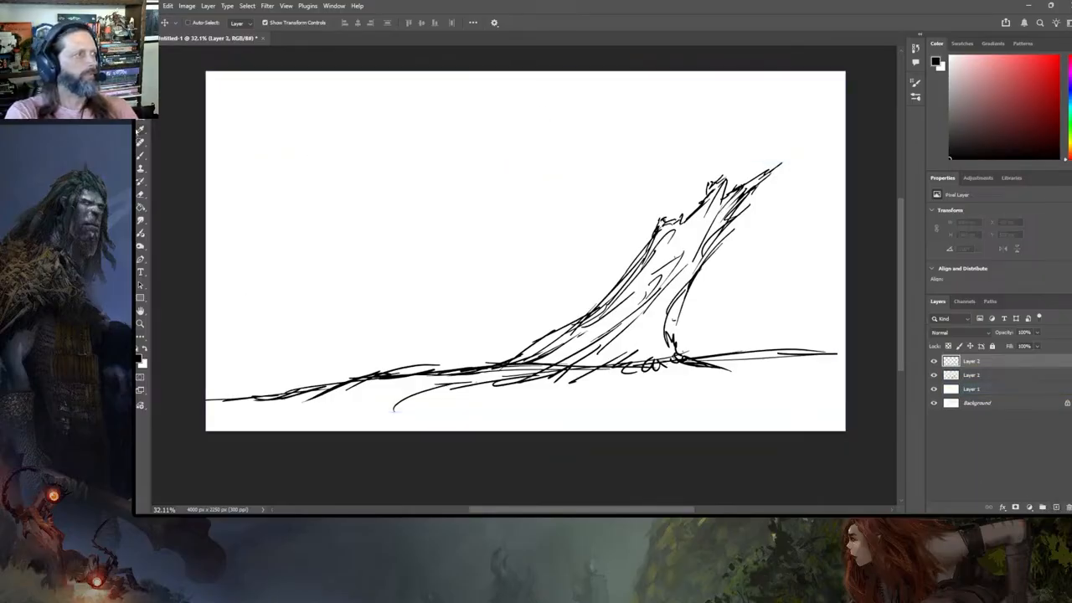
left_click(141, 155)
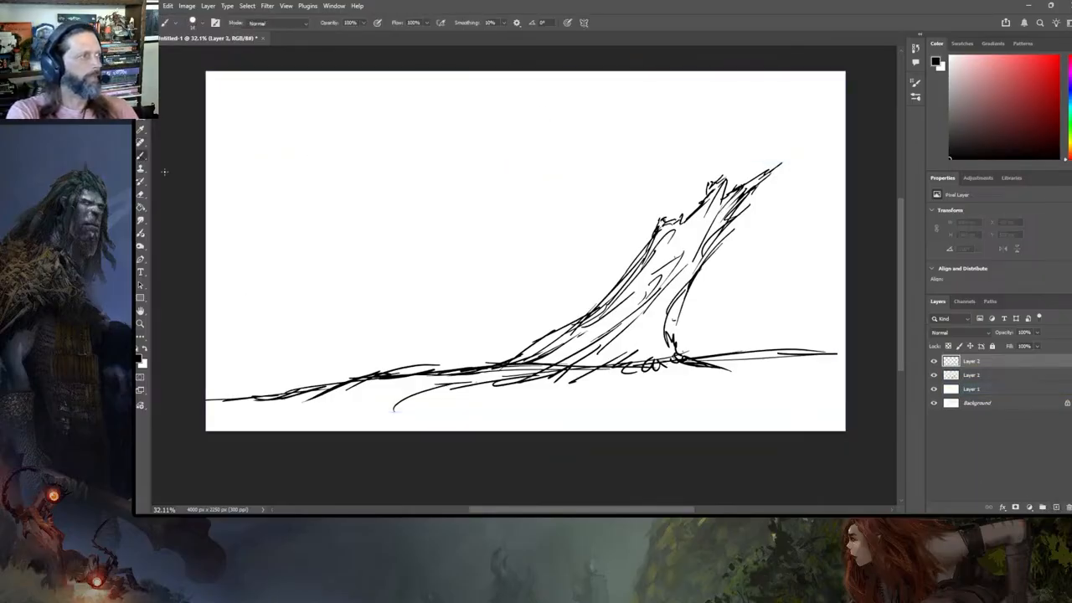
left_click(195, 23)
mouse_move(390, 414)
left_mouse_down()
mouse_move(376, 397)
mouse_move(282, 400)
mouse_move(284, 361)
mouse_move(262, 430)
mouse_move(211, 326)
left_mouse_up()
mouse_move(443, 427)
left_mouse_down()
mouse_move(353, 270)
mouse_move(227, 125)
mouse_move(219, 141)
left_mouse_up()
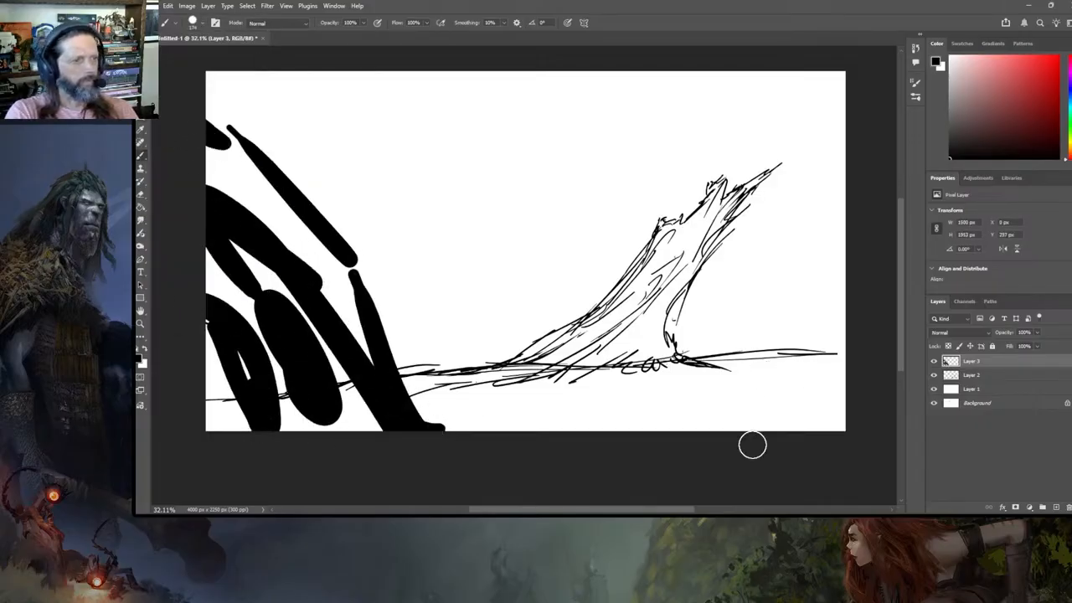
- Paint thick black foreground shapes in the canvas's lower right corner and fill the base of the lower left mass
left_click_drag(751, 432, 842, 264)
mouse_move(764, 412)
left_mouse_down()
mouse_move(887, 324)
mouse_move(783, 421)
left_mouse_up()
mouse_move(846, 356)
left_mouse_down()
mouse_move(711, 455)
mouse_move(725, 402)
mouse_move(676, 426)
left_mouse_up()
mouse_move(323, 391)
left_mouse_down()
mouse_move(239, 426)
mouse_move(209, 419)
left_mouse_up()
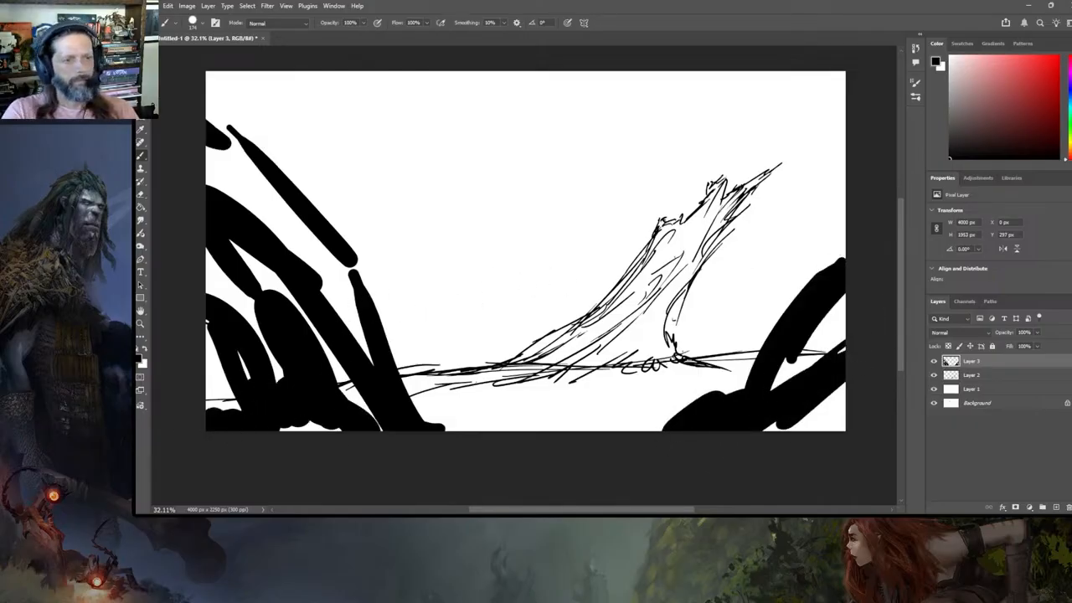
- Reduce the brush size to about 29 px and add an empty layer directly above the tree sketch layer
left_click(997, 376)
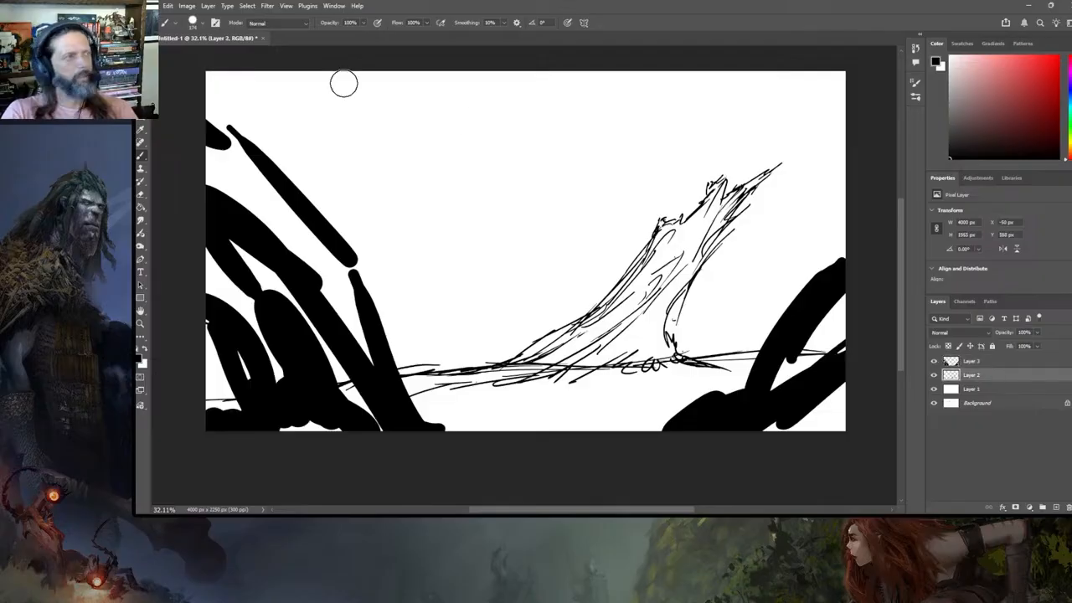
left_click(203, 23)
left_click_drag(196, 56, 196, 56)
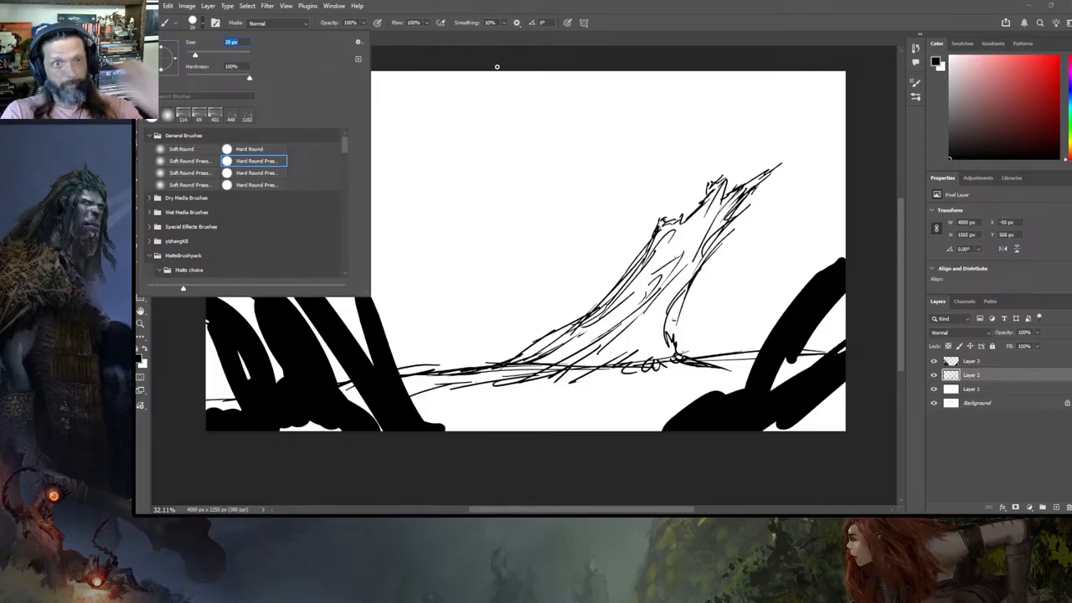
left_click(681, 146)
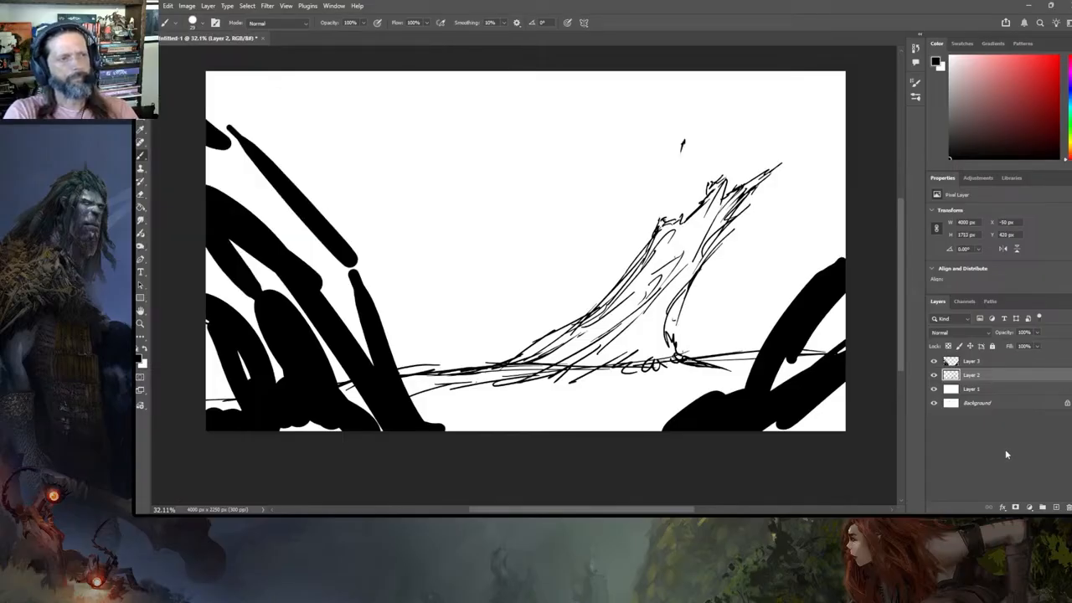
key("ctrl+z")
left_click(1053, 506)
- Draw a small black human silhouette with outstretched arms and a wide stance, standing on the broken top of the tree
mouse_move(687, 137)
left_mouse_down()
mouse_move(684, 147)
mouse_move(687, 134)
left_mouse_up()
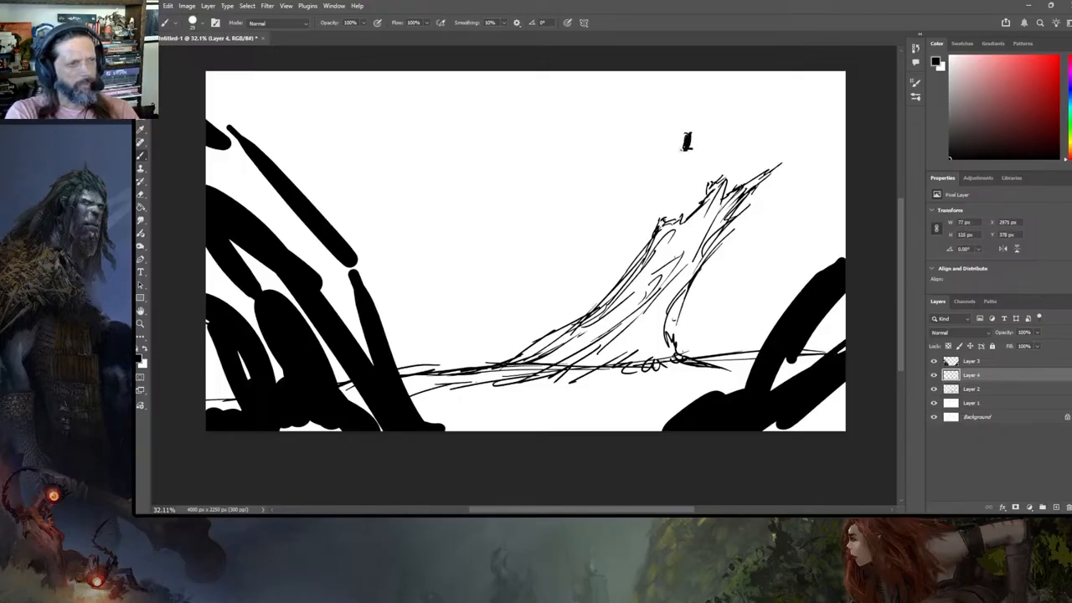
mouse_move(683, 156)
left_mouse_down()
mouse_move(684, 170)
mouse_move(689, 158)
mouse_move(677, 155)
mouse_move(700, 150)
mouse_move(706, 123)
mouse_move(670, 164)
mouse_move(634, 181)
mouse_move(648, 166)
left_mouse_up()
left_click_drag(709, 123, 714, 112)
mouse_move(693, 164)
left_mouse_down()
mouse_move(679, 179)
mouse_move(674, 168)
mouse_move(684, 179)
left_mouse_up()
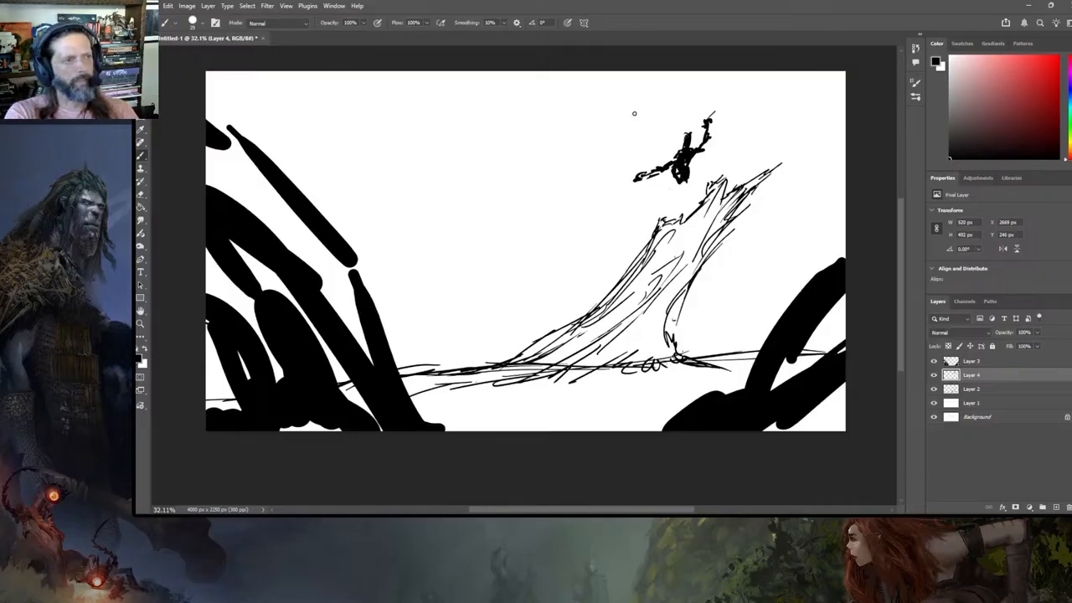
mouse_move(685, 174)
left_mouse_down()
mouse_move(665, 201)
mouse_move(693, 178)
left_mouse_up()
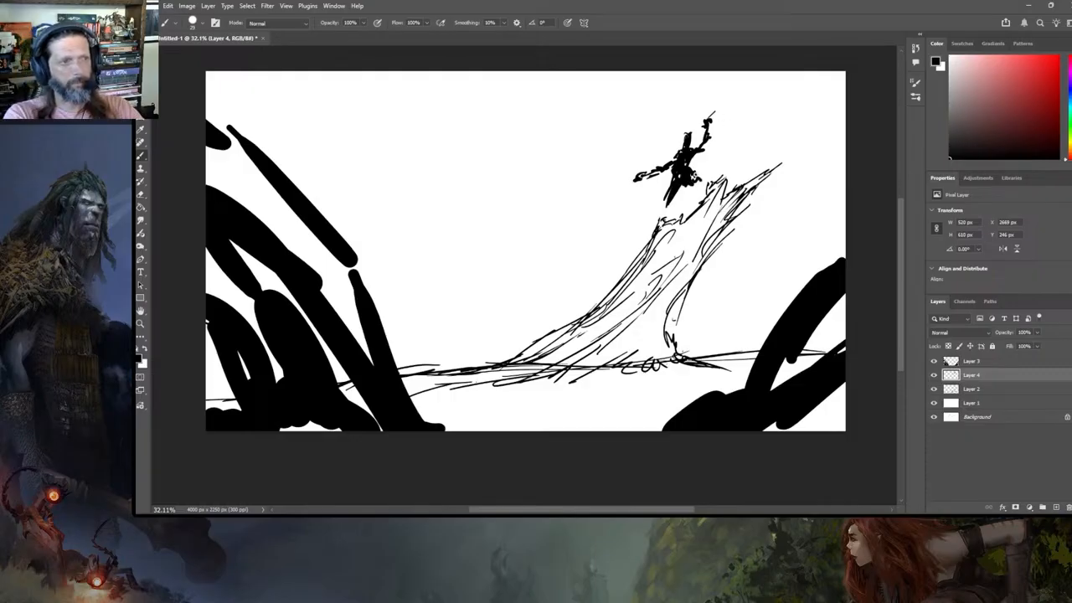
mouse_move(702, 186)
left_mouse_down()
mouse_move(693, 210)
mouse_move(659, 216)
mouse_move(646, 248)
left_mouse_up()
mouse_move(682, 145)
left_mouse_down()
mouse_move(685, 134)
mouse_move(682, 142)
left_mouse_up()
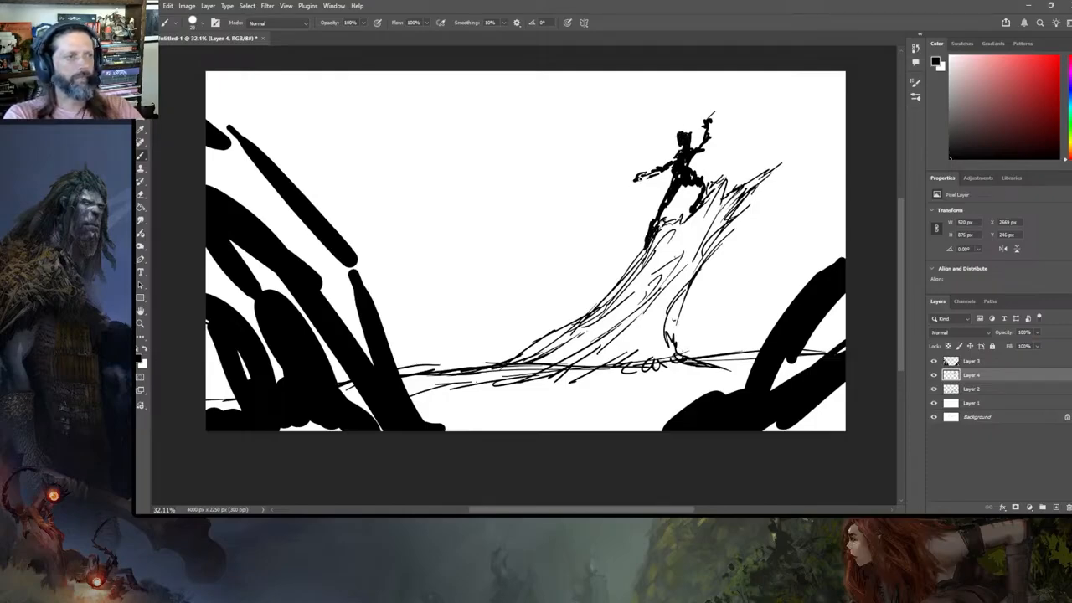
- Draw a long diagonal spear through the figure's hands, and extend and thicken its legs down to the tree
left_click_drag(617, 199, 742, 92)
left_click_drag(625, 191, 586, 226)
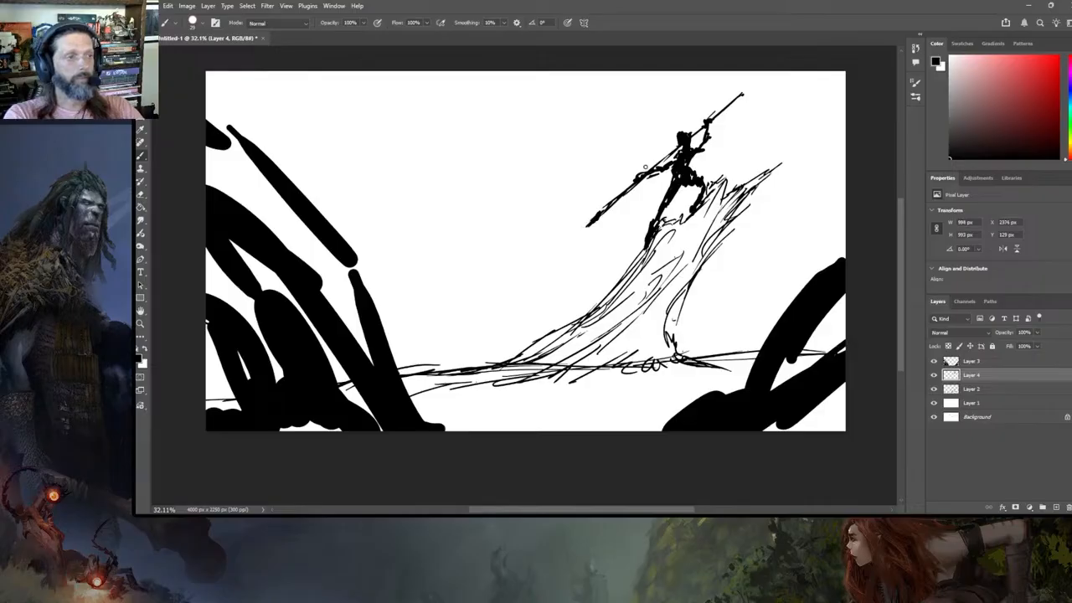
left_click_drag(650, 174, 742, 95)
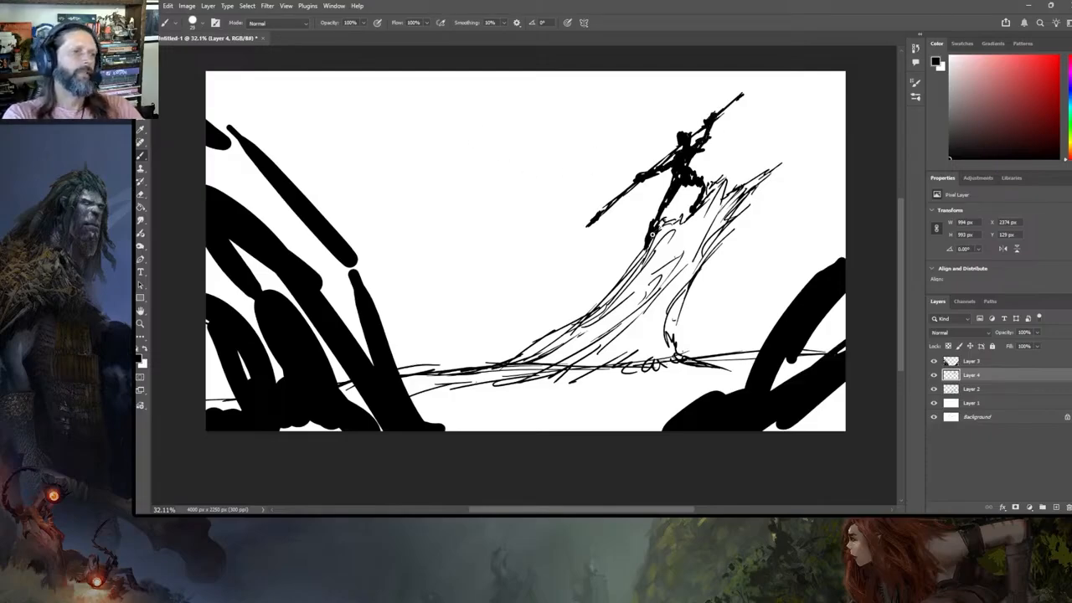
left_click_drag(649, 241, 641, 255)
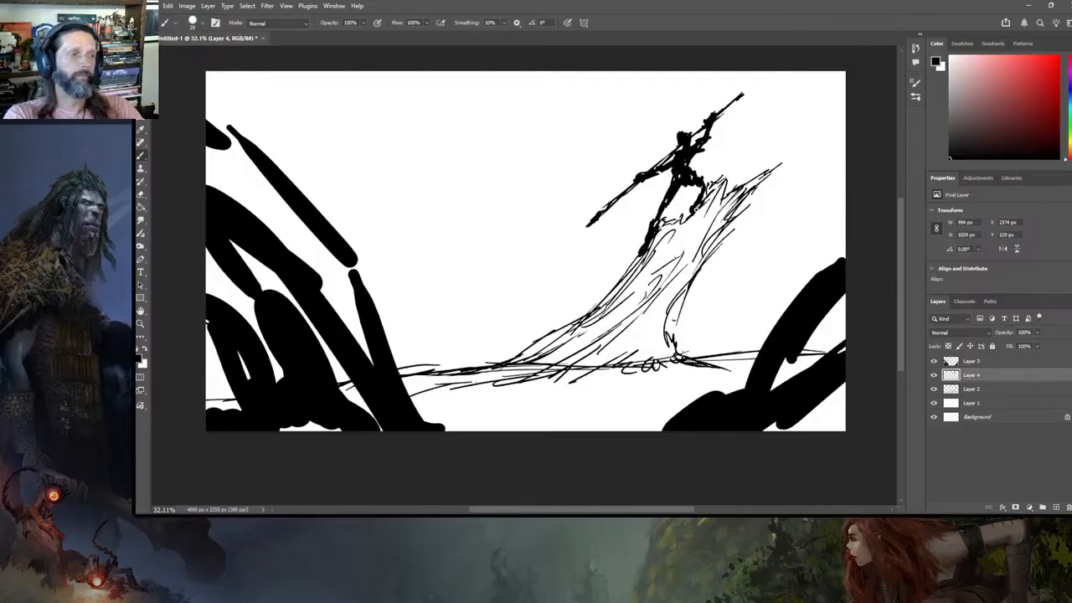
left_click_drag(702, 185, 695, 209)
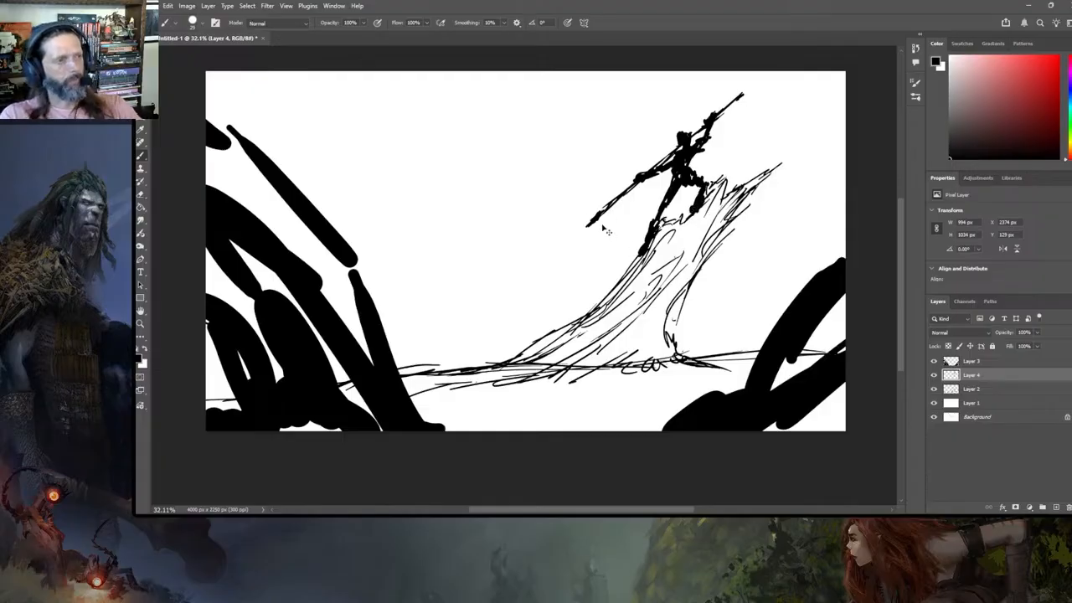
- Scale the spear figure down to about 78% and reposition it on the tree top
key("ctrl+t")
left_click_drag(584, 256, 621, 225)
left_click_drag(686, 167, 695, 173)
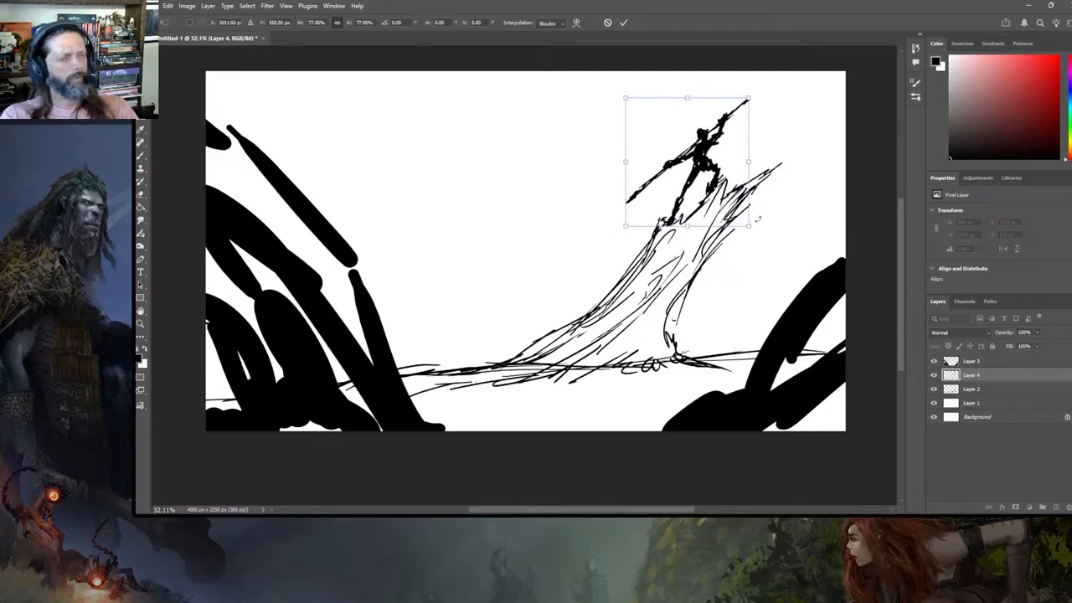
key("Return")
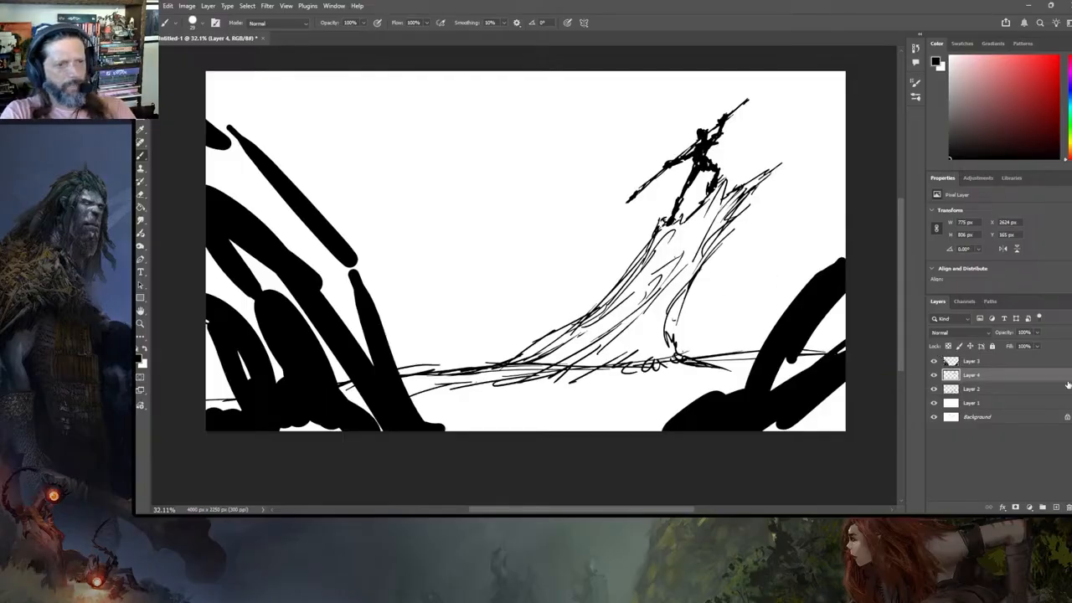
- On a new layer, sketch the creature's upper snout, brow and back line with upright spikes between the foreground branches and the tree
left_click(1056, 508)
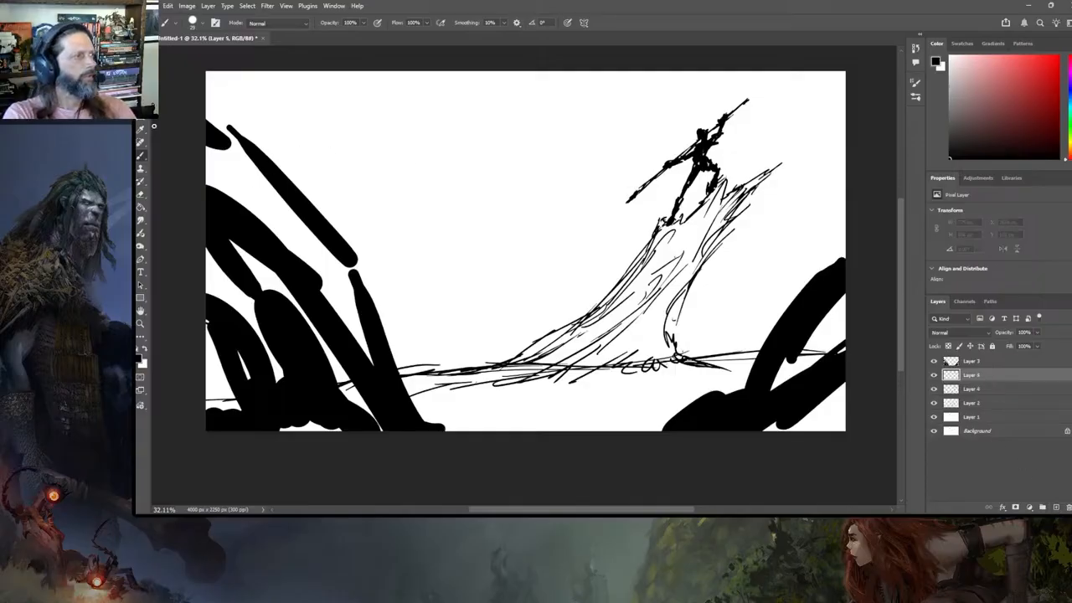
left_click_drag(580, 213, 546, 248)
left_click_drag(571, 193, 508, 278)
mouse_move(537, 256)
left_mouse_down()
mouse_move(477, 289)
mouse_move(470, 308)
mouse_move(394, 338)
left_mouse_up()
left_click_drag(437, 311, 447, 237)
left_click_drag(436, 306, 424, 320)
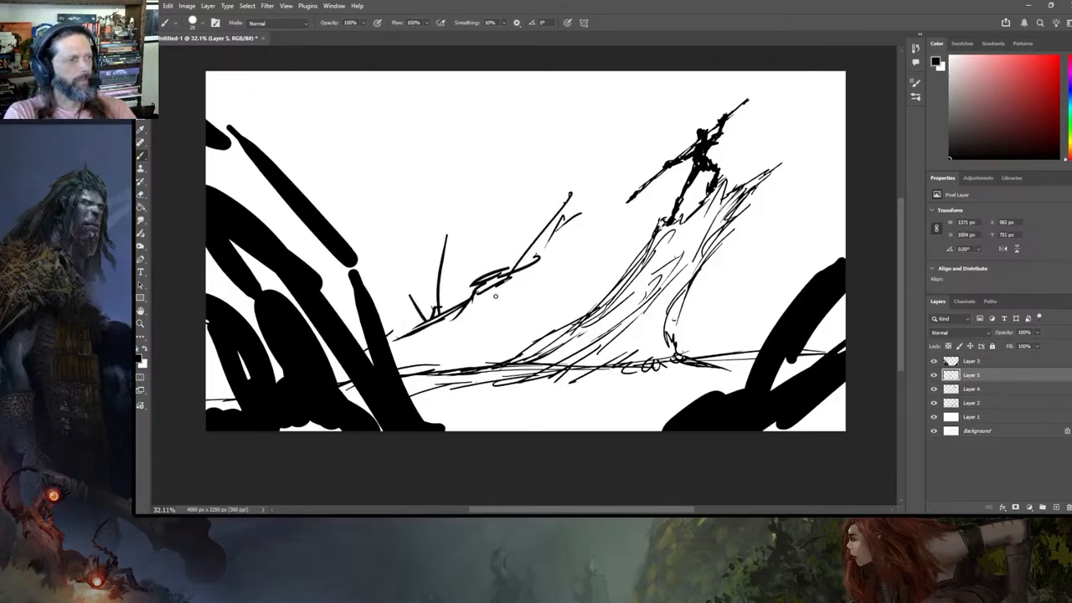
- Sketch the tip of the creature's snout and its open lower jaw running down along the tree's edge
mouse_move(570, 193)
left_mouse_down()
mouse_move(583, 186)
mouse_move(578, 210)
mouse_move(593, 198)
mouse_move(591, 218)
left_mouse_up()
mouse_move(584, 206)
left_mouse_down()
mouse_move(518, 311)
mouse_move(474, 319)
mouse_move(502, 324)
mouse_move(612, 262)
mouse_move(625, 243)
mouse_move(643, 252)
left_mouse_up()
left_click_drag(606, 286, 629, 271)
mouse_move(566, 308)
left_mouse_down()
mouse_move(618, 280)
mouse_move(610, 285)
left_mouse_up()
left_click_drag(558, 332, 593, 293)
left_click_drag(536, 348, 576, 316)
left_click_drag(501, 353, 541, 335)
left_click_drag(495, 374, 519, 354)
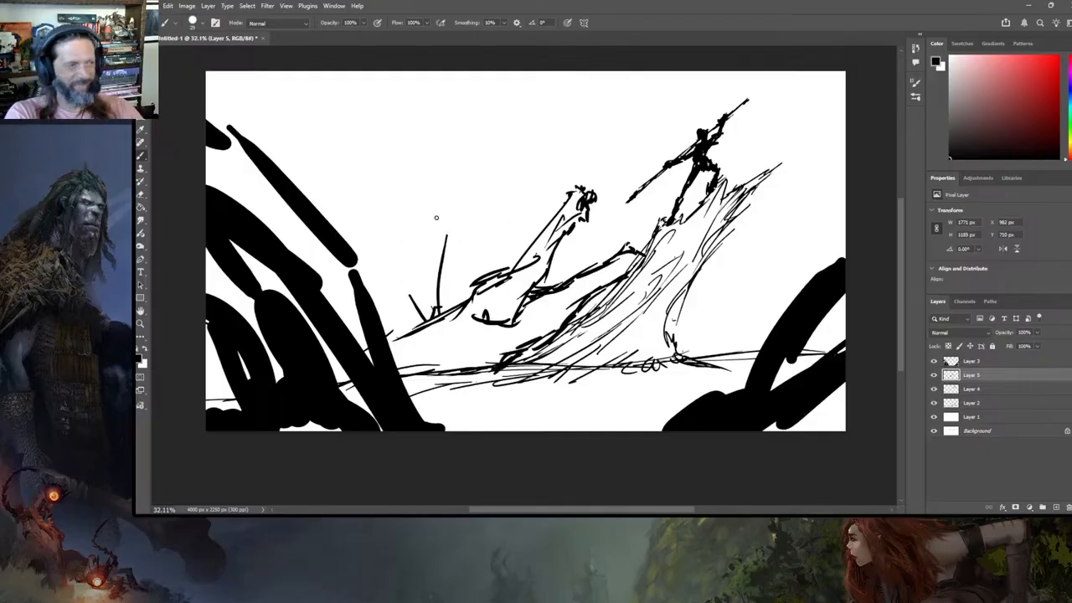
- Thicken the creature's snout and back outlines, and add rough scribbled marks under its jaw and around the eye
mouse_move(491, 280)
left_mouse_down()
mouse_move(566, 211)
mouse_move(569, 181)
left_mouse_up()
mouse_move(550, 220)
left_mouse_down()
mouse_move(564, 189)
mouse_move(586, 188)
left_mouse_up()
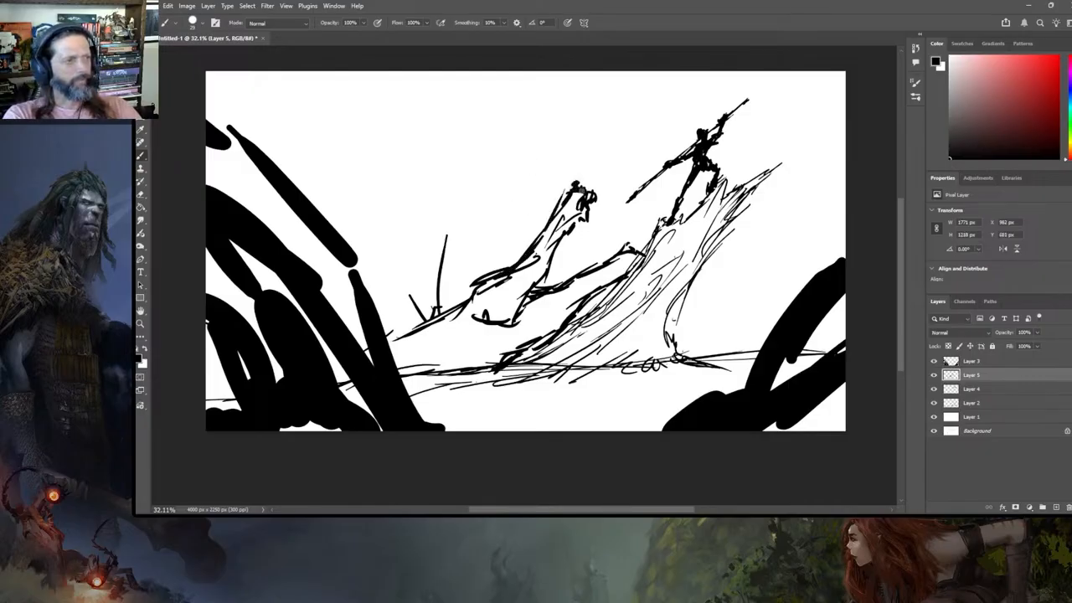
mouse_move(472, 288)
left_mouse_down()
mouse_move(393, 339)
mouse_move(360, 346)
left_mouse_up()
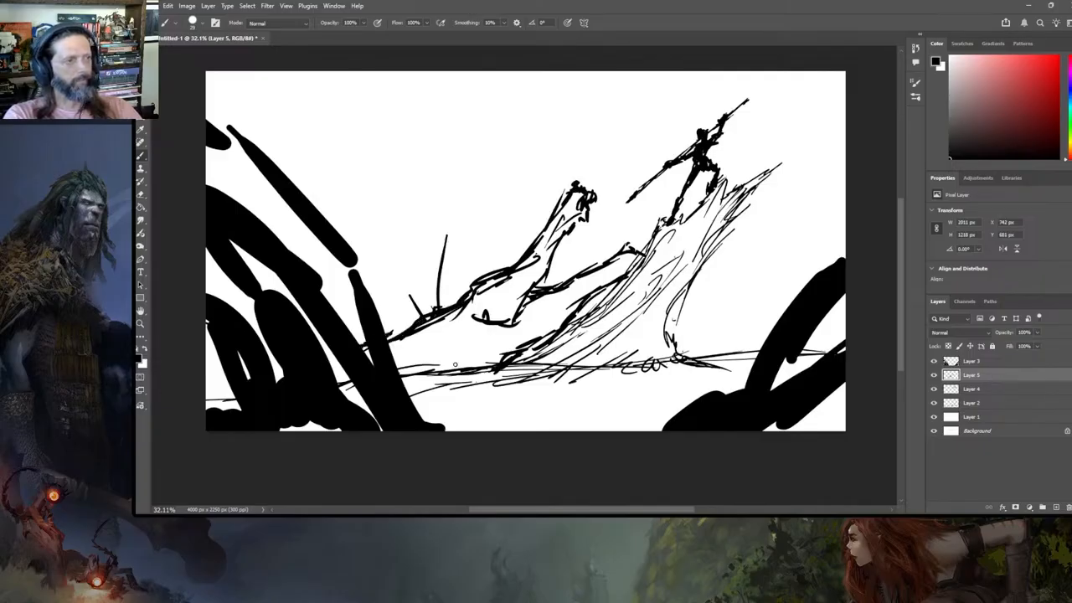
mouse_move(521, 348)
left_mouse_down()
mouse_move(506, 369)
mouse_move(427, 381)
mouse_move(444, 392)
left_mouse_up()
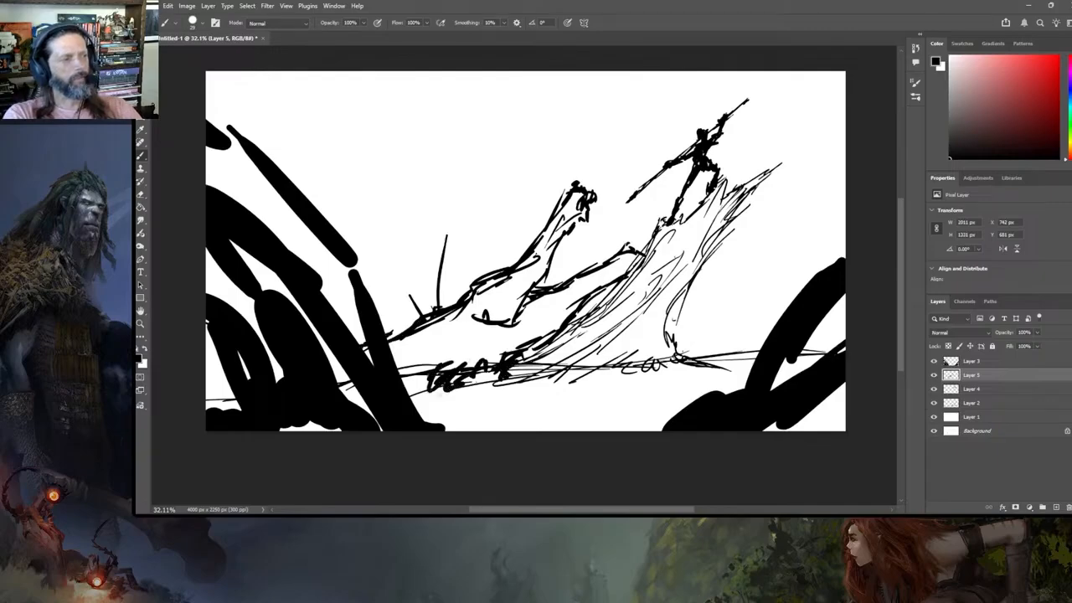
left_click_drag(517, 273, 503, 279)
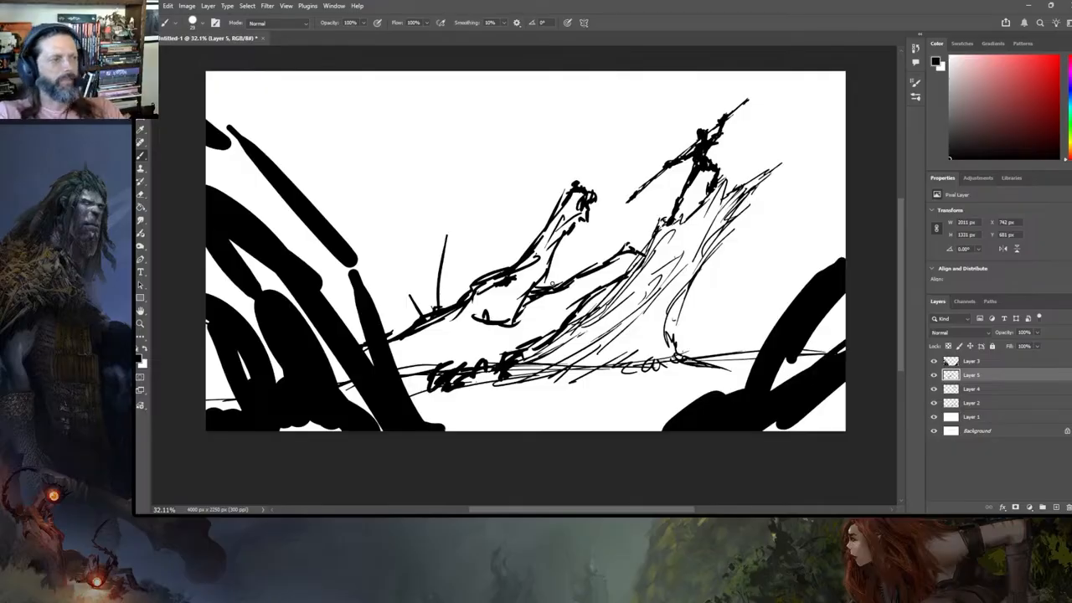
- Move the creature sketch slightly left and up, away from the tree
key("v")
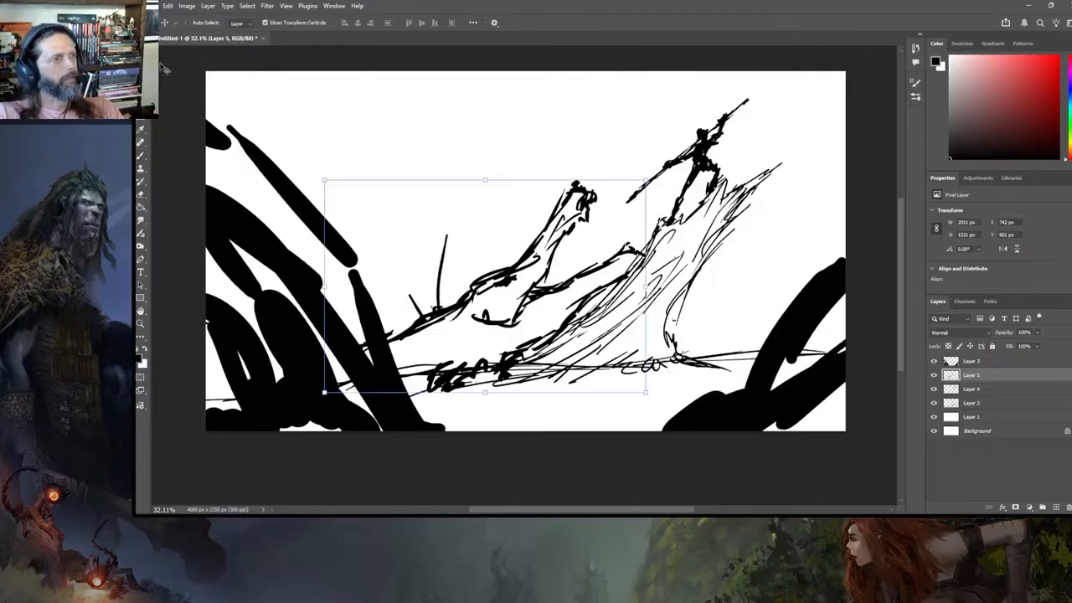
mouse_move(495, 281)
left_mouse_down()
mouse_move(642, 190)
mouse_move(587, 203)
mouse_move(505, 261)
mouse_move(468, 315)
mouse_move(449, 287)
mouse_move(511, 281)
mouse_move(488, 279)
mouse_move(502, 256)
left_mouse_up()
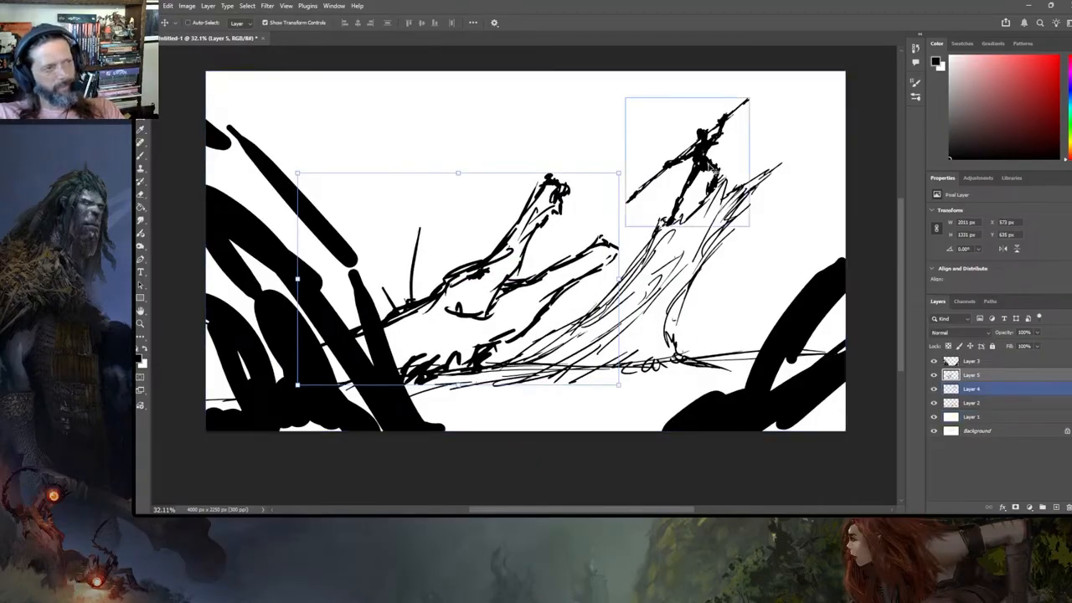
- Scale the spear figure down to about 66%, rotate it about -4.6°, and place it just above the tree top
left_click(986, 390)
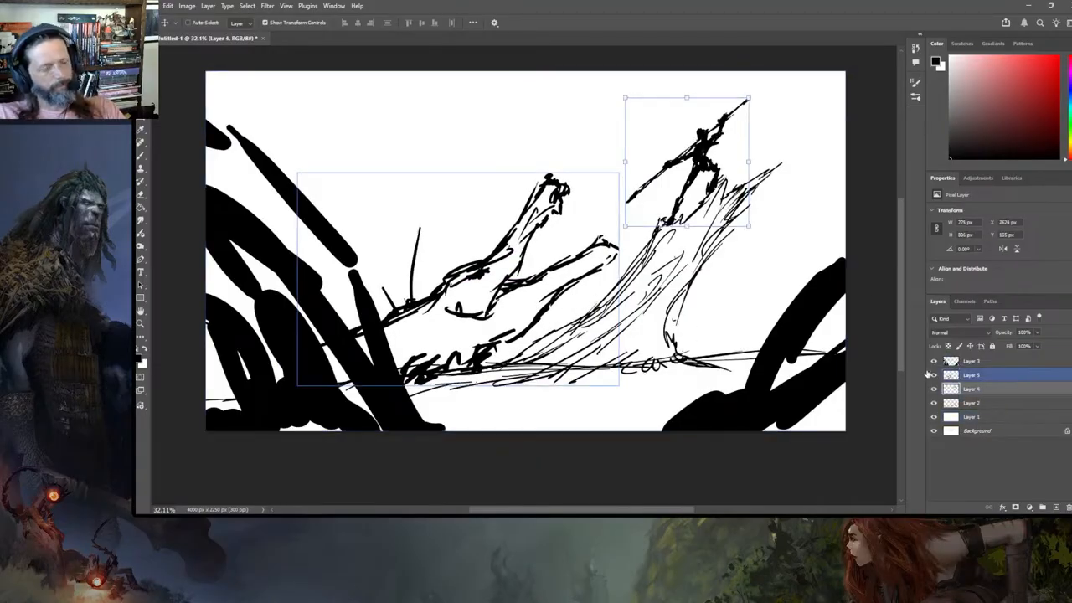
key("ctrl+t")
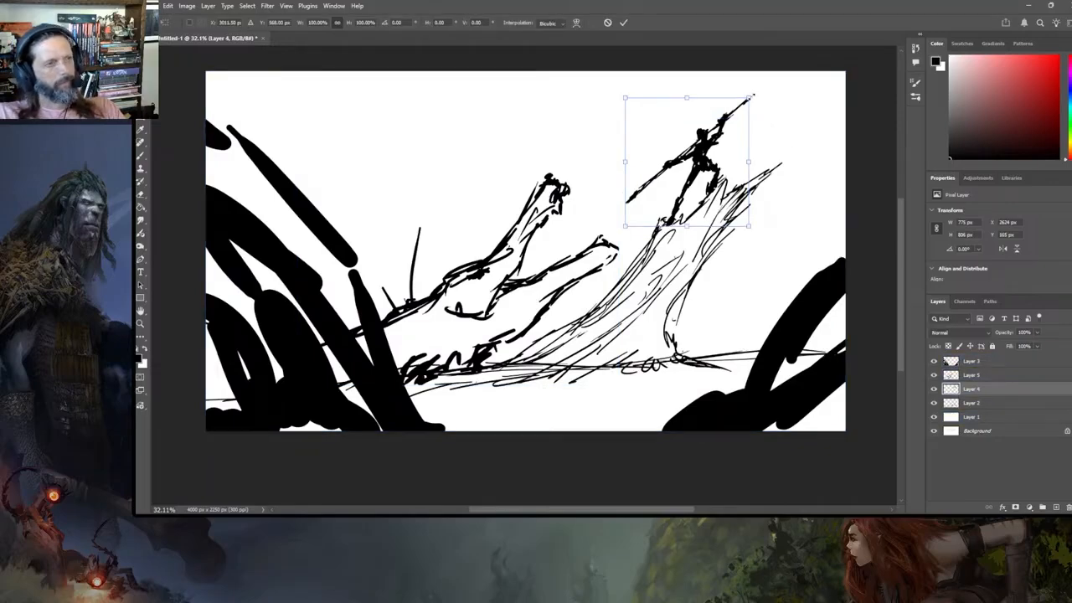
left_click_drag(750, 97, 729, 124)
left_click_drag(638, 92, 638, 99)
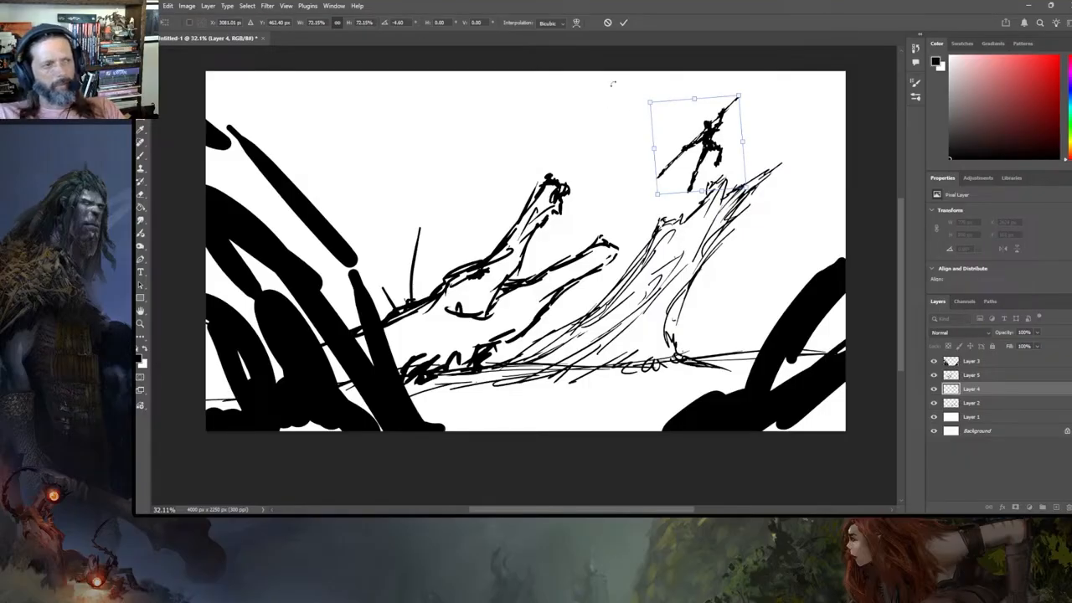
mouse_move(651, 102)
left_mouse_down()
mouse_move(661, 90)
mouse_move(656, 101)
left_mouse_up()
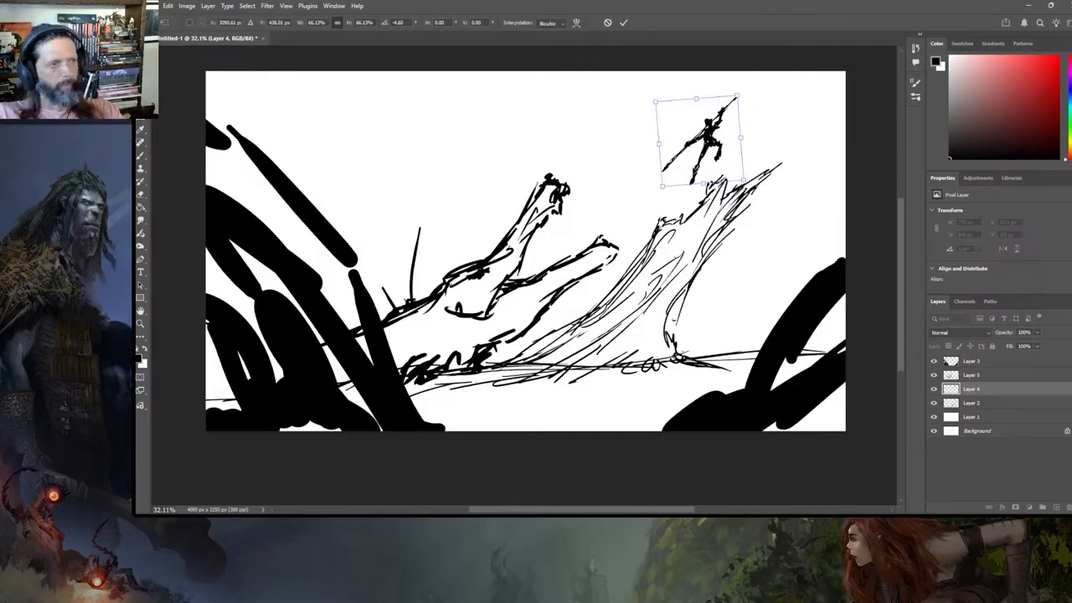
left_click(980, 375)
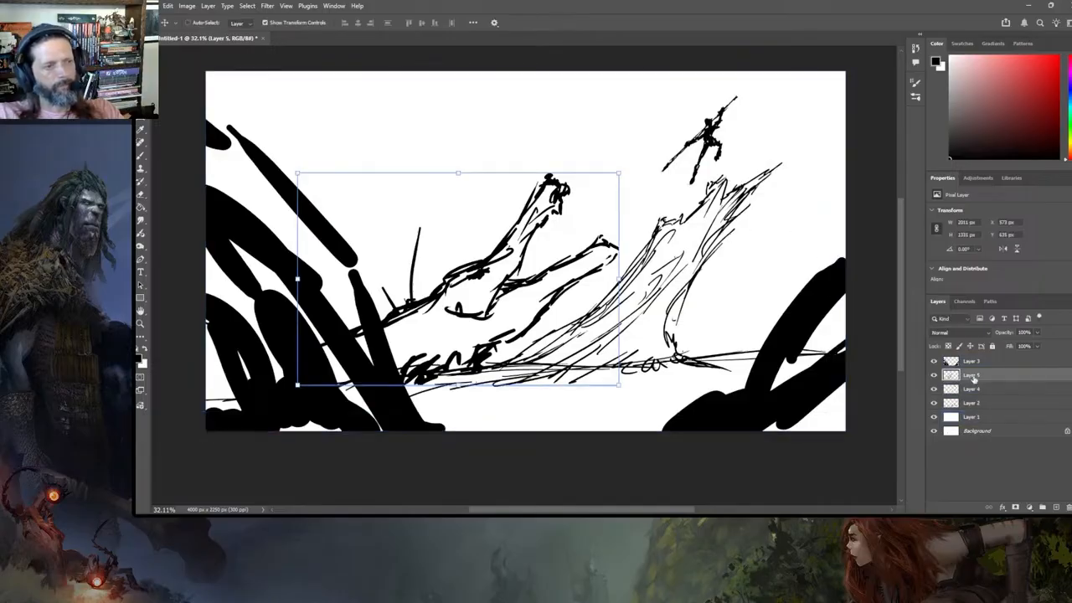
- Warp the tree and ground layer so the treetop rises to the spear figure's feet and the trunk bends rightward
left_click(531, 161)
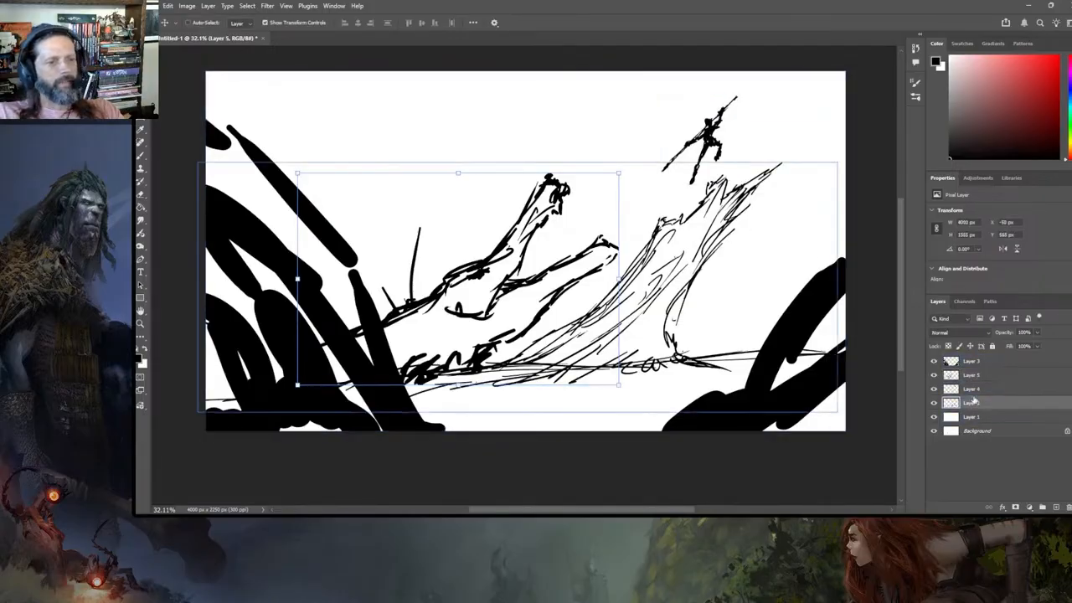
left_click(186, 6)
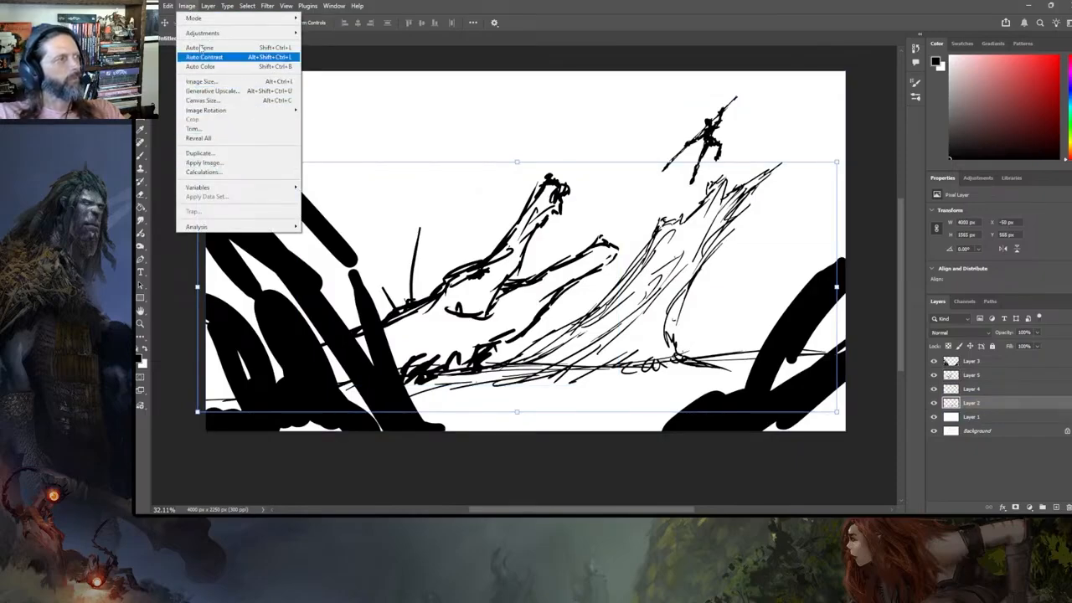
mouse_move(170, 7)
mouse_move(220, 254)
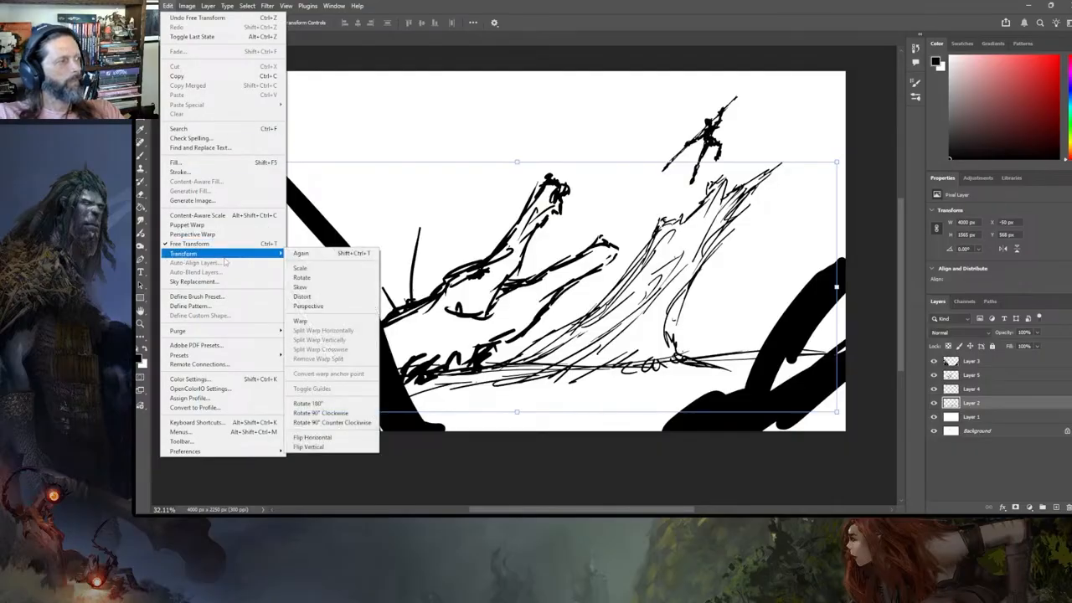
left_click(307, 322)
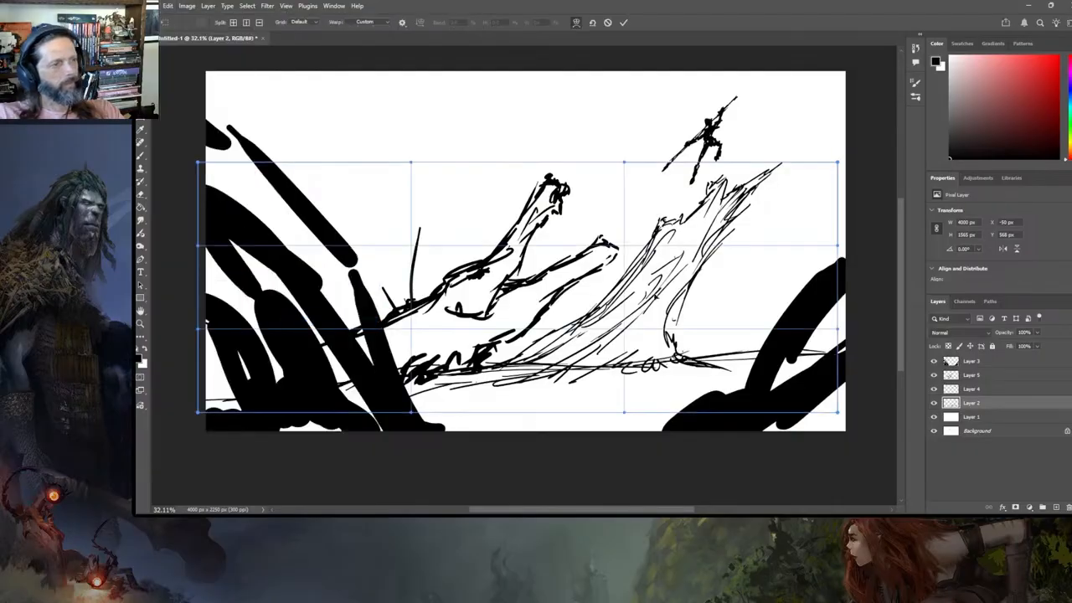
left_click_drag(712, 290, 733, 229)
left_click_drag(825, 164, 829, 131)
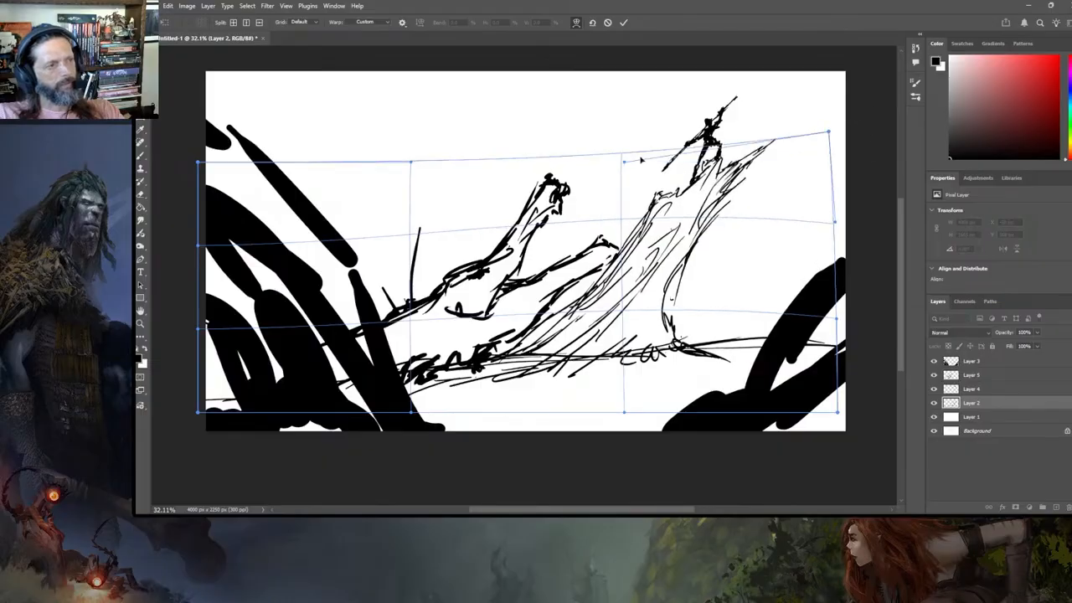
left_click_drag(623, 159, 635, 156)
left_click_drag(569, 252, 600, 258)
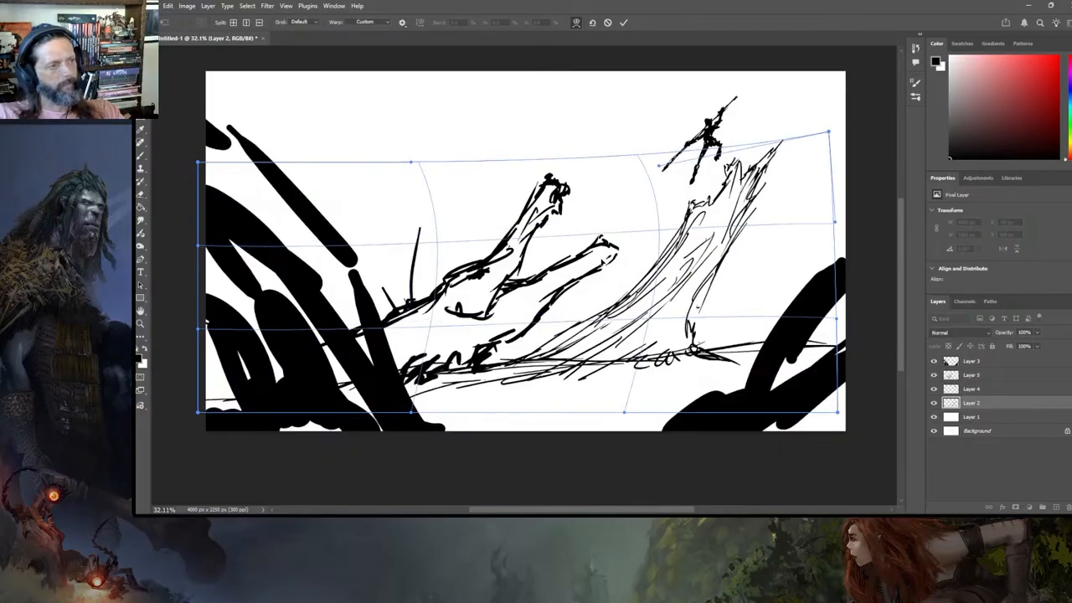
- Refine the warp by straightening the leaning trunk and pulling the ground's lower right corner down, and apply it
mouse_move(712, 260)
left_mouse_down()
mouse_move(694, 252)
mouse_move(715, 235)
left_mouse_up()
left_click_drag(742, 304, 719, 298)
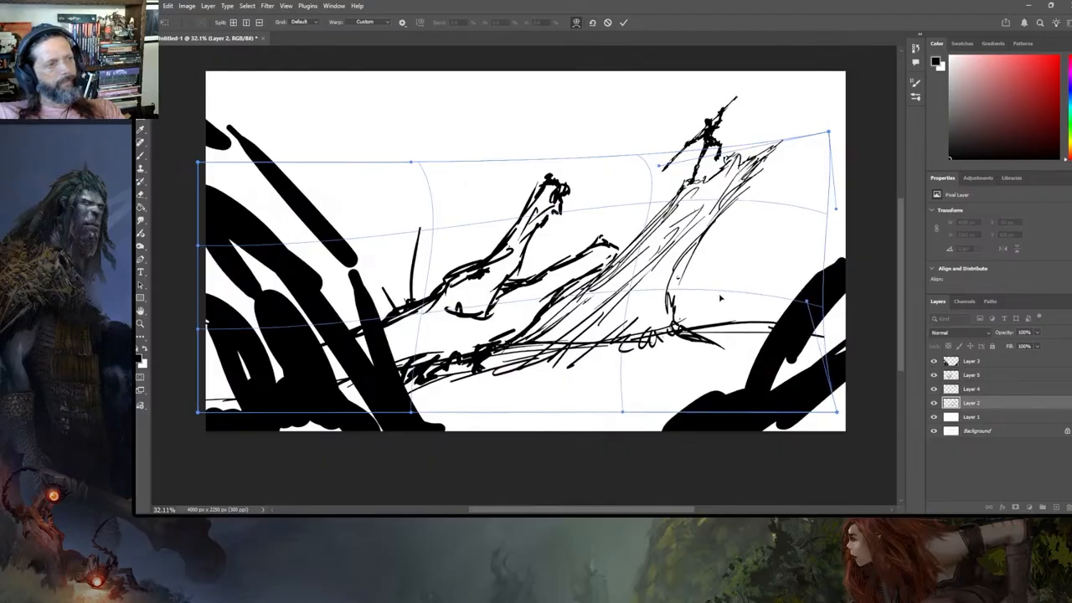
mouse_move(837, 412)
left_mouse_down()
mouse_move(879, 484)
mouse_move(857, 505)
left_mouse_up()
left_click_drag(756, 373, 729, 381)
left_click_drag(764, 231, 751, 237)
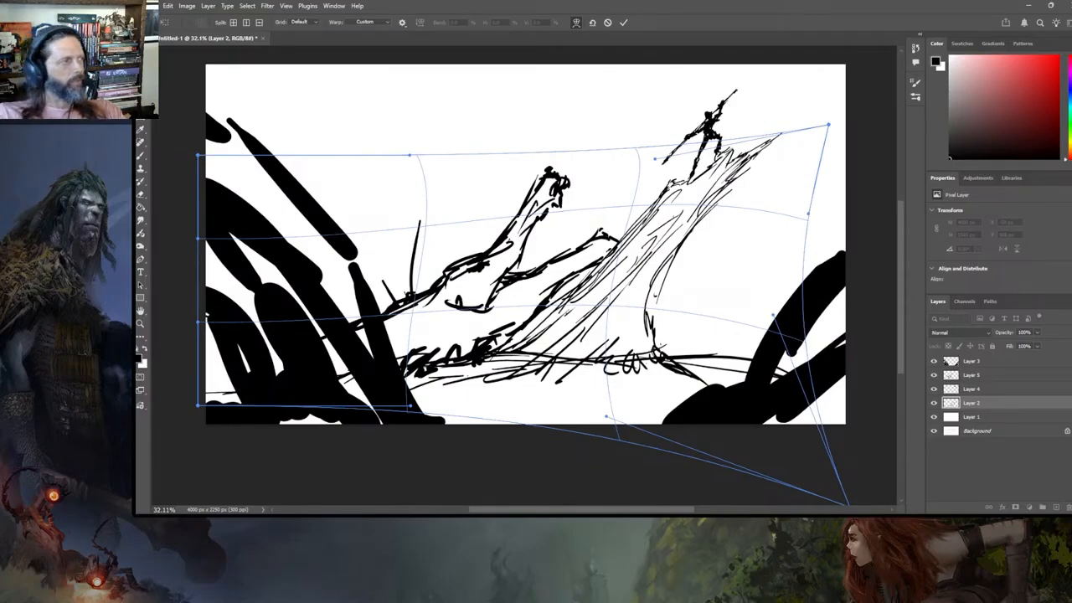
key("Return")
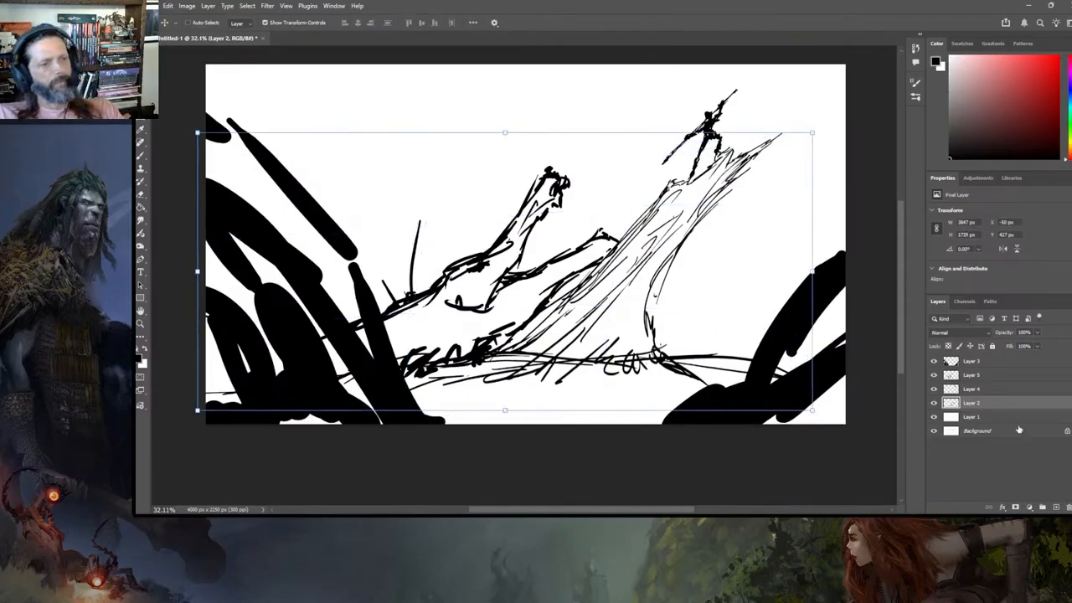
- Move the creature, spear figure and tree layers together down and to the left, leaving the foreground shapes in place
left_click(975, 376)
left_click(981, 380, "shift")
left_click_drag(700, 207, 674, 216)
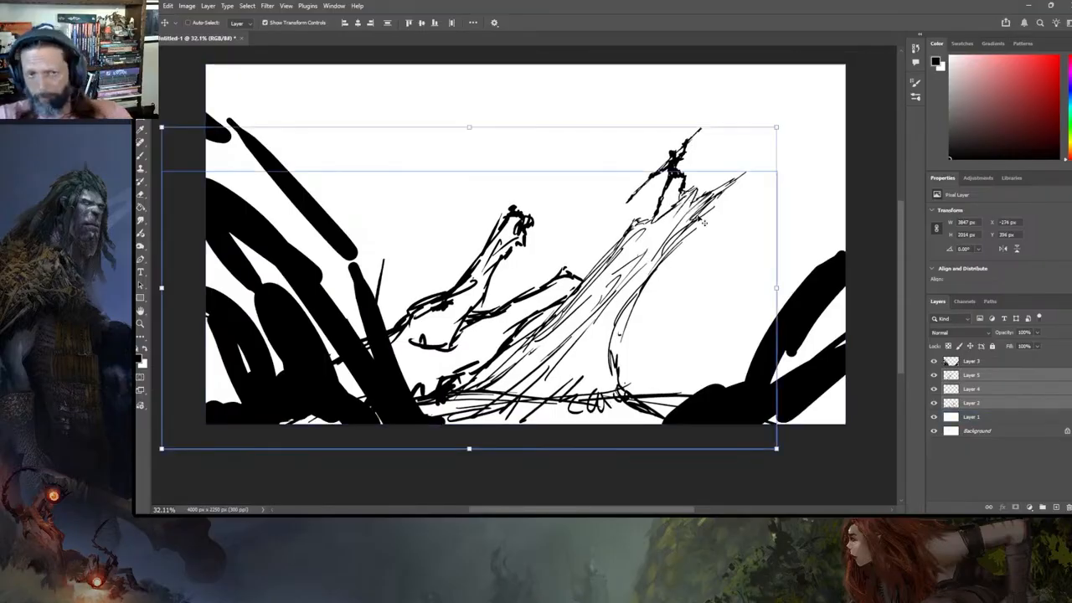
- Draw a dark grey rule-of-thirds grid of straight lines across the whole canvas on a new top layer
left_click(989, 374)
left_click(1055, 507)
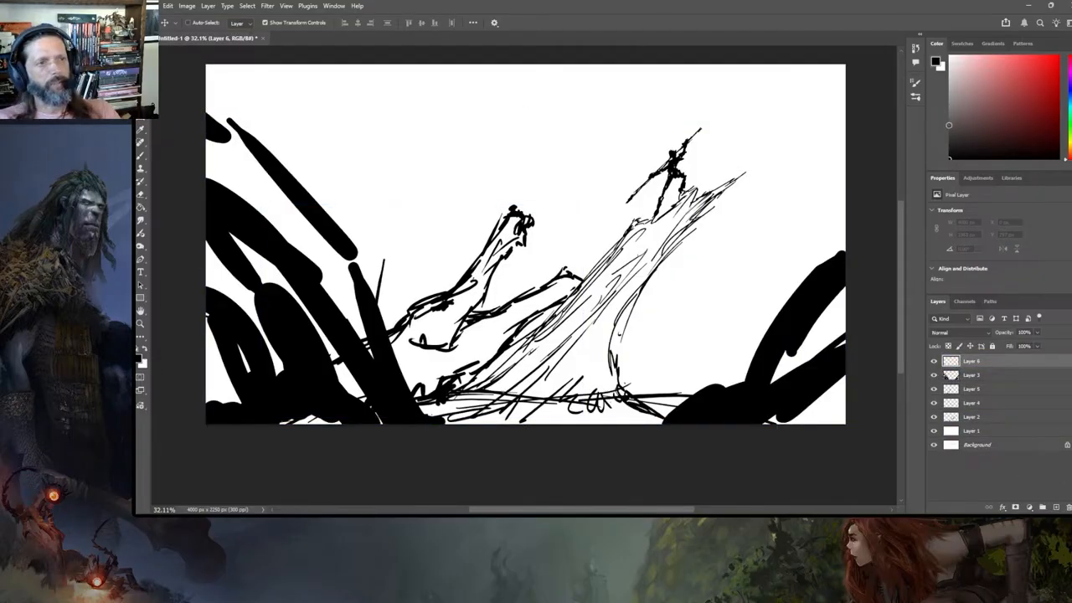
left_click(950, 125)
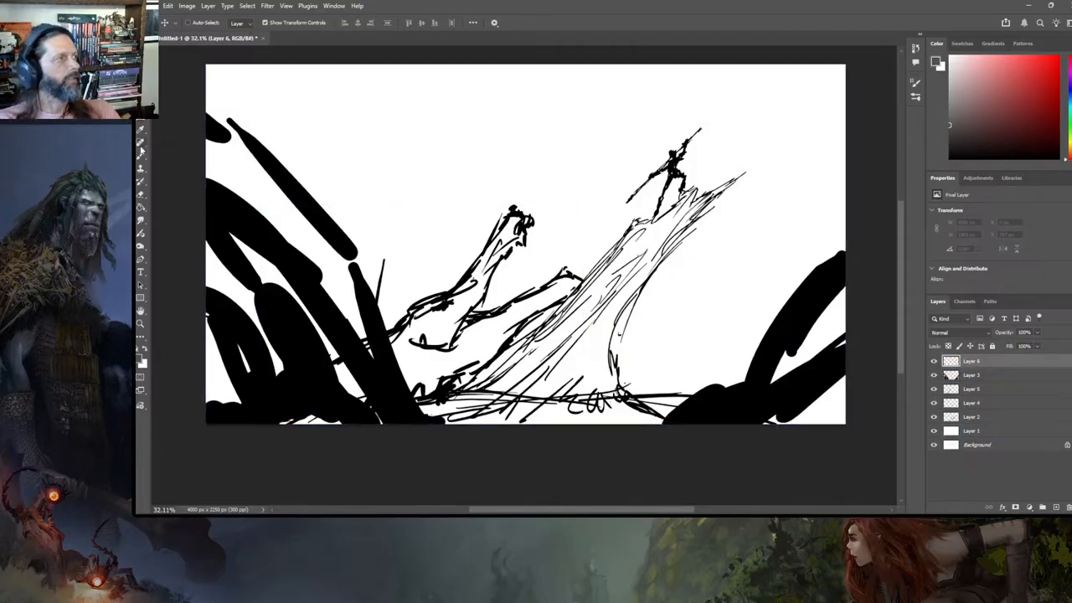
left_click(140, 156)
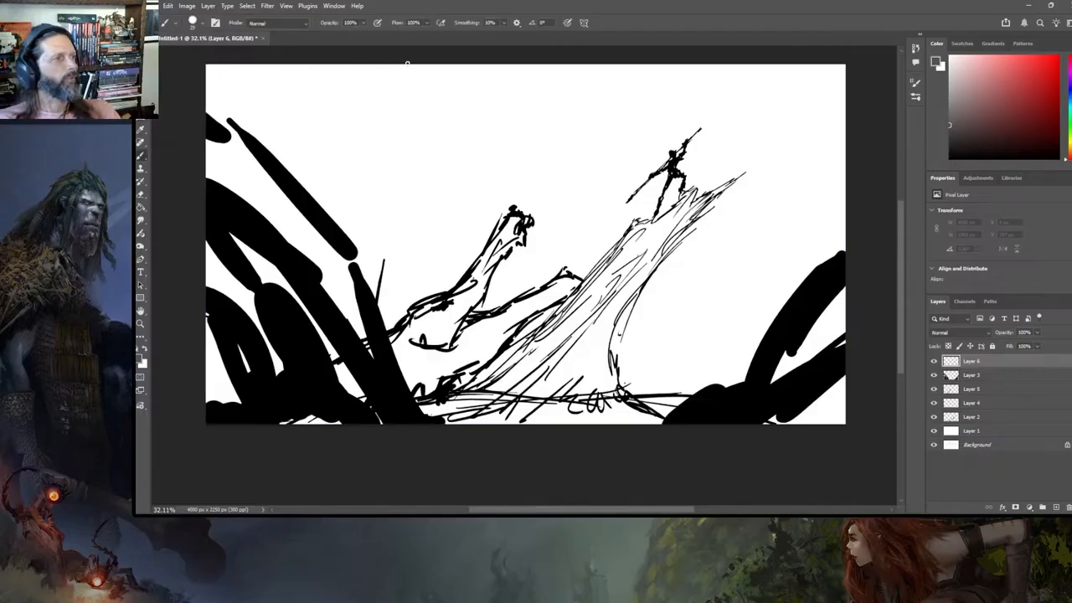
mouse_move(402, 61)
left_mouse_down("shift")
mouse_move(390, 160)
mouse_move(411, 509)
left_mouse_up("shift")
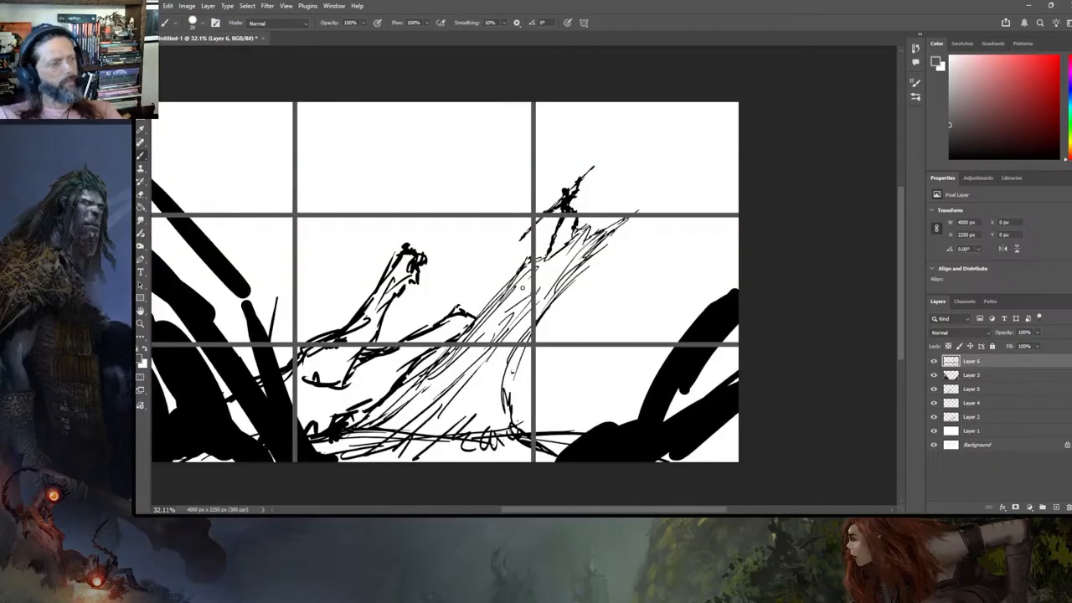
- Shift the figure, tree and creature left until the figure meets the upper right grid intersection, and raise the creature up and left
scroll(522, 287, "down", 3, "alt")
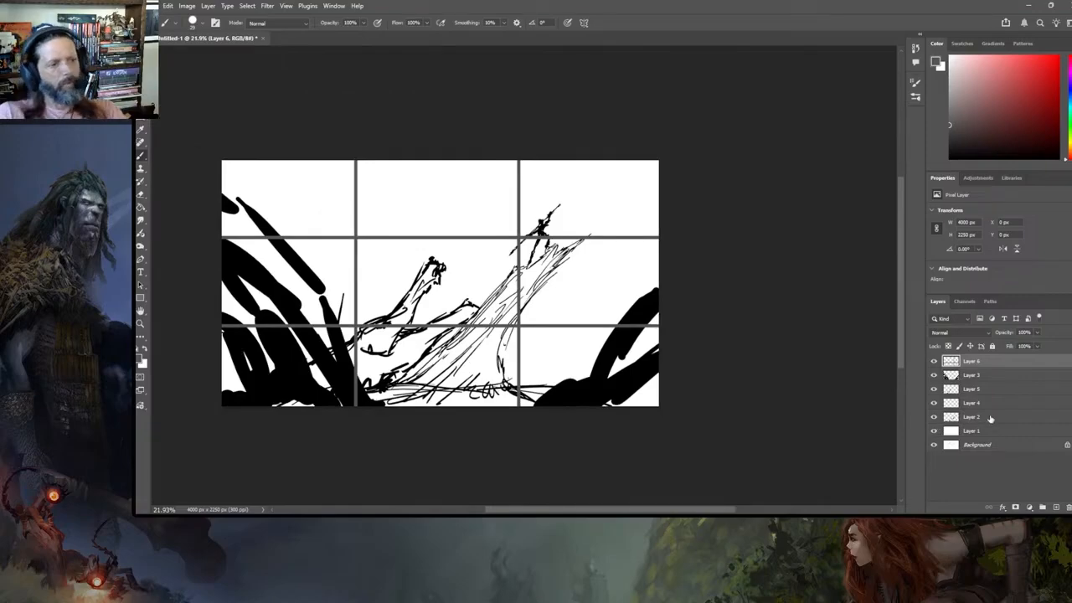
left_click(974, 392)
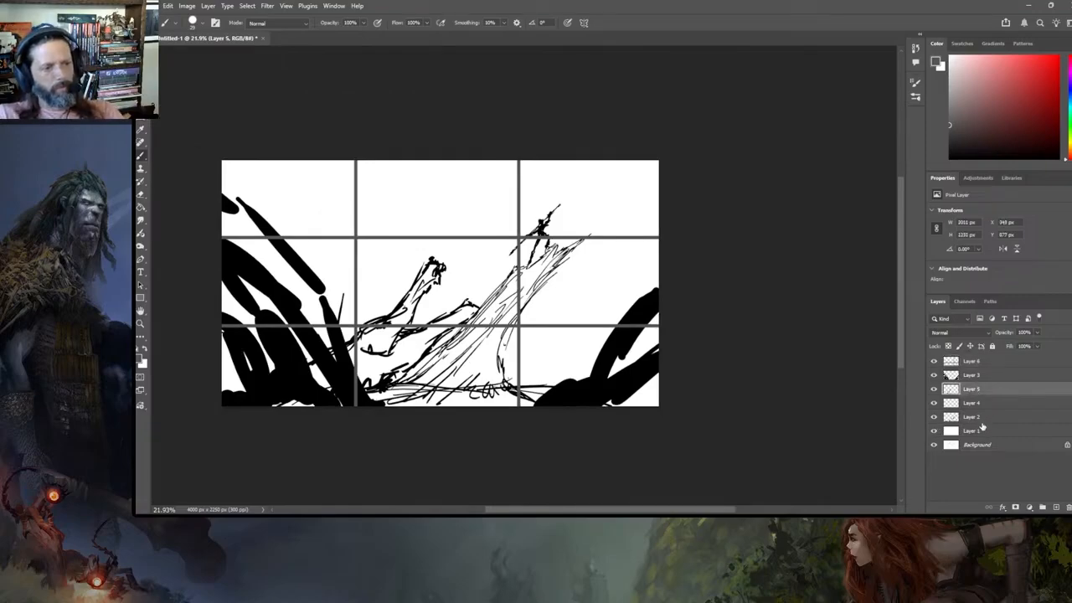
left_click(980, 418, "shift")
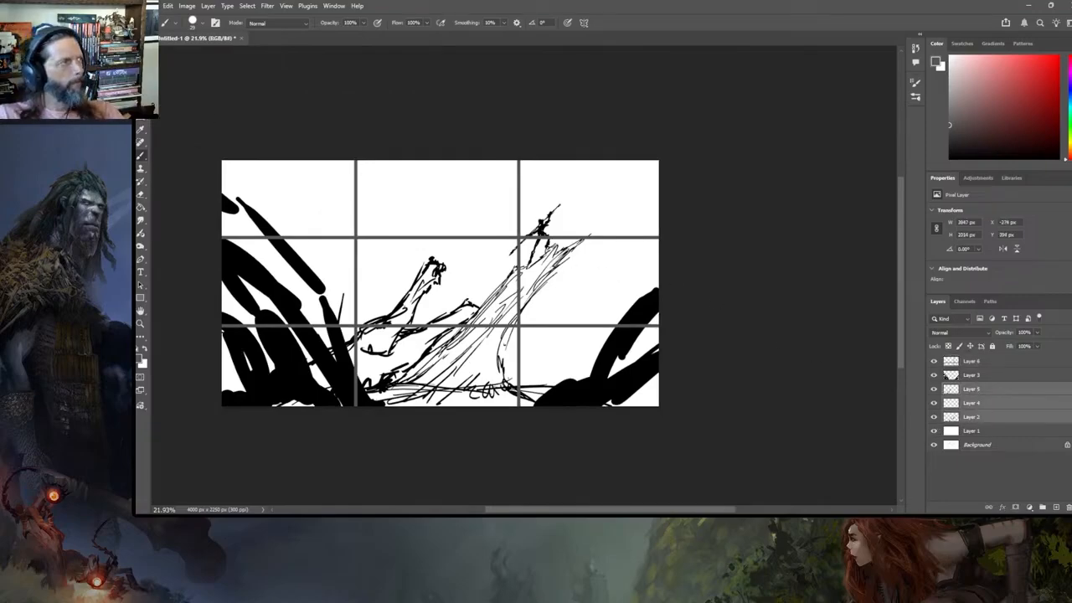
key("v")
mouse_move(576, 236)
left_mouse_down()
mouse_move(543, 235)
mouse_move(529, 251)
left_mouse_up()
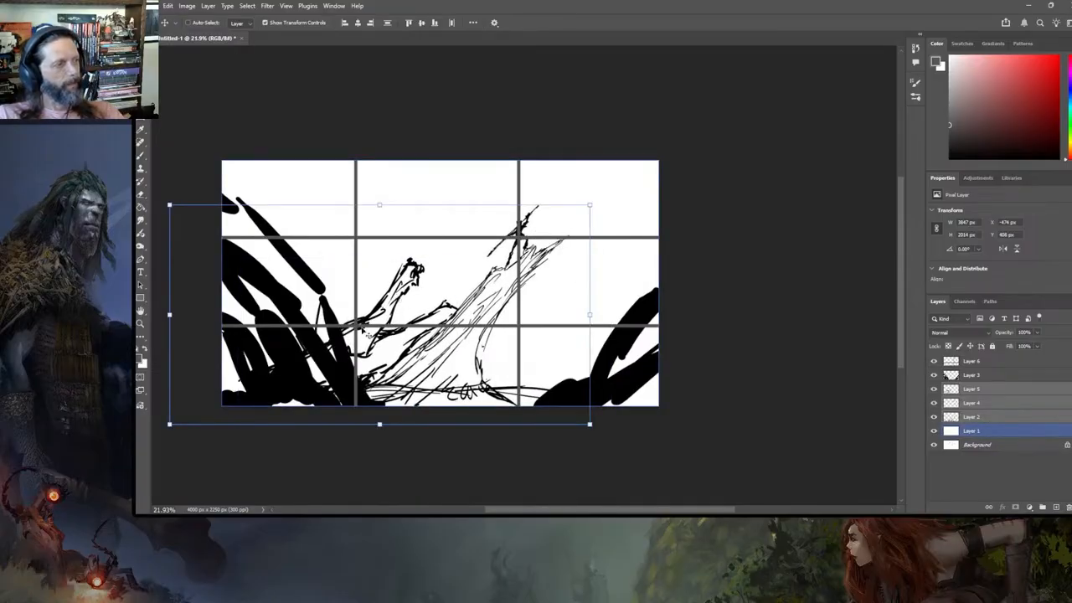
left_click(971, 389)
mouse_move(400, 336)
left_mouse_down()
mouse_move(387, 293)
mouse_move(376, 308)
left_mouse_up()
- Hide the dark foreground shapes layer and the old creature sketch layer
left_click(971, 375)
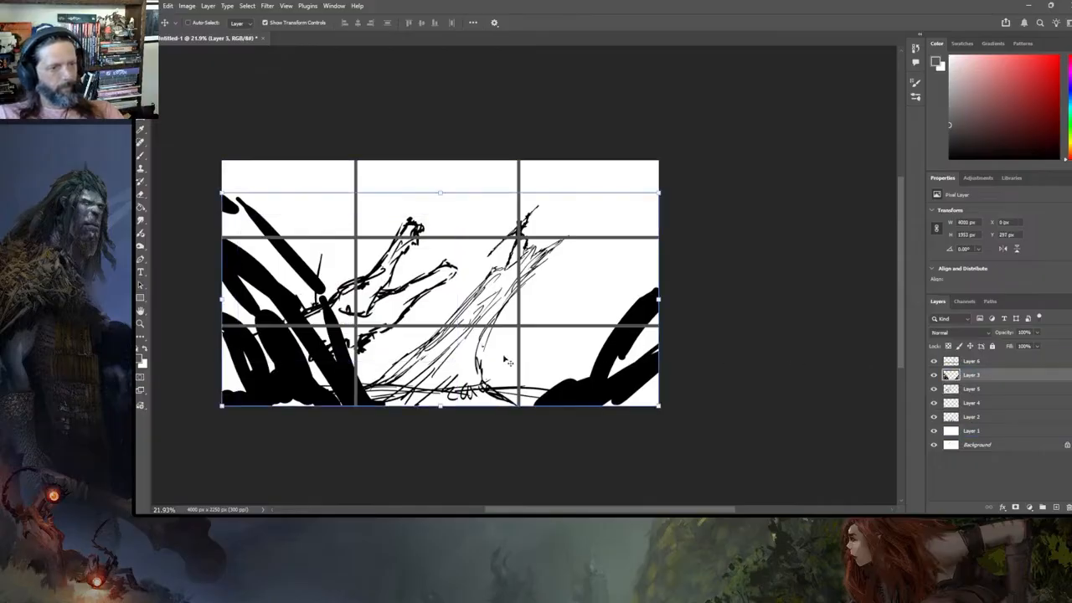
left_click(934, 376)
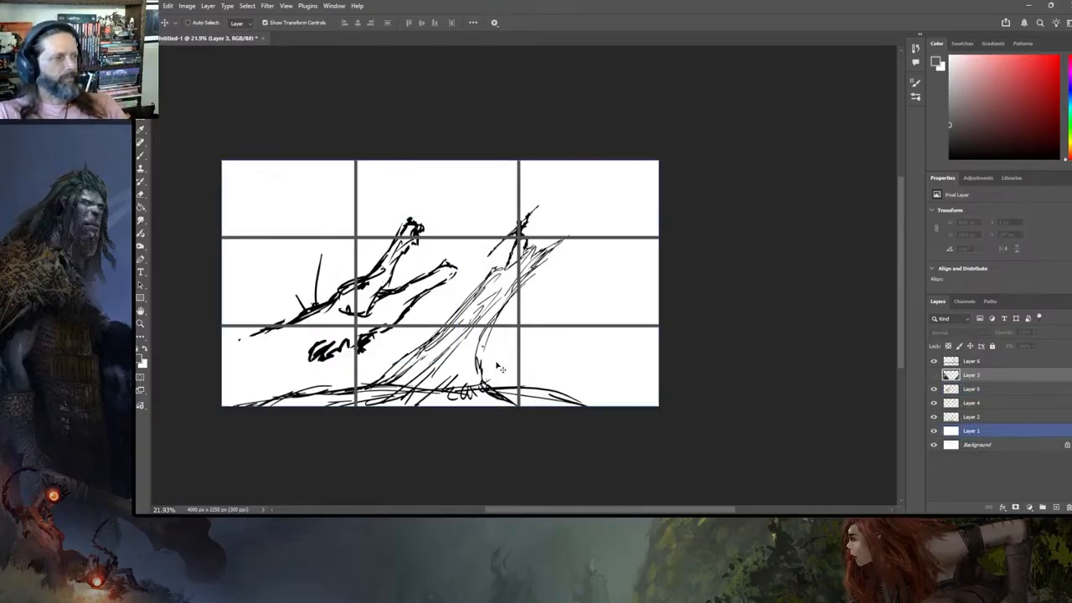
left_click(971, 389)
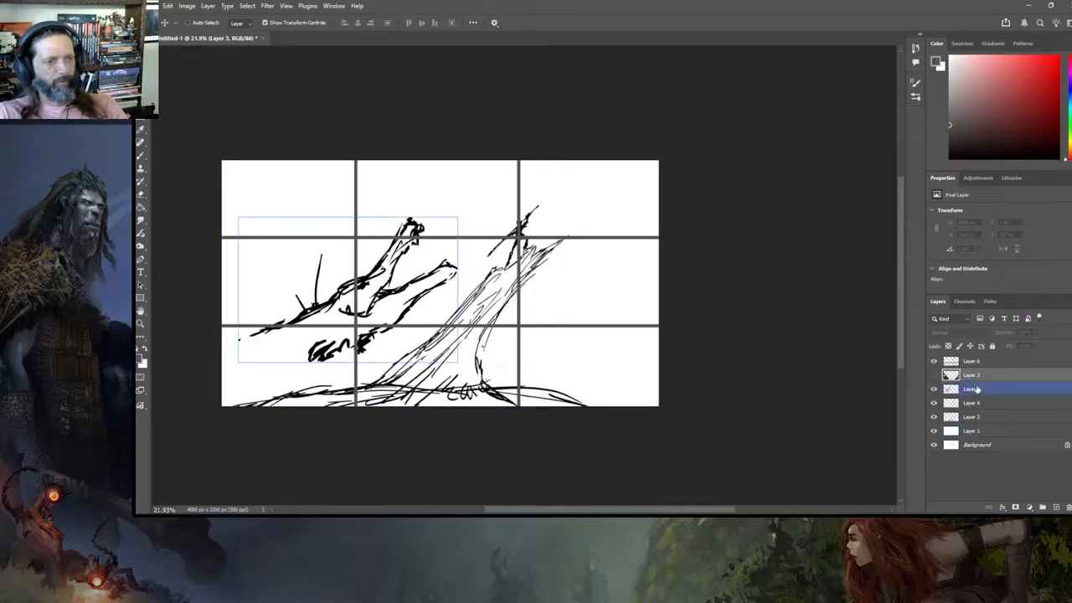
left_click(934, 390)
- Sketch a black creature with a long curved neck and open jaws facing the figure on a new layer, and hide the thirds grid
left_click(1056, 507)
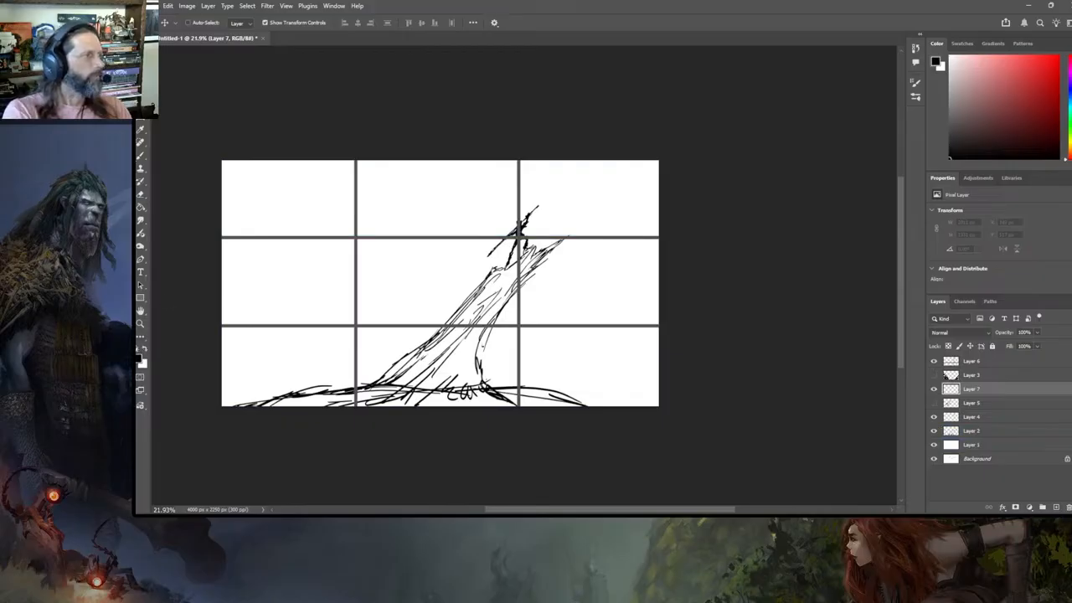
left_click(140, 156)
mouse_move(193, 383)
left_mouse_down()
mouse_move(280, 342)
mouse_move(293, 261)
mouse_move(355, 188)
mouse_move(383, 219)
mouse_move(442, 189)
mouse_move(385, 233)
mouse_move(339, 228)
mouse_move(410, 246)
mouse_move(454, 234)
left_mouse_up()
mouse_move(377, 248)
left_mouse_down()
mouse_move(461, 244)
mouse_move(459, 257)
mouse_move(357, 272)
mouse_move(323, 259)
left_mouse_up()
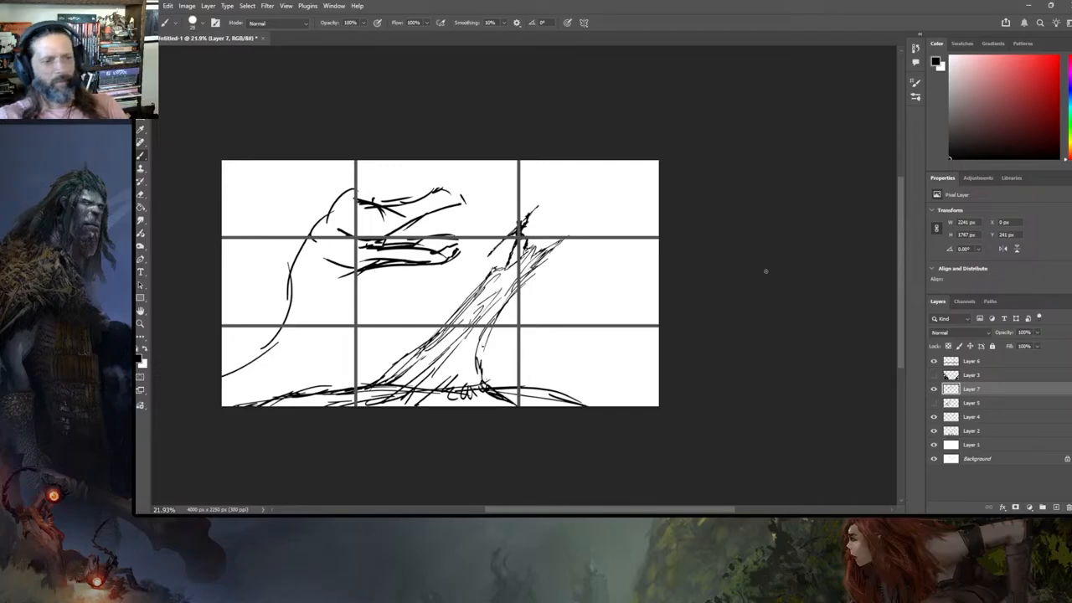
left_click(934, 361)
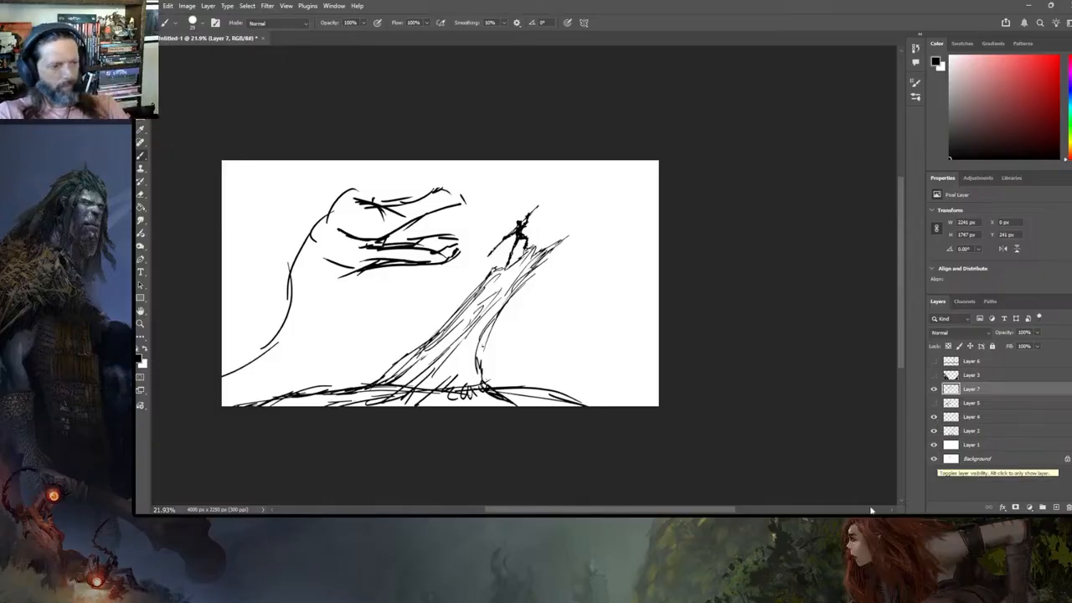
- Switch to Blender and reshape the default cube into a tall leaning block as the tree trunk
left_click(794, 524)
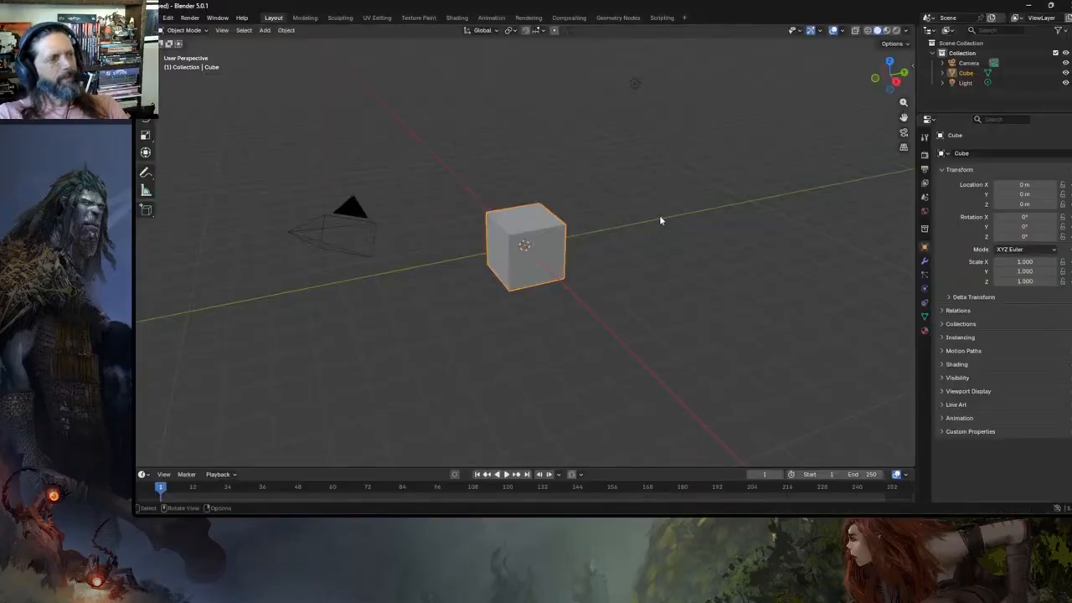
scroll(625, 242, "down", 3)
scroll(545, 260, "up", 3)
scroll(545, 261, "down", 3)
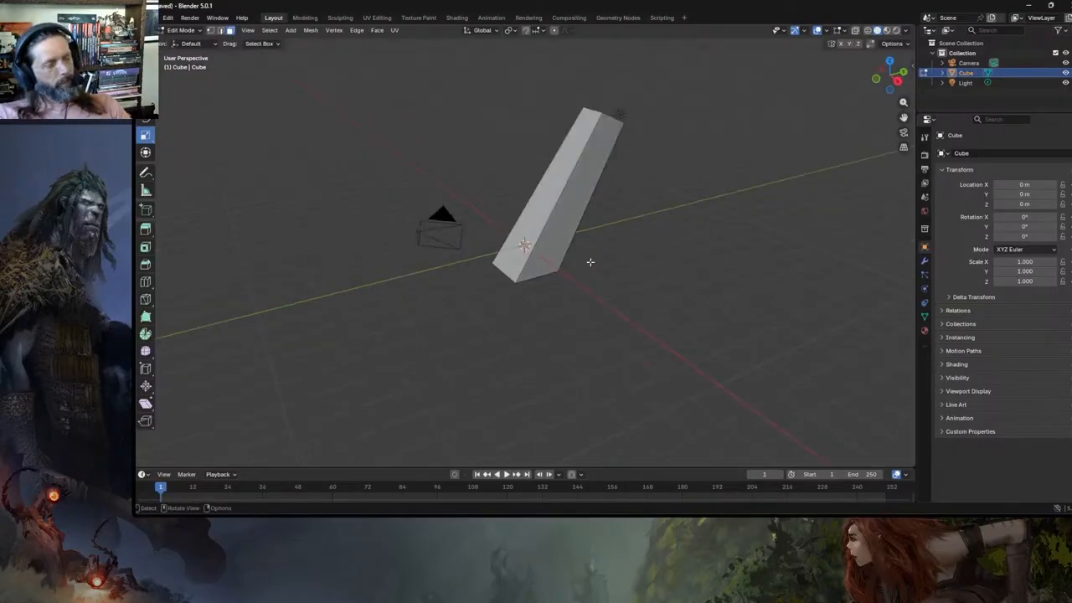
key("Tab")
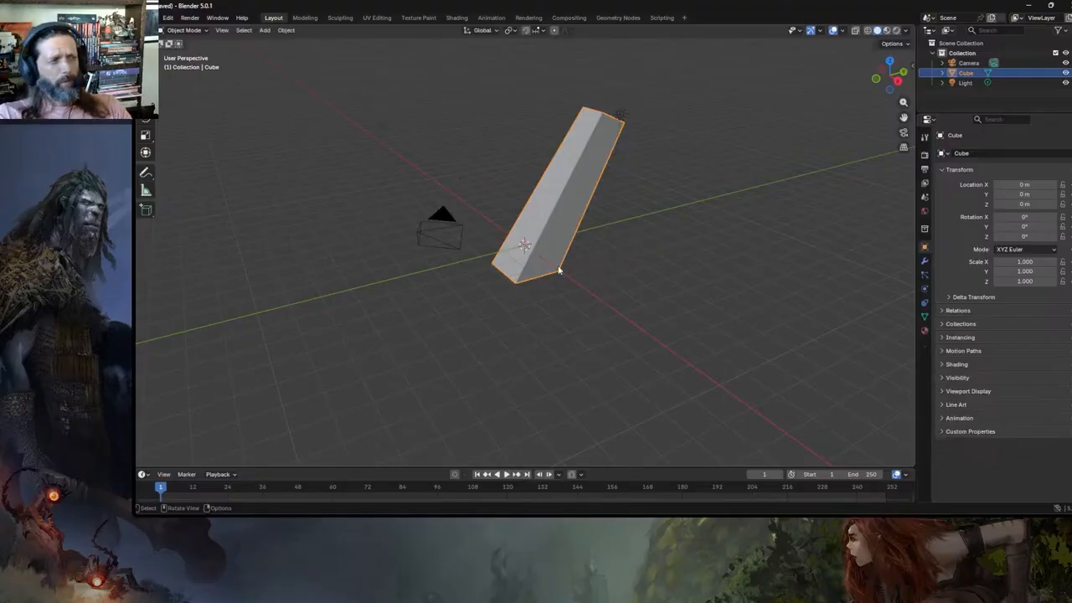
- Add a plane mesh and scale it up uniformly to about 22.16 as the ground
left_click(266, 31)
mouse_move(278, 42)
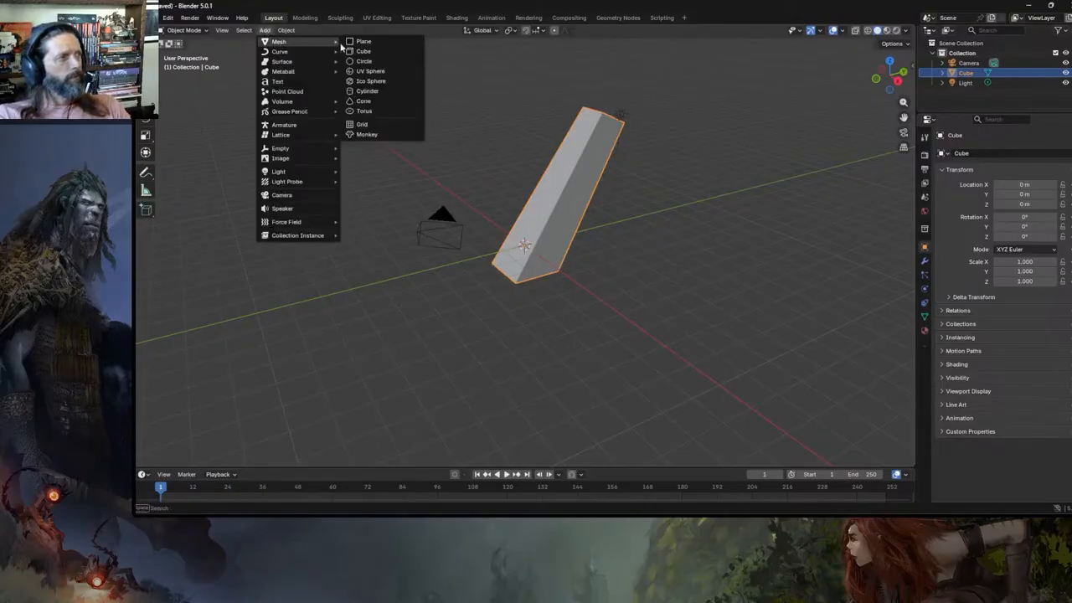
left_click(379, 46)
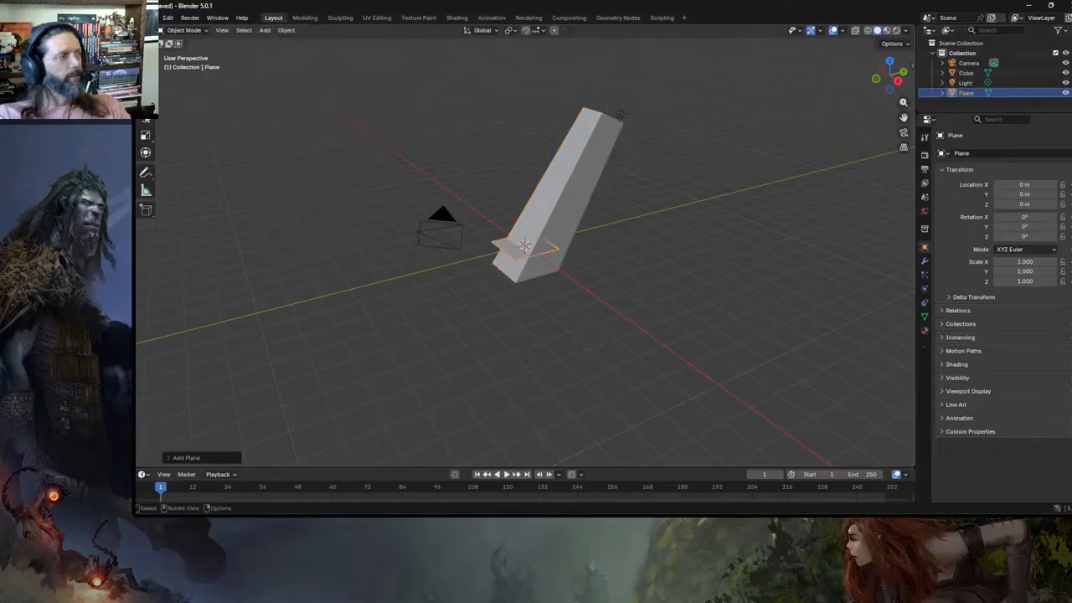
left_click(146, 135)
left_click_drag(567, 270, 654, 241)
- Lower the ground plane along Z to about -0.89 m, near the base of the leaning block
left_click(145, 101)
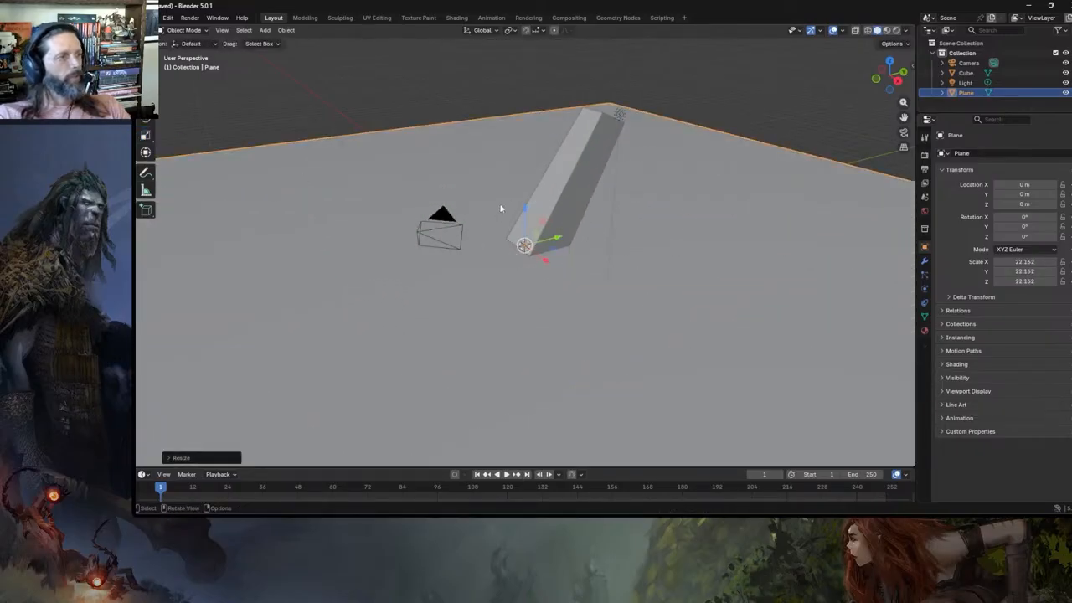
left_click_drag(523, 209, 523, 231)
middle_click_drag(559, 229, 560, 188)
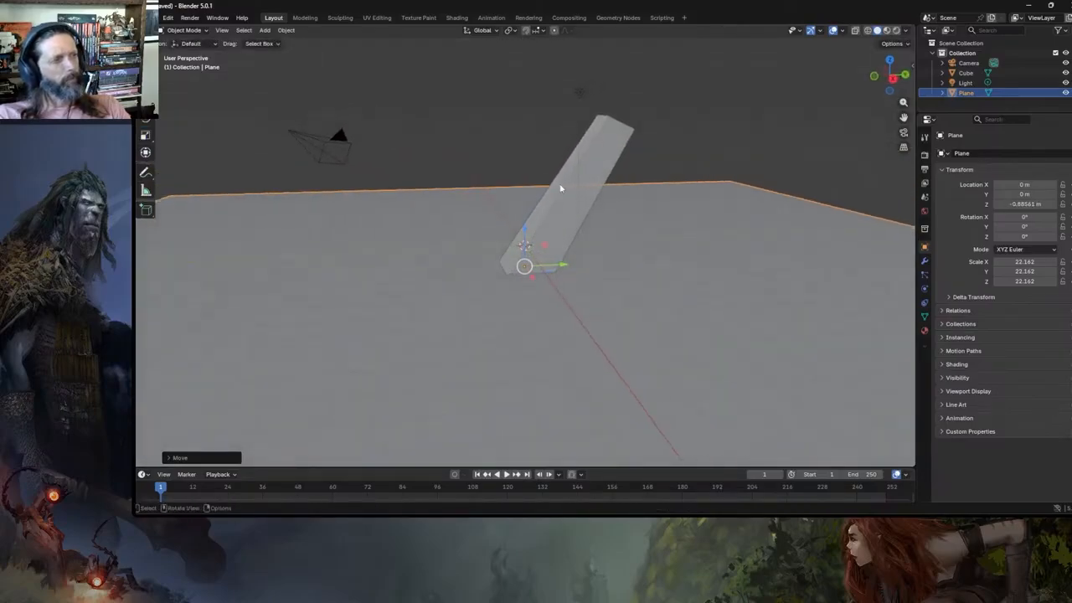
- Adjust the leaning block's top face in Edit Mode to reshape the upper end of the trunk
left_click(598, 152)
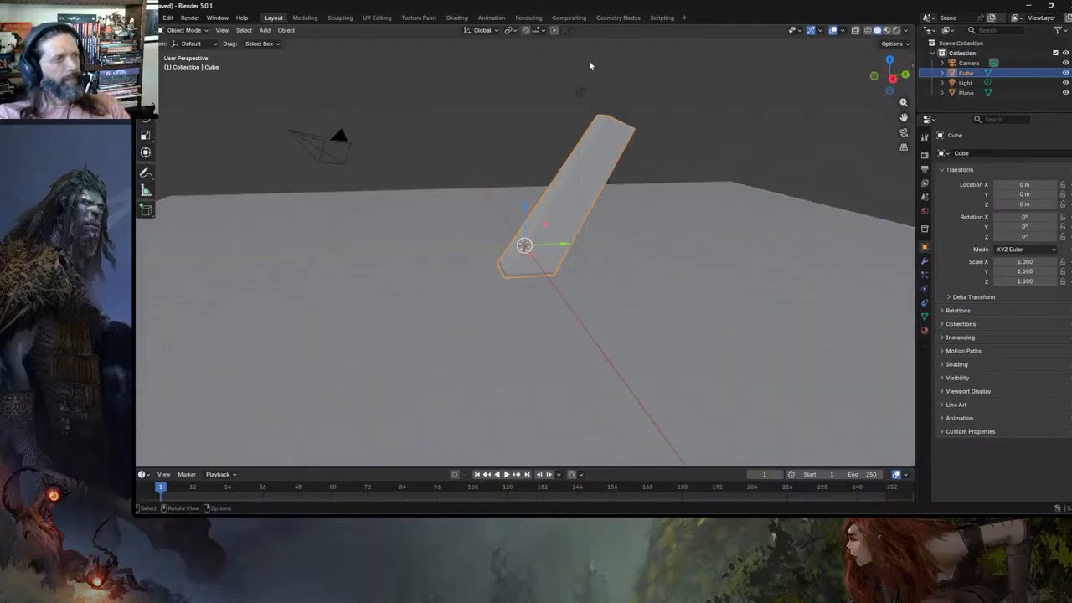
middle_click_drag(641, 117, 608, 117, "shift")
scroll(612, 156, "up", 3)
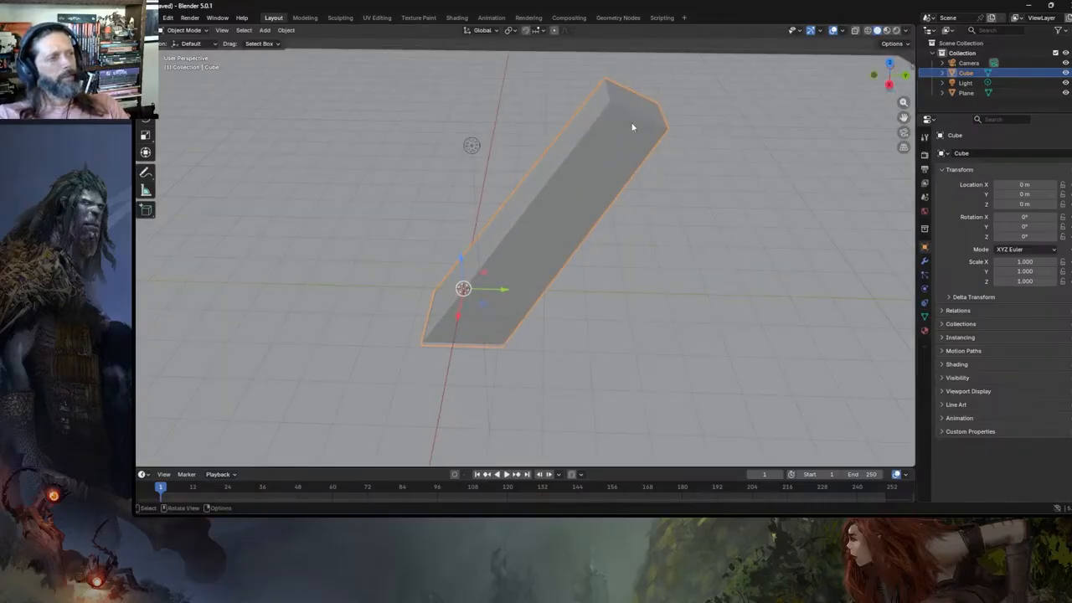
key("Tab")
left_click(632, 102)
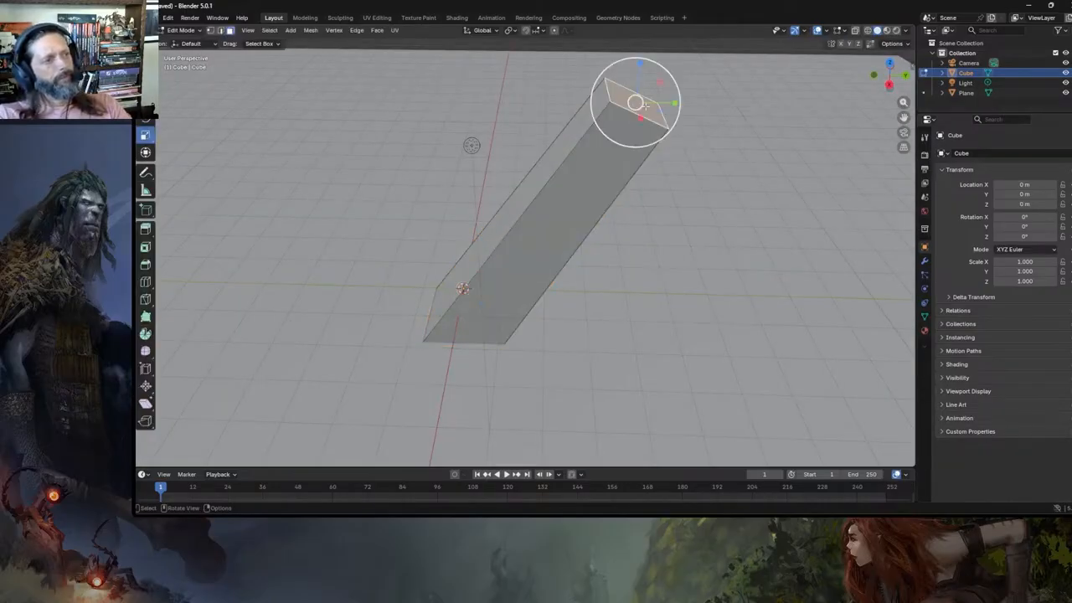
left_click_drag(635, 102, 677, 102)
middle_click_drag(685, 109, 620, 167)
scroll(569, 213, "up", 3)
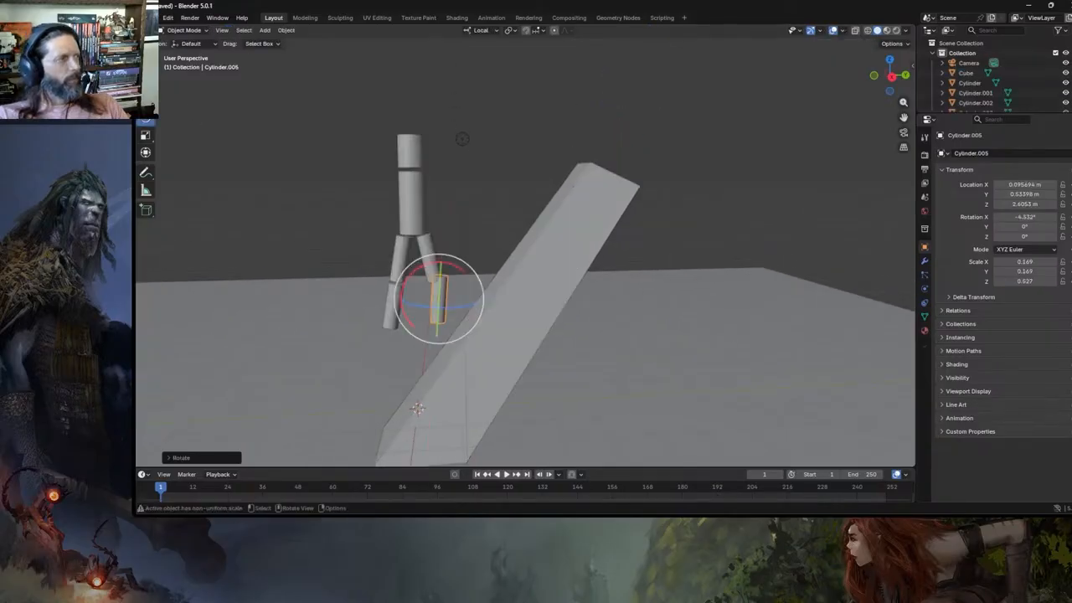
- Move the front lower-leg cylinder under its thigh, to about Y 0.443 m and Z 2.447 m
left_click(145, 103)
left_click_drag(441, 259, 441, 268)
left_click_drag(474, 308, 470, 309)
scroll(473, 247, "down", 2)
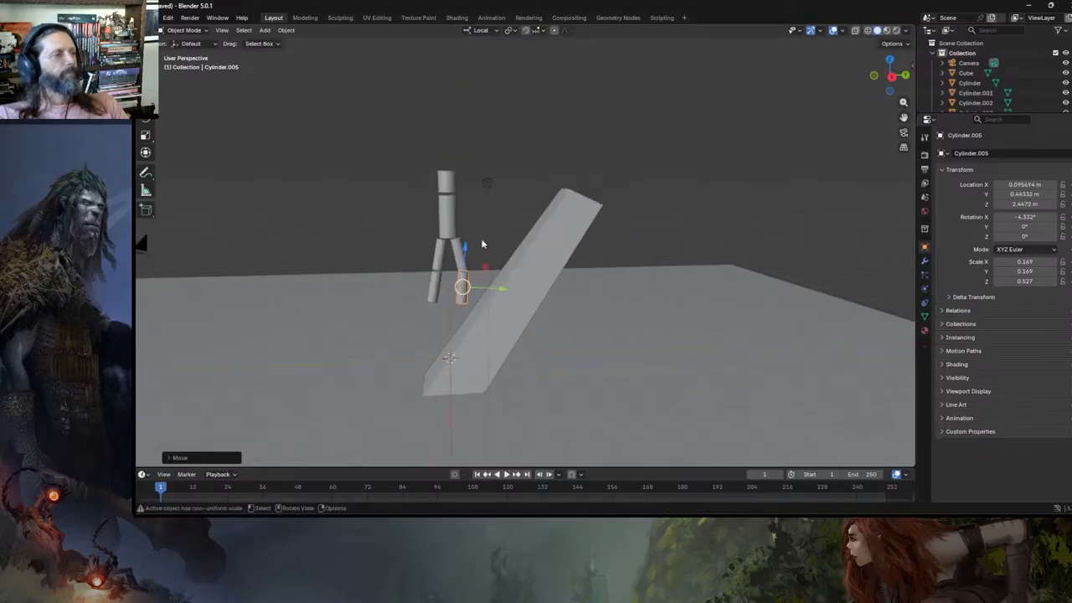
middle_click_drag(473, 242, 463, 217)
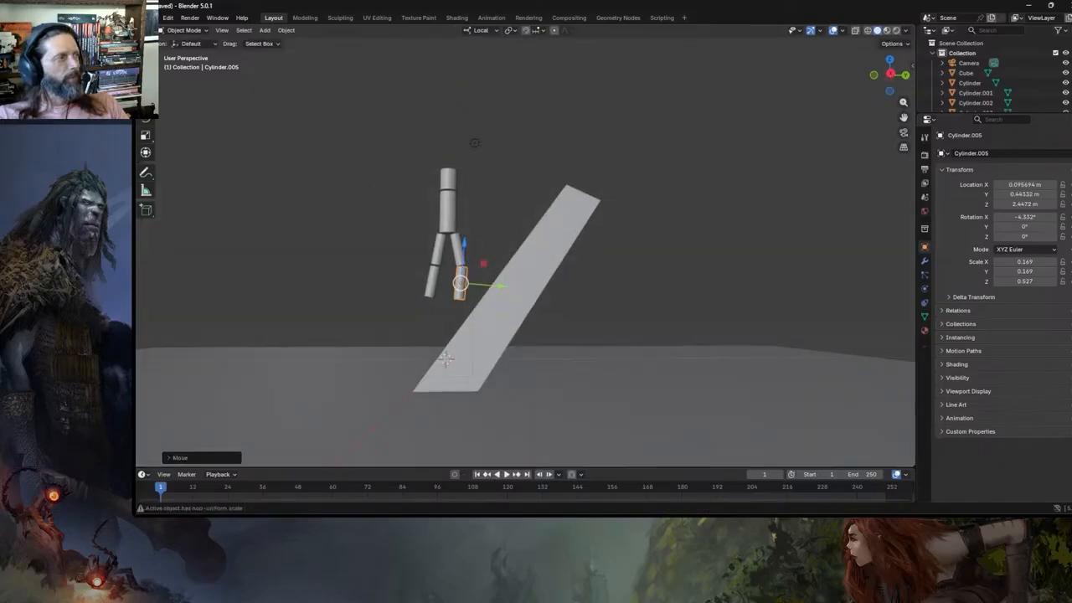
- Select all of the figure's cylinders and scale them uniformly to about half size in Global orientation
left_click_drag(374, 127, 466, 300)
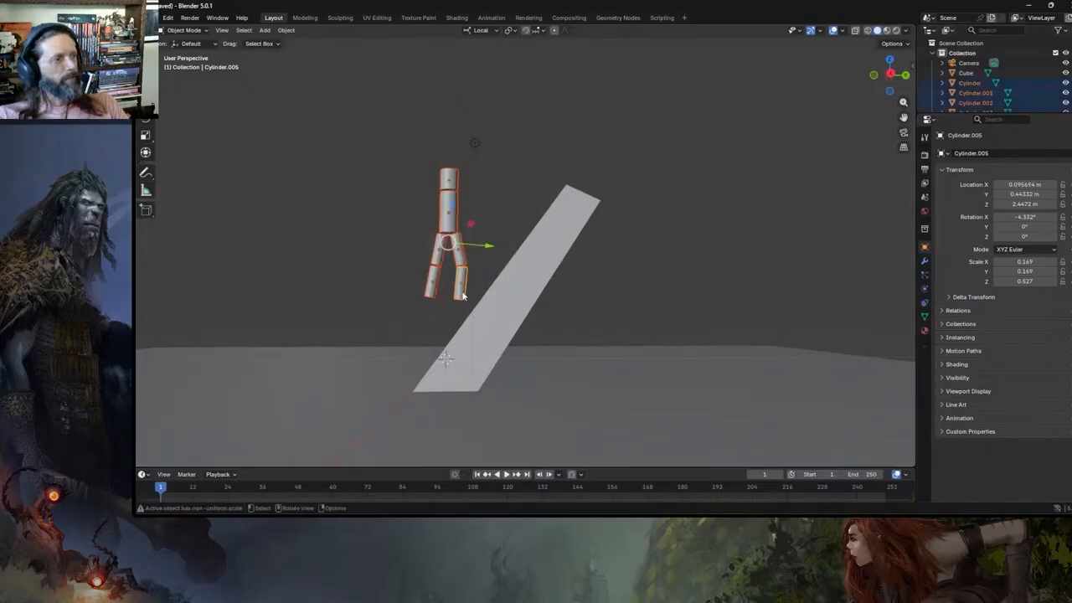
left_click(146, 135)
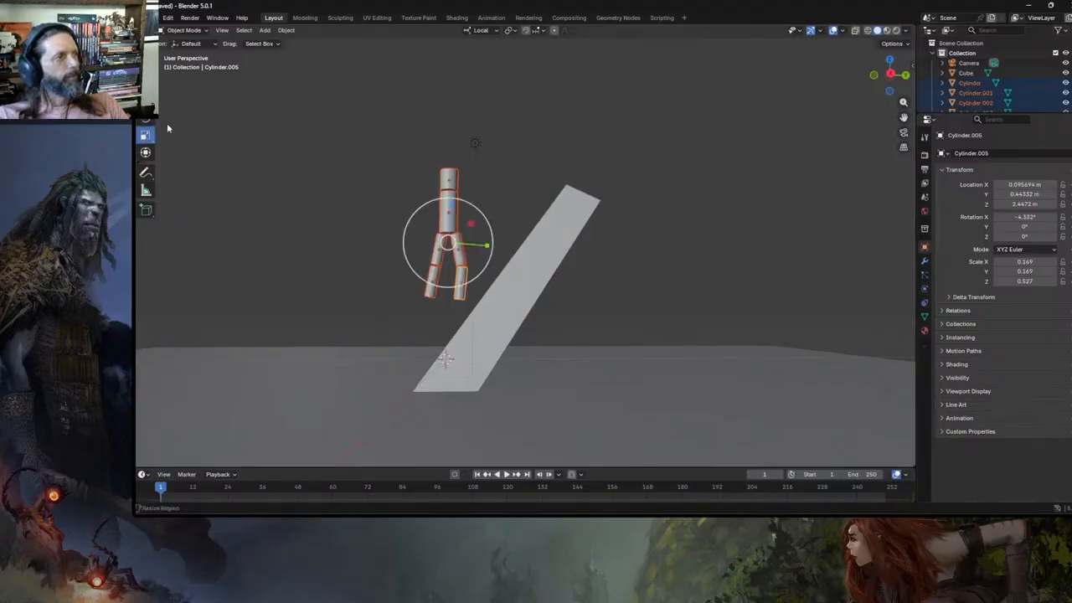
left_click(490, 30)
left_click(468, 63)
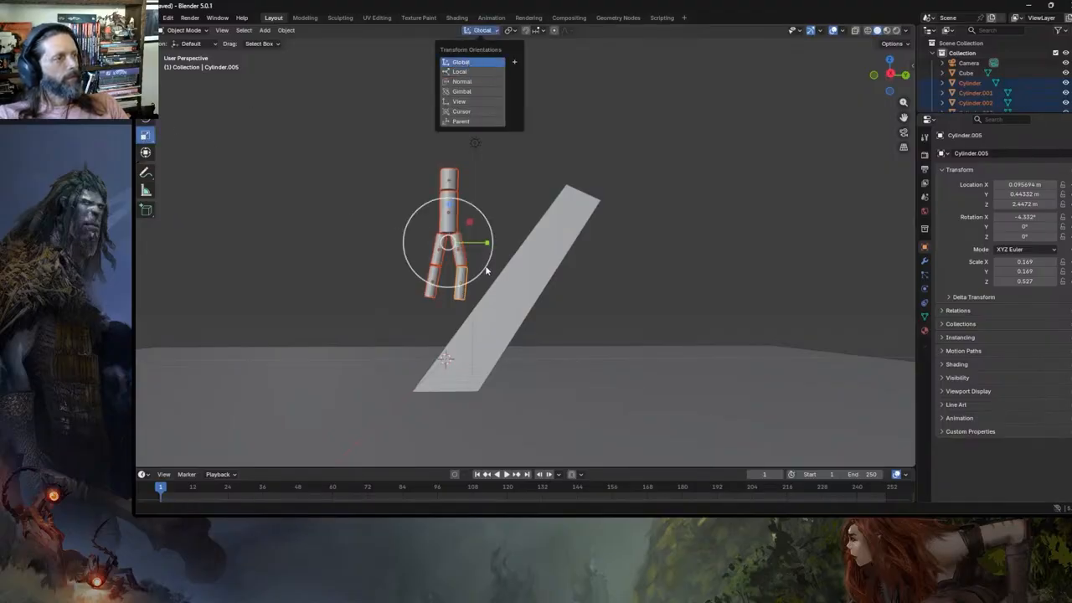
left_click(484, 266)
left_click_drag(485, 268, 465, 235)
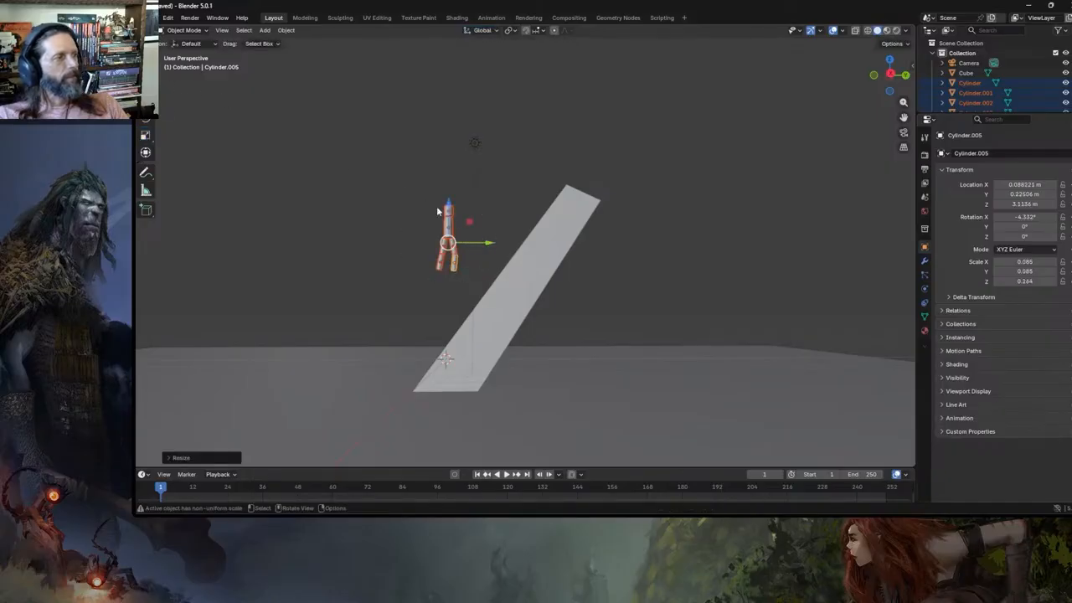
- Move the whole figure onto the upper end of the leaning block, and compare it with the sketch in Photoshop
key("g")
key("y")
left_click(570, 214)
left_click_drag(557, 207, 608, 166)
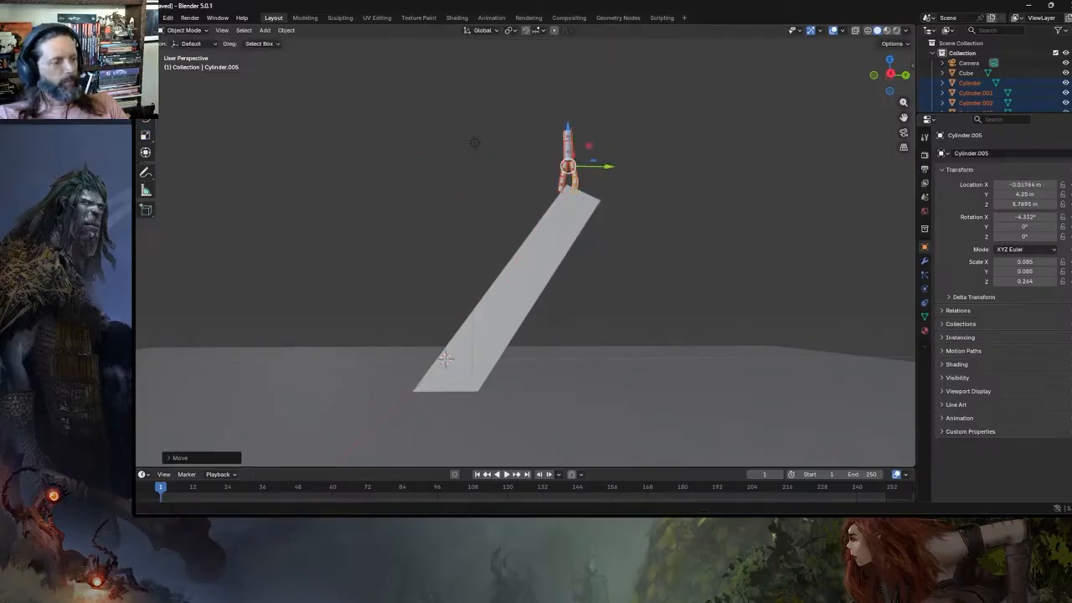
key("alt+Tab")
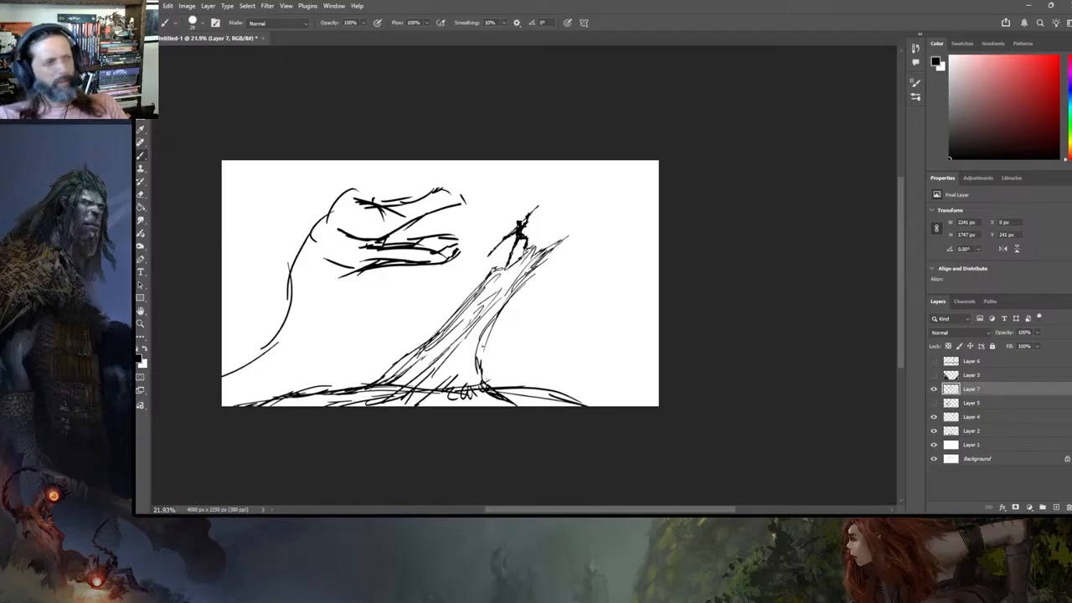
key("alt+Tab")
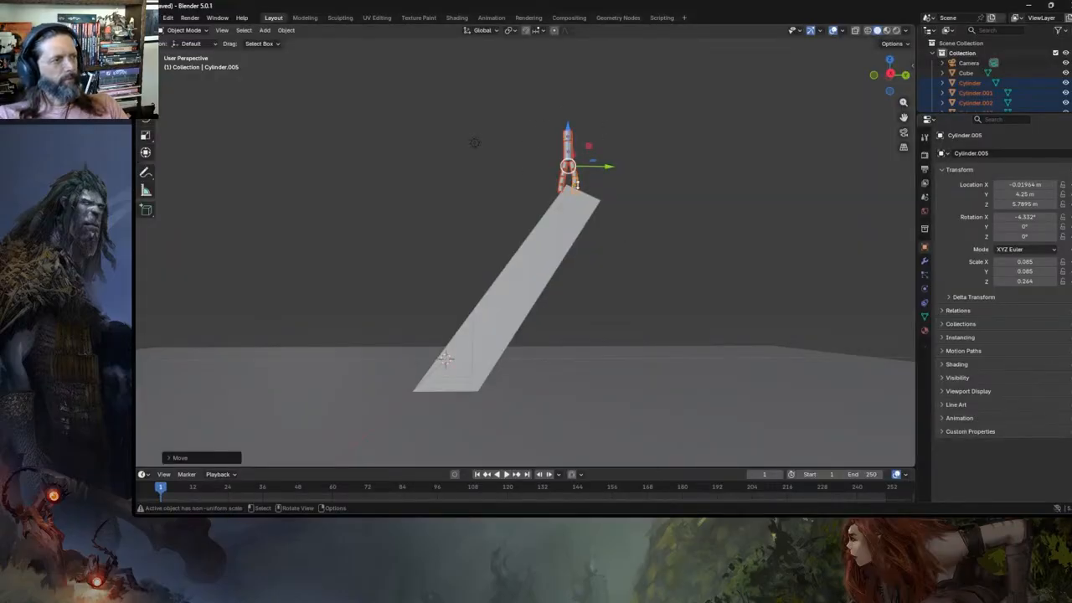
- Tilt the figure's head cylinder forward by about 17.6° around X
scroll(598, 158, "up", 2)
middle_click_drag(632, 164, 628, 202)
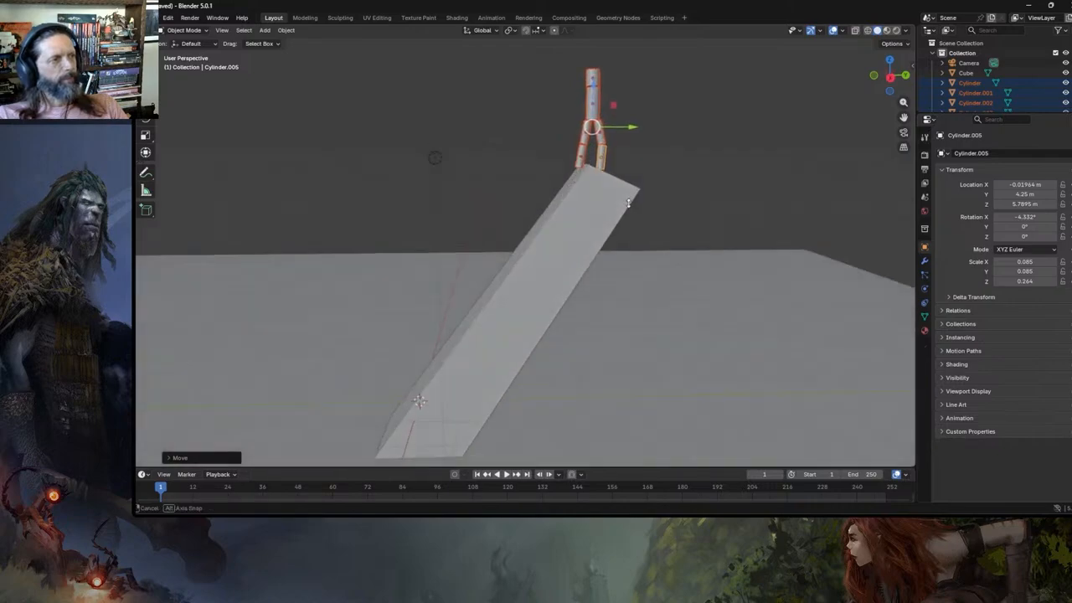
left_click(593, 77)
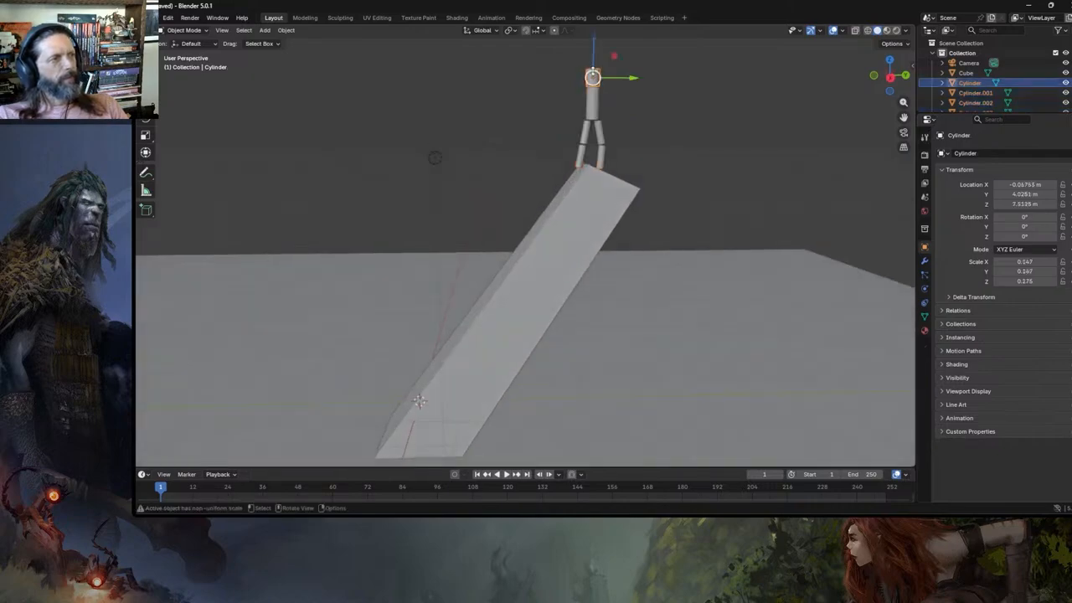
left_click(147, 121)
left_click_drag(562, 63, 546, 94)
key("w")
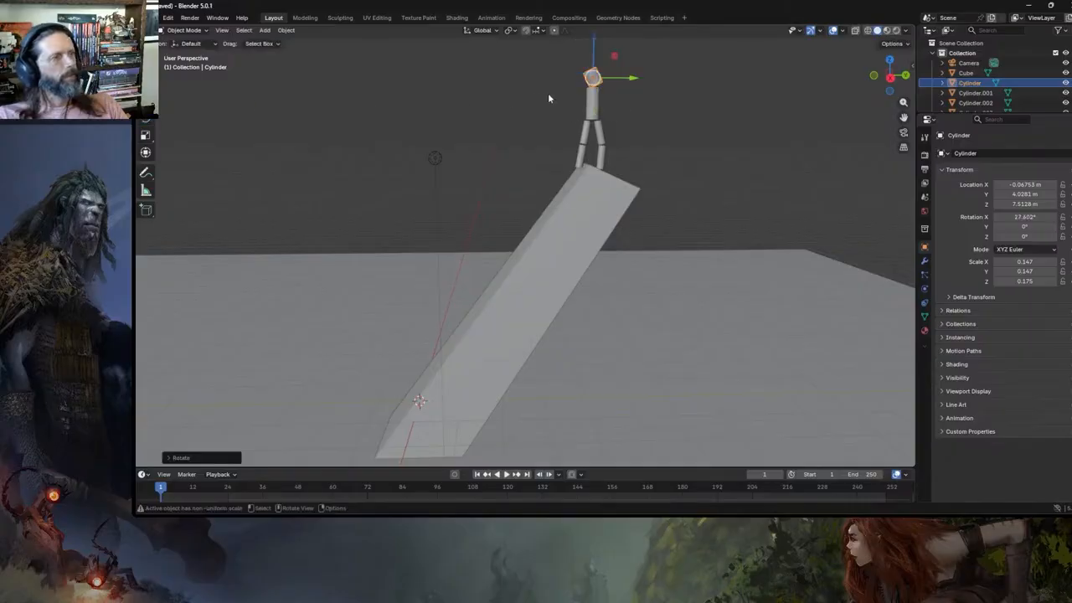
key("g")
key("y")
key("Escape")
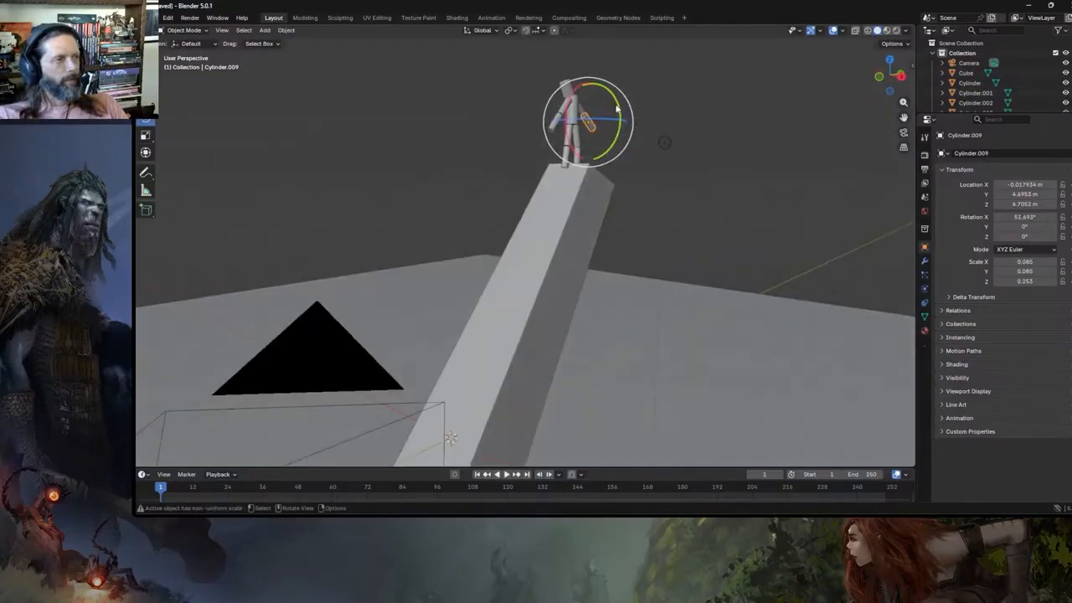
- Rotate the rear forearm to about X -5.05°, Y -122.76°, Z 52.05° and raise it to about Z 6.997 m
mouse_move(616, 110)
left_mouse_down()
mouse_move(601, 91)
mouse_move(604, 98)
left_mouse_up()
left_click(146, 102)
middle_click_drag(444, 132, 540, 140)
left_click_drag(631, 82, 620, 62)
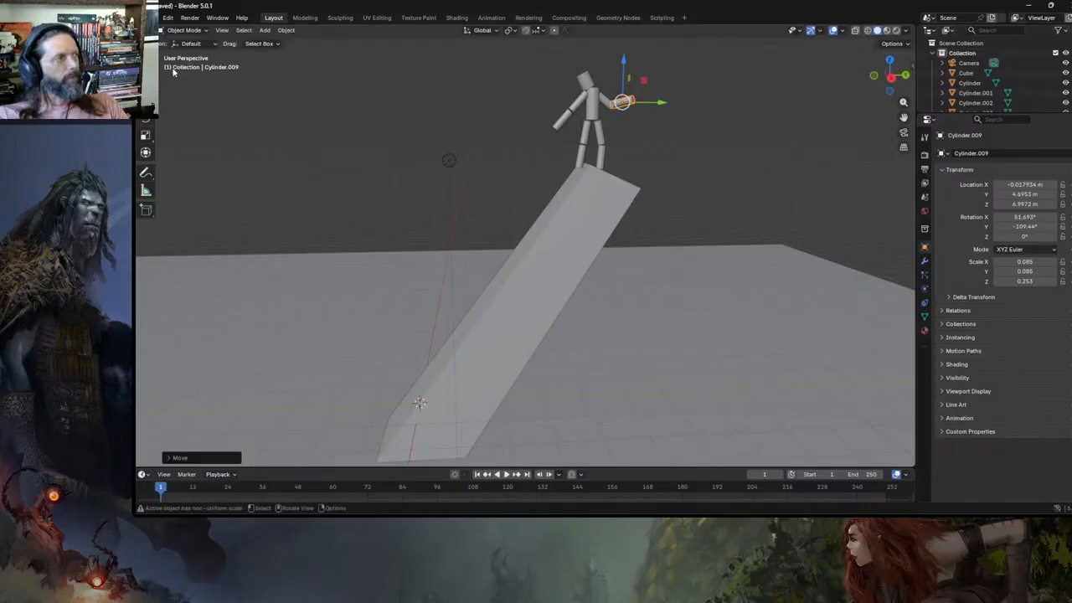
left_click(145, 122)
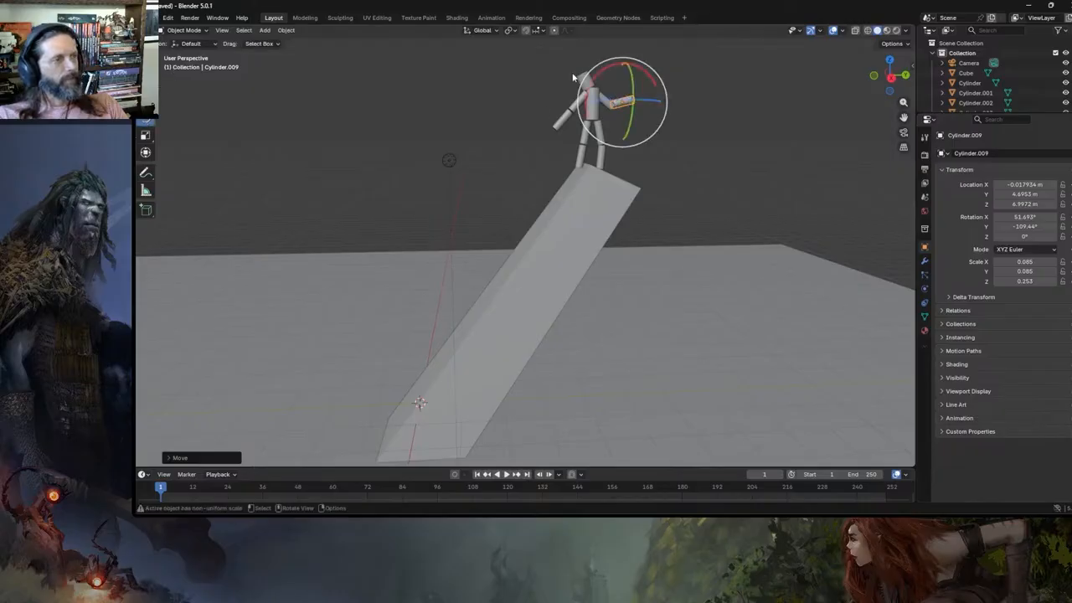
left_click_drag(599, 77, 594, 96)
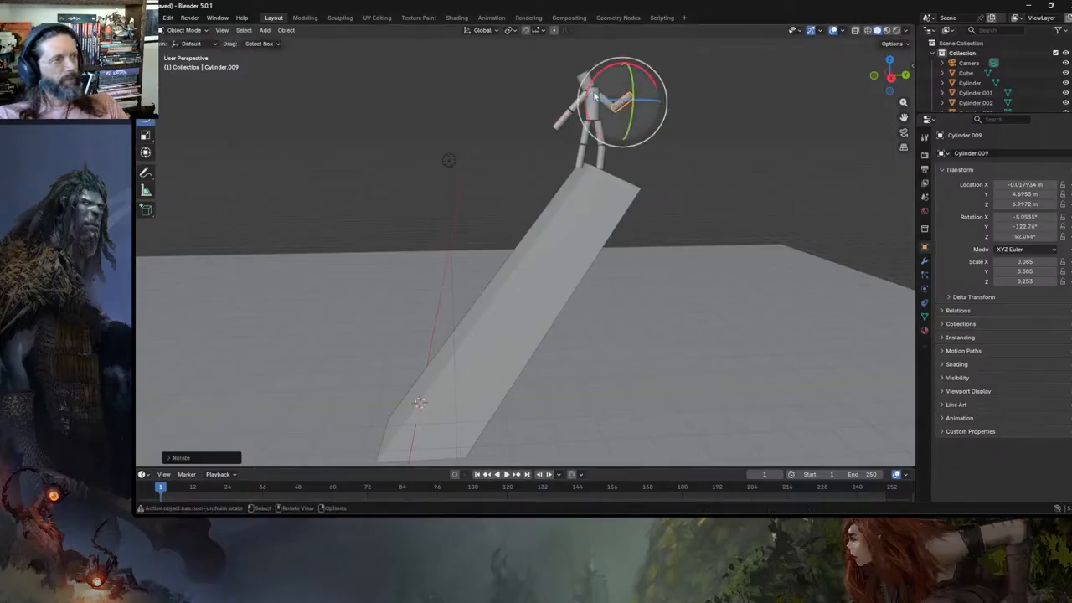
left_click(147, 105)
middle_click_drag(567, 122, 466, 179)
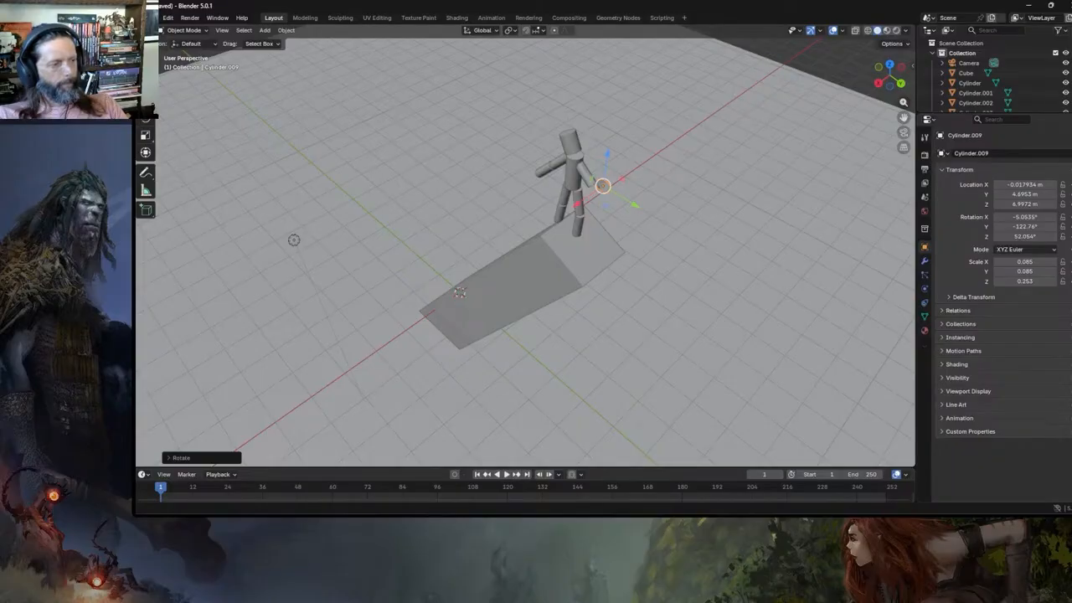
- Switch to Photoshop to review the warrior's pose in the composition sketch, and return to Blender
left_click(578, 498)
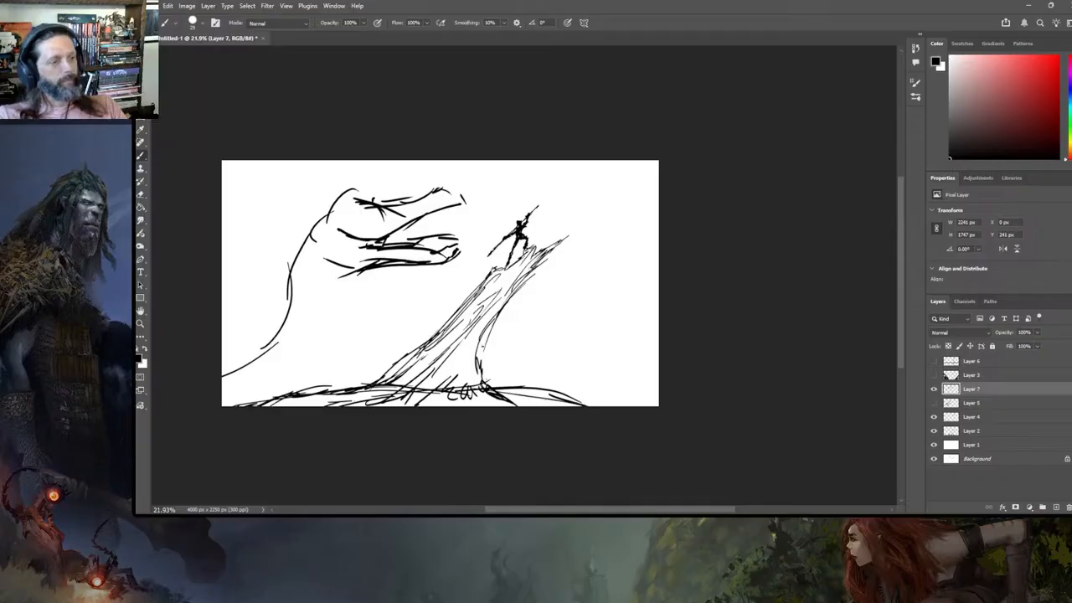
mouse_move(796, 527)
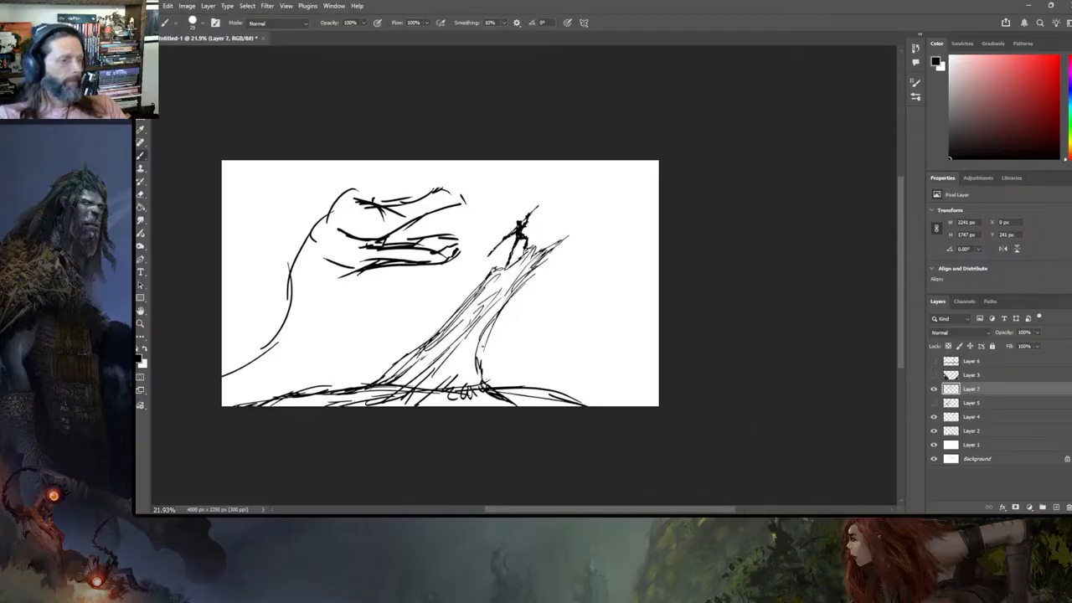
mouse_move(796, 523)
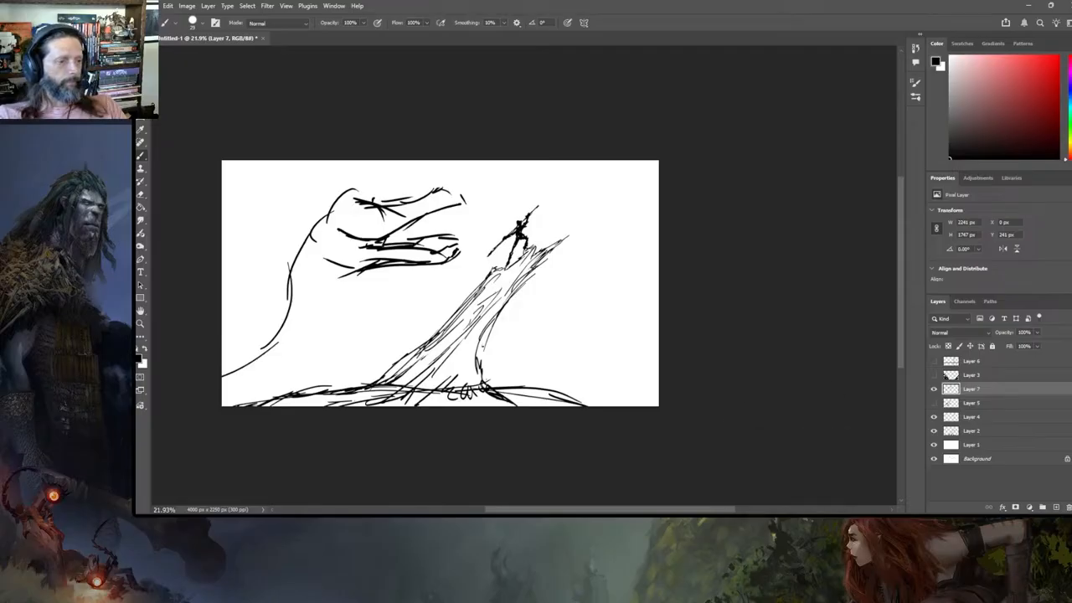
key("alt+Tab")
- Shift the rear forearm to meet the upper arm, at about X 0.293 m, Y 4.565 m, Z 7.148 m
scroll(524, 224, "down", 2)
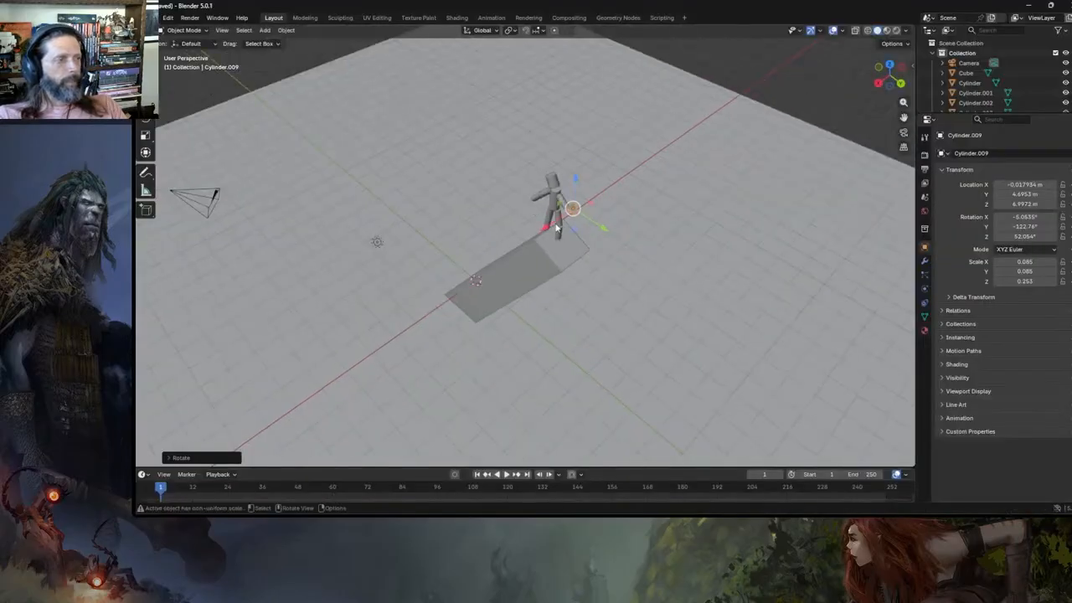
scroll(572, 212, "up", 3)
middle_click_drag(593, 188, 542, 148)
left_click_drag(532, 151, 514, 149)
left_click_drag(543, 116, 544, 105)
middle_click_drag(544, 105, 597, 160)
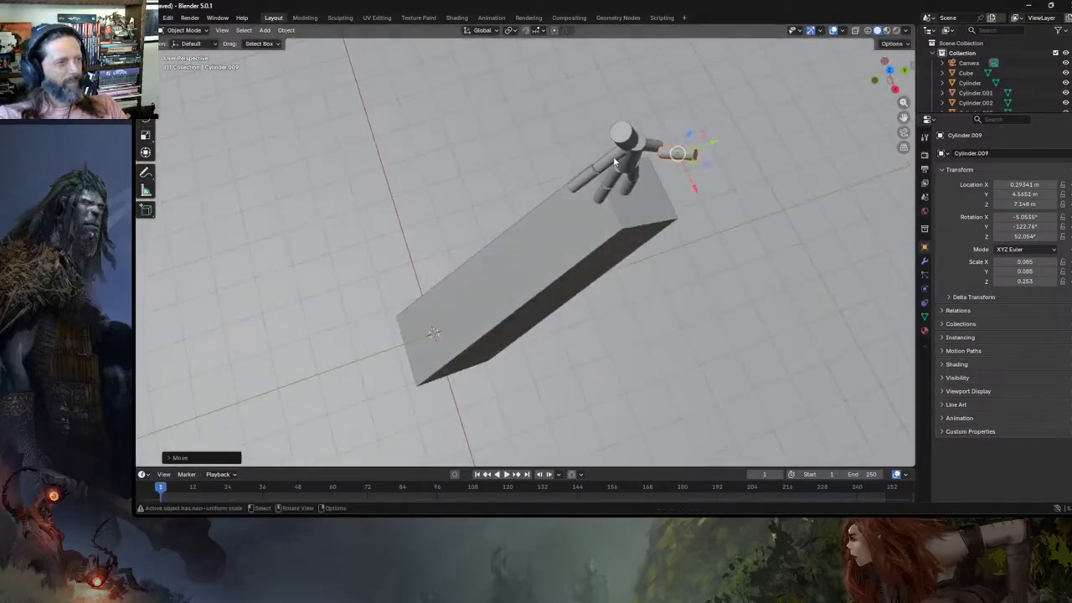
- Select the front arm's upper and lower cylinders and rotate them together by about 18.65° around Z
left_click(614, 161)
left_click(588, 176, "shift")
left_click(145, 122)
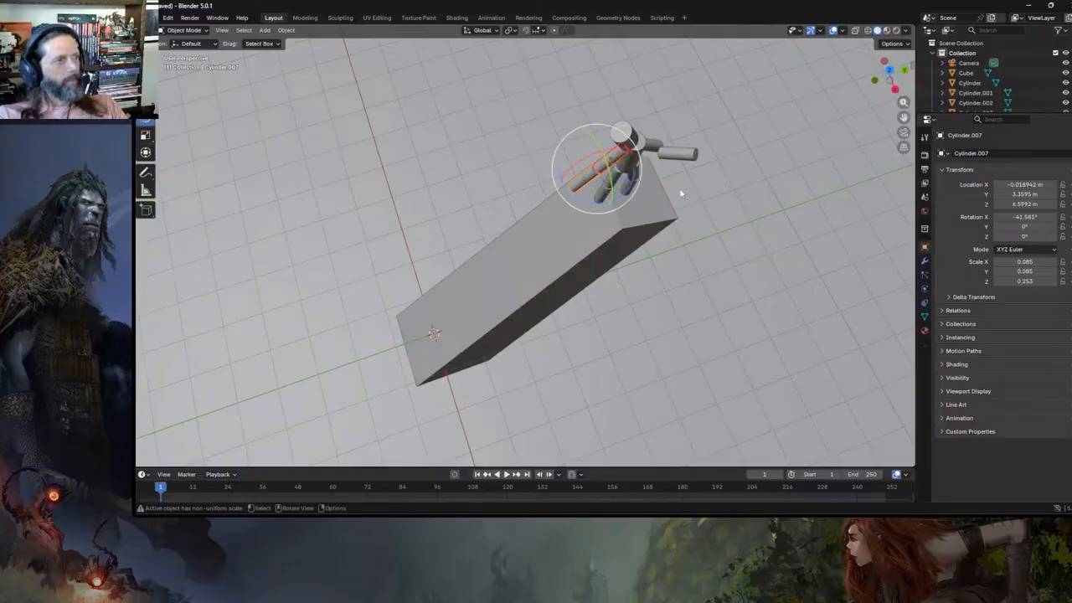
left_click_drag(633, 181, 616, 167)
middle_click_drag(616, 168, 566, 123)
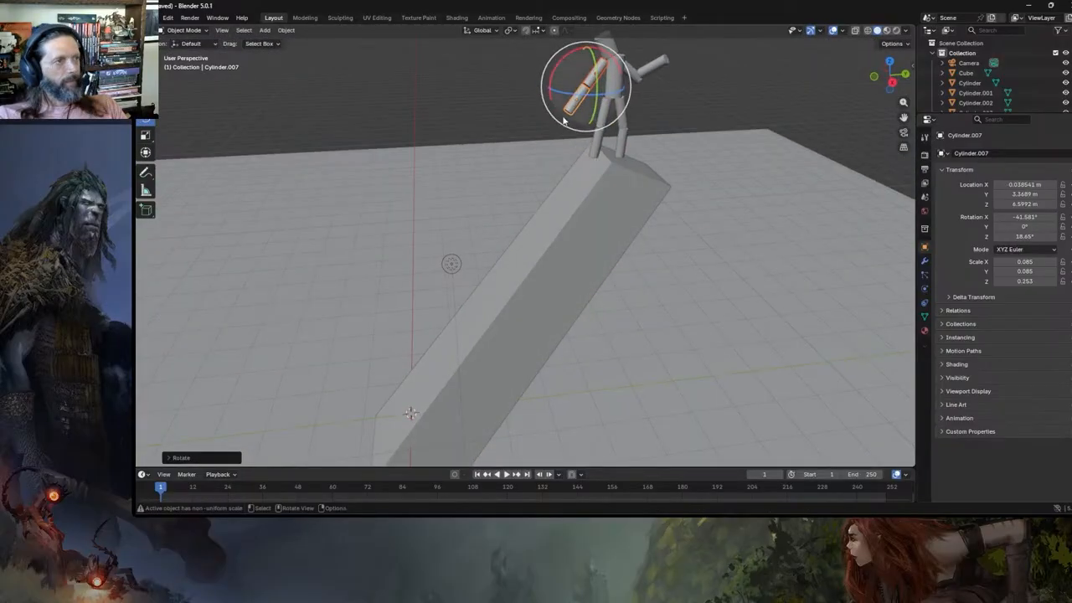
- Duplicate the front forearm into a thin spear scaled about 0.022 × 0.022 × 1.45 and angle it across the figure's body
left_click(570, 106)
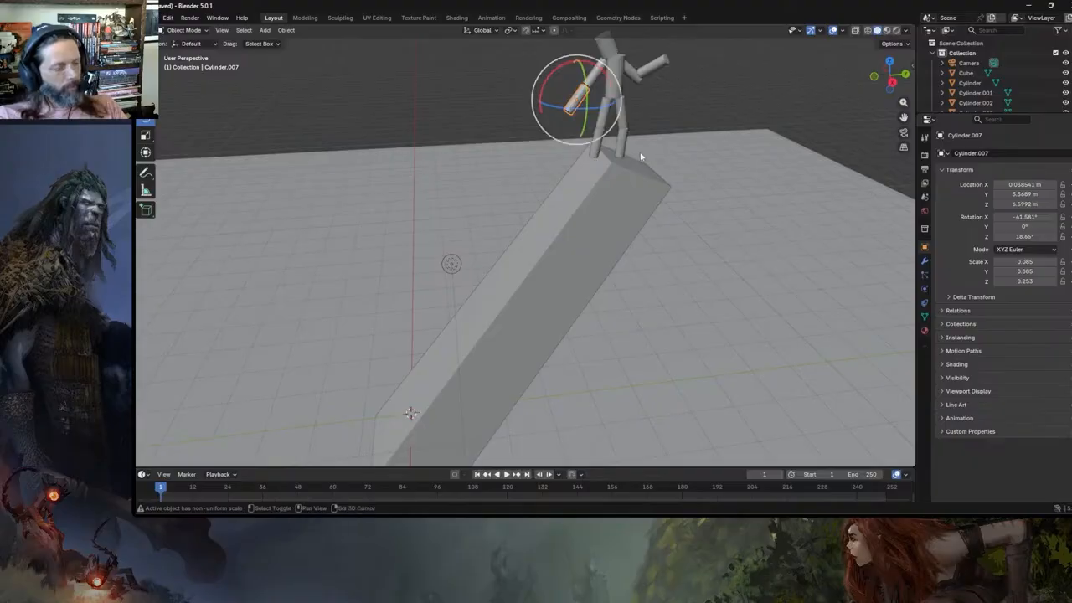
key("shift+d")
right_click(639, 156)
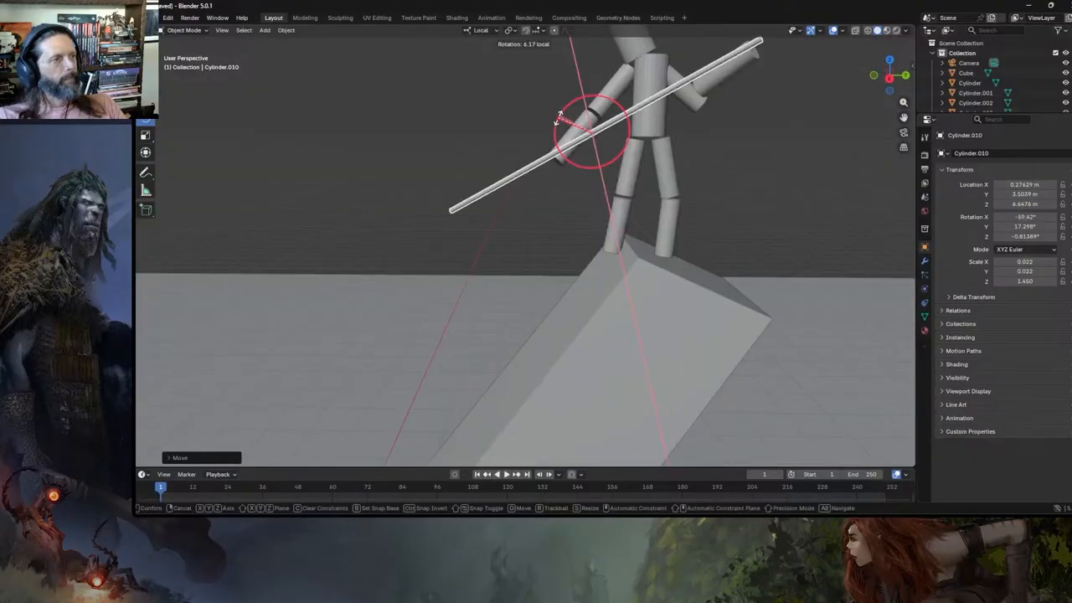
left_click(645, 199)
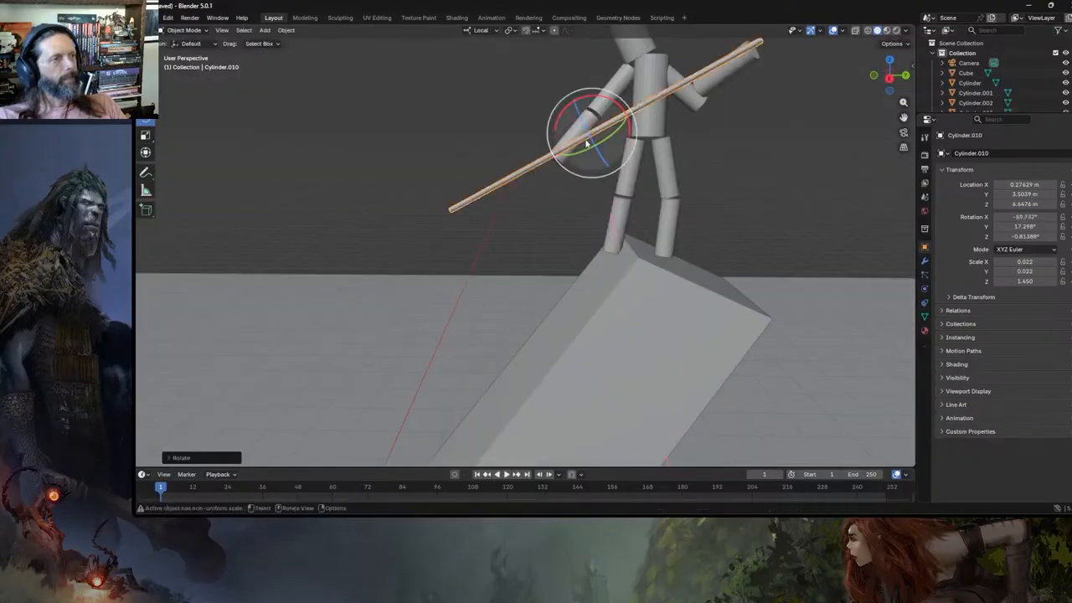
scroll(645, 199, "down", 2)
left_click(668, 205)
scroll(636, 213, "down", 3)
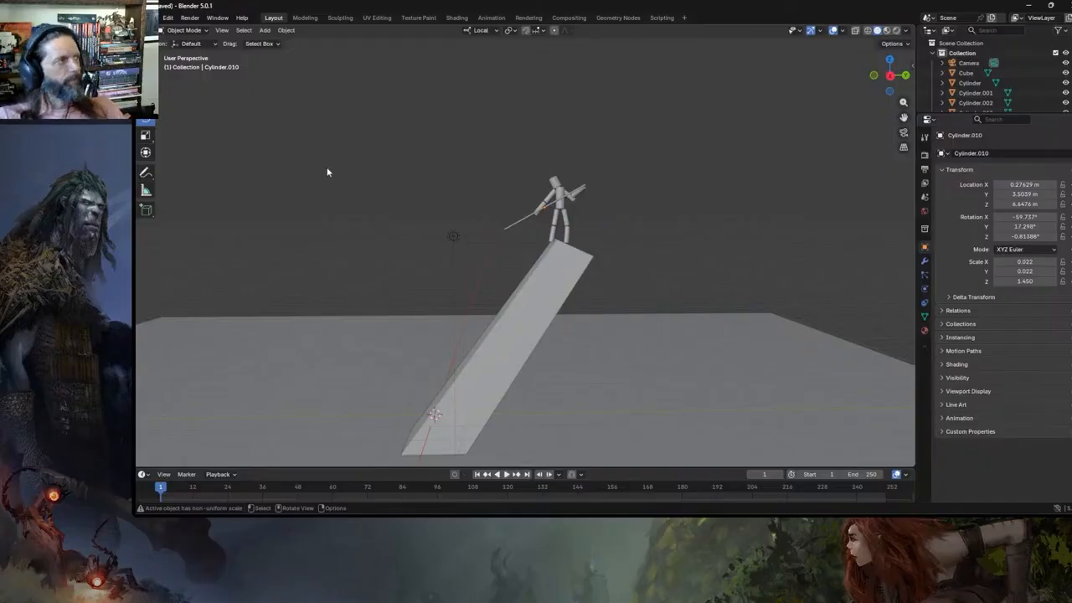
- Duplicate the leaning block, move the copy to about Y -2.61 m and Z 2.18 m, and set the transform orientation to Global
left_click(520, 325)
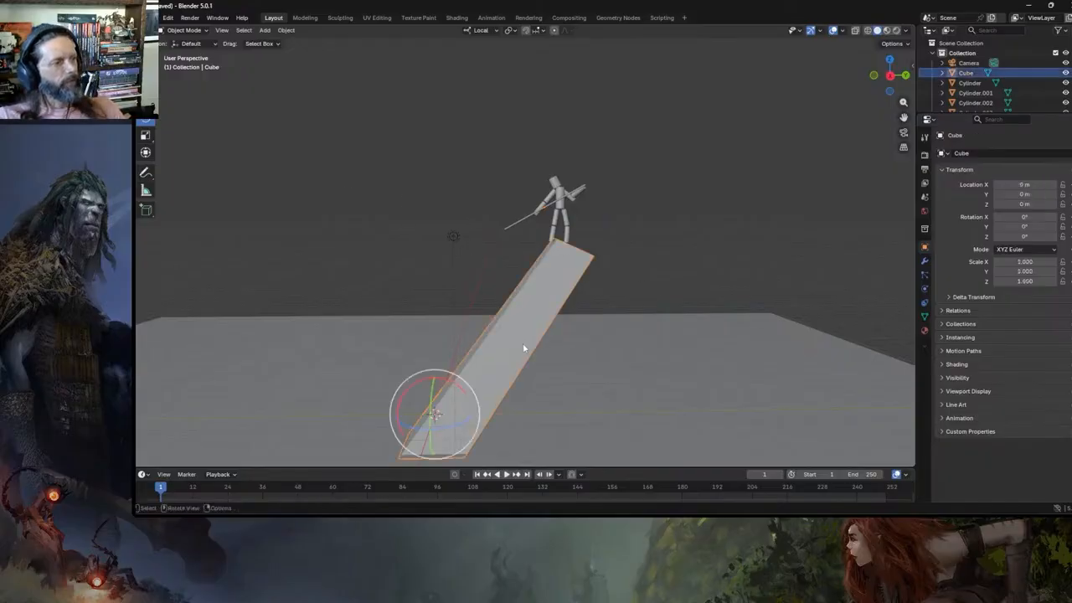
middle_click_drag(522, 342, 543, 274, "shift")
scroll(548, 282, "up", 3)
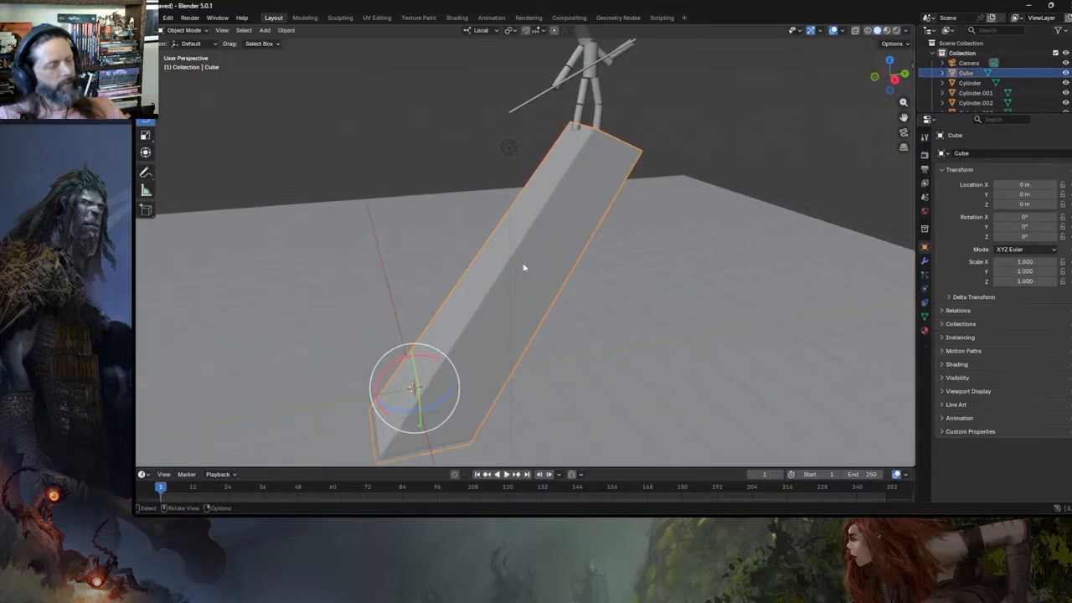
key("shift+d")
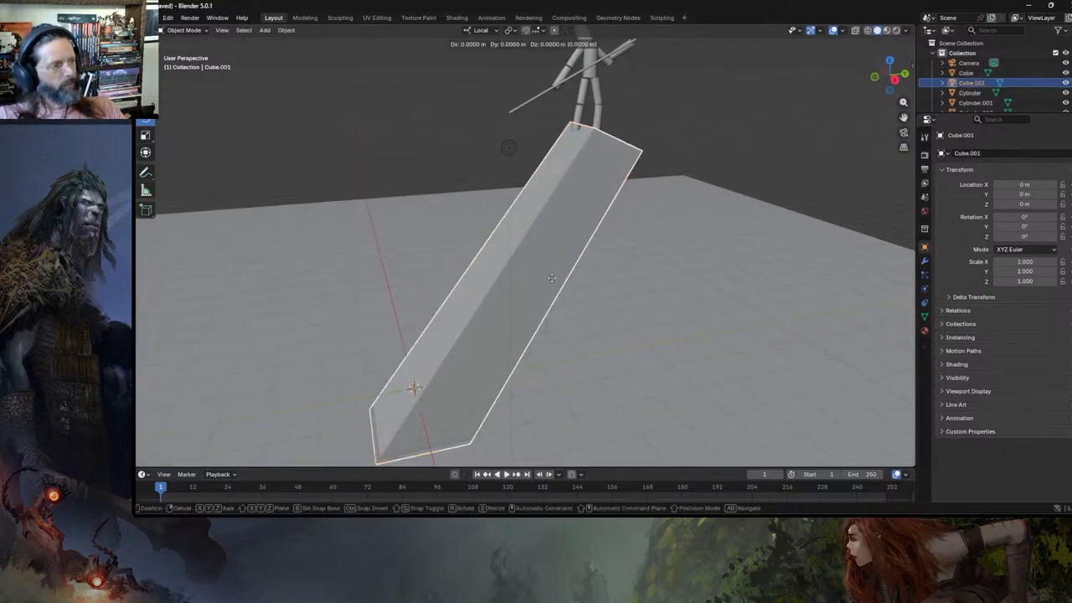
right_click(413, 268)
left_click(146, 101)
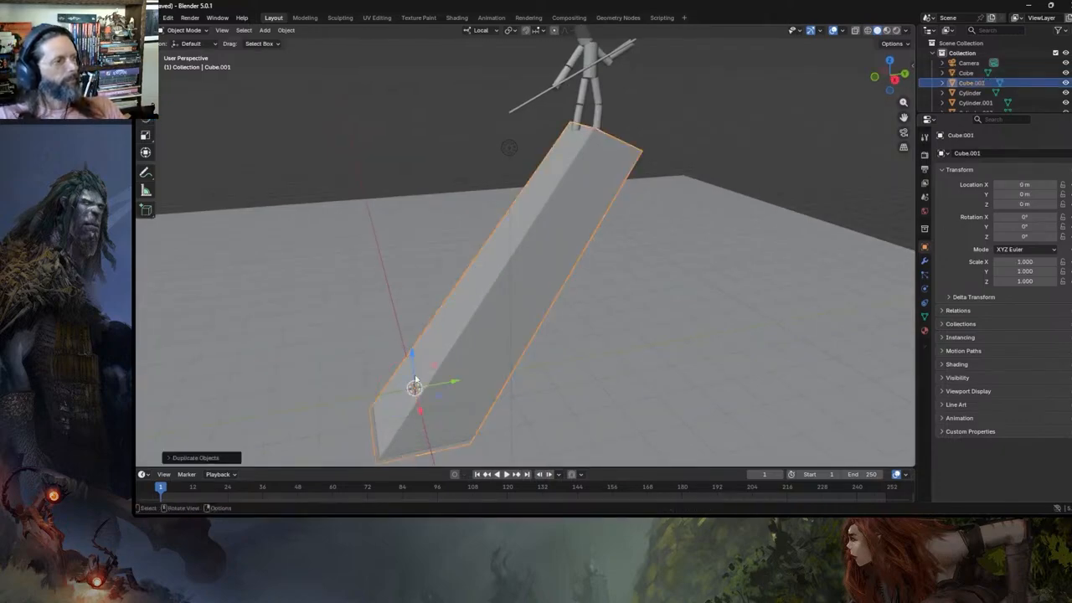
left_click_drag(455, 382, 271, 313)
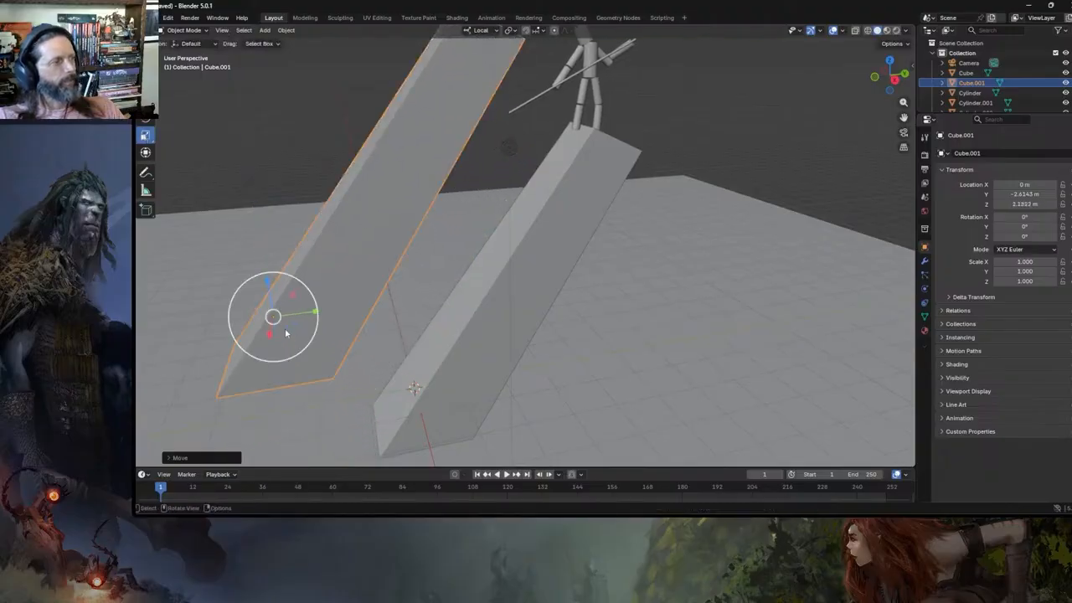
left_click(481, 30)
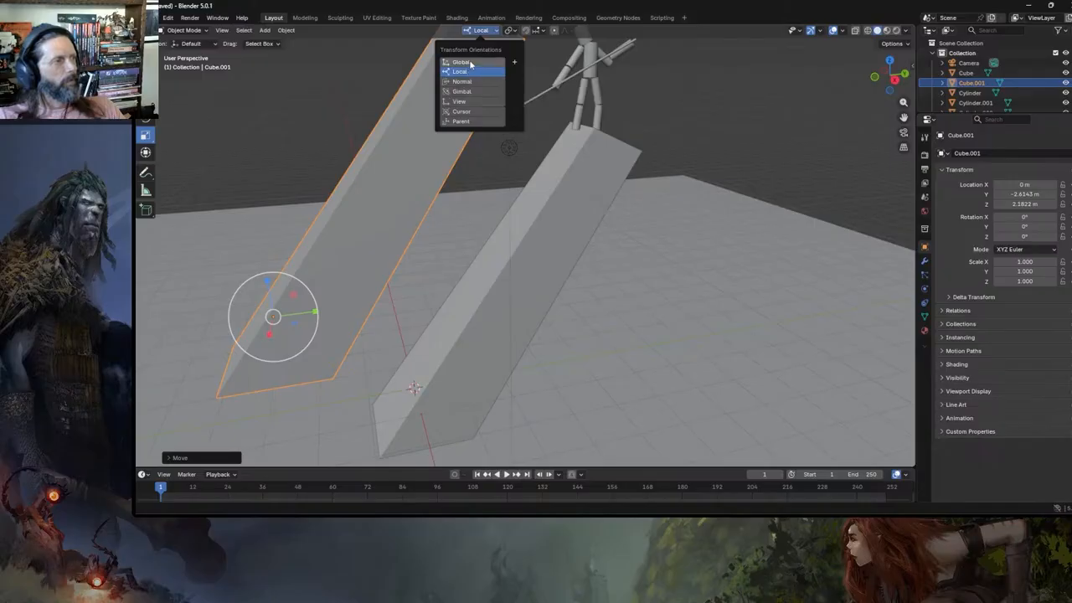
left_click(471, 62)
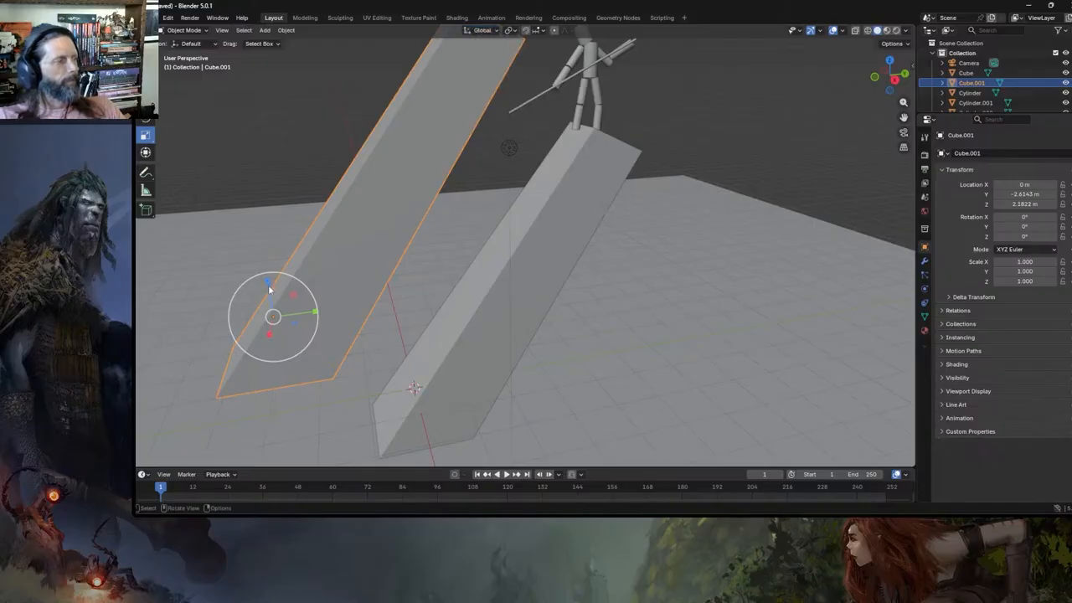
- Scale the block copy to about 0.72 in Y and 0.55 in Z, and add a loop cut near its lower end
left_click_drag(268, 277, 305, 314)
left_click_drag(268, 281, 298, 293)
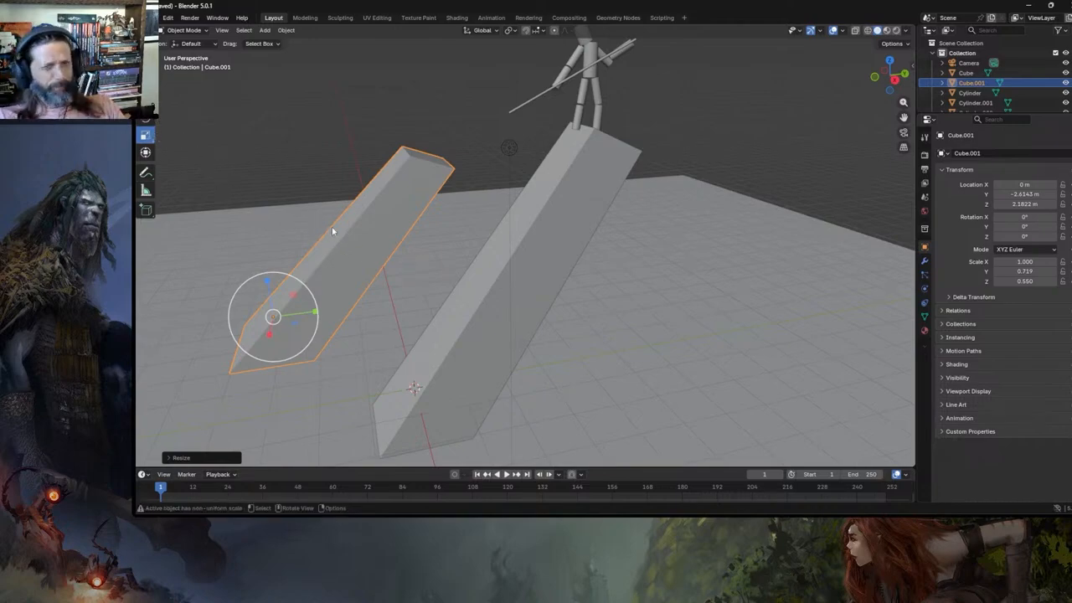
key("Tab")
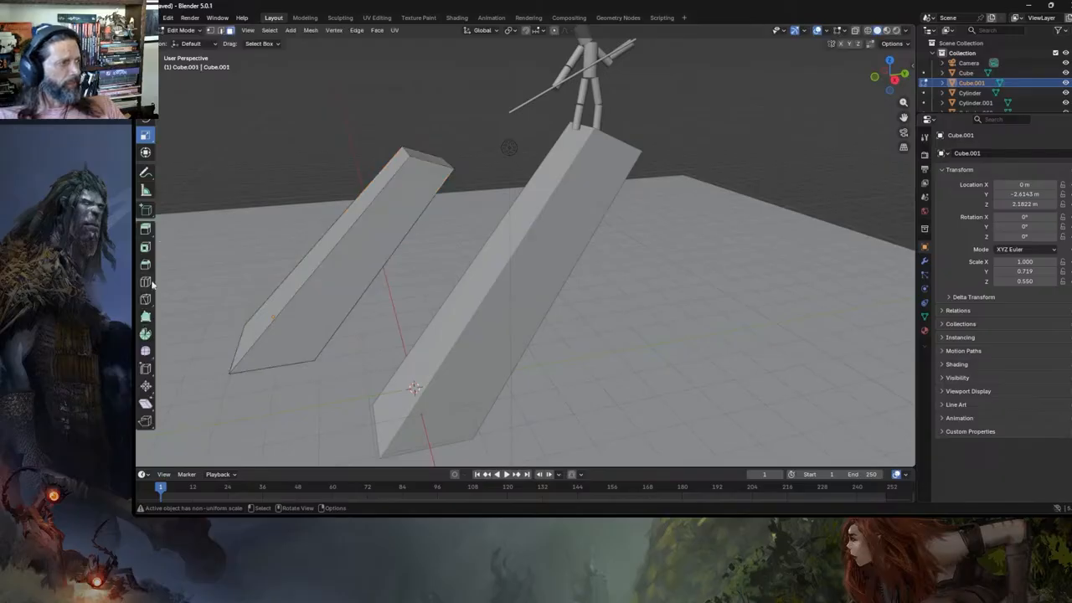
left_click(145, 282)
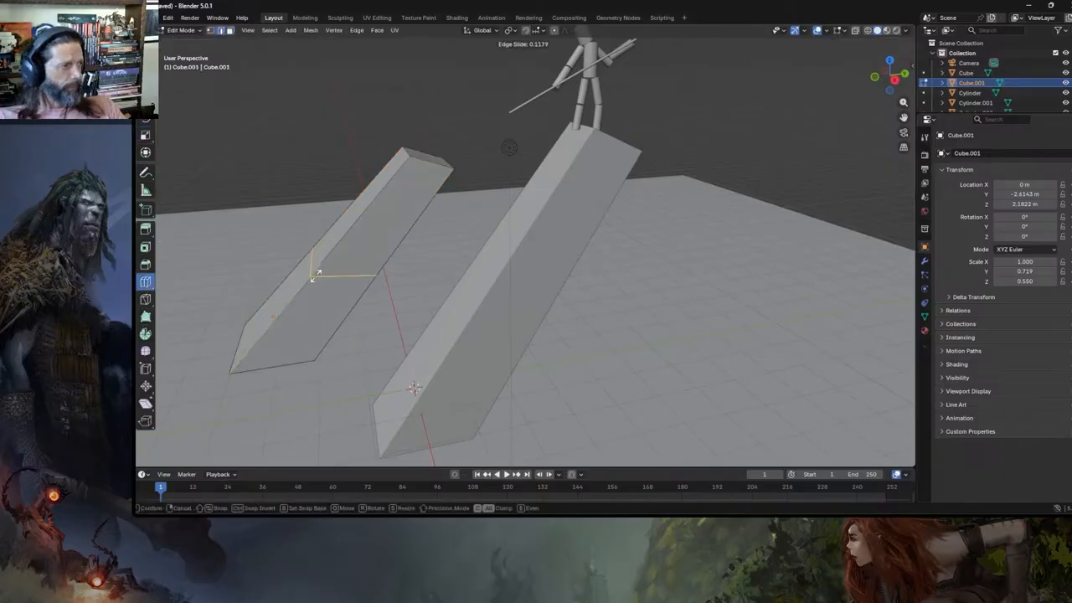
left_click(281, 302)
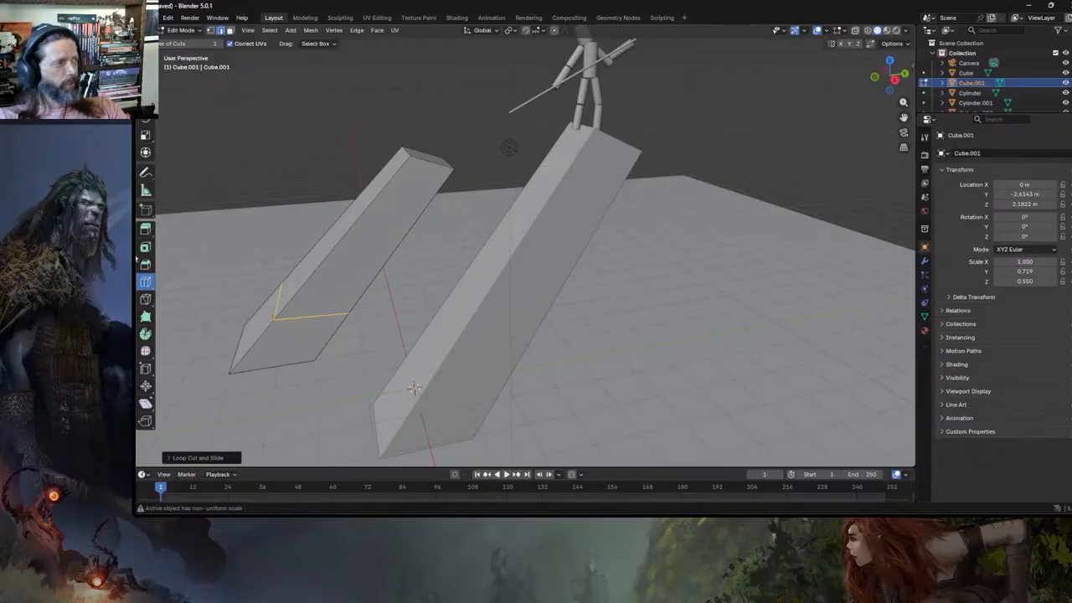
- Move the loop cut's upper edge up and slightly outward so the block bends near its lower end
left_click(145, 100)
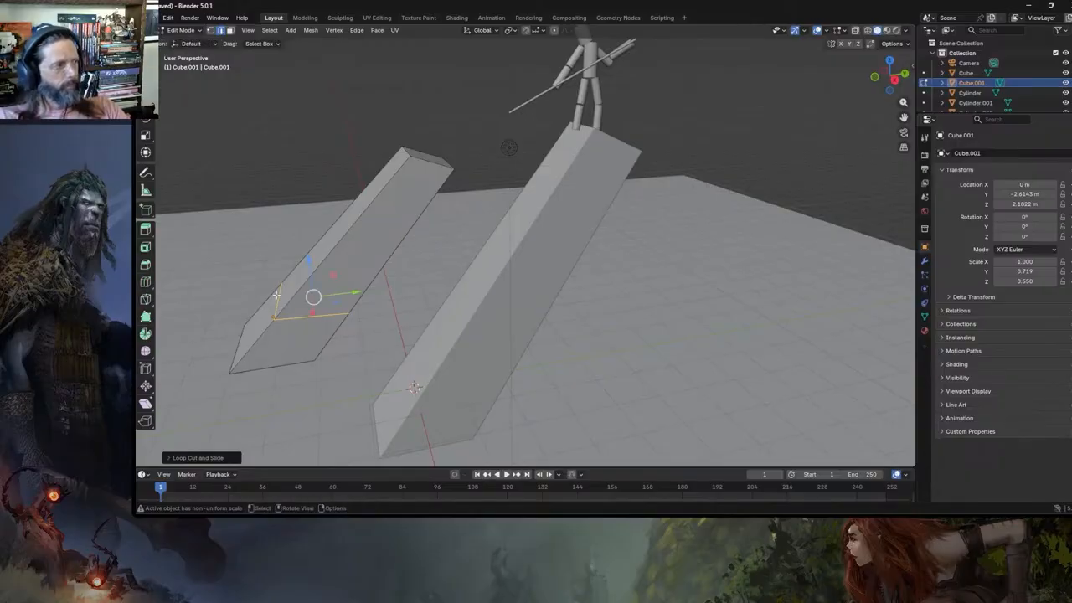
left_click(277, 295)
left_click_drag(274, 268, 263, 242)
mouse_move(313, 269)
left_mouse_down()
mouse_move(293, 270)
mouse_move(305, 271)
left_mouse_up()
middle_click_drag(306, 270, 348, 322)
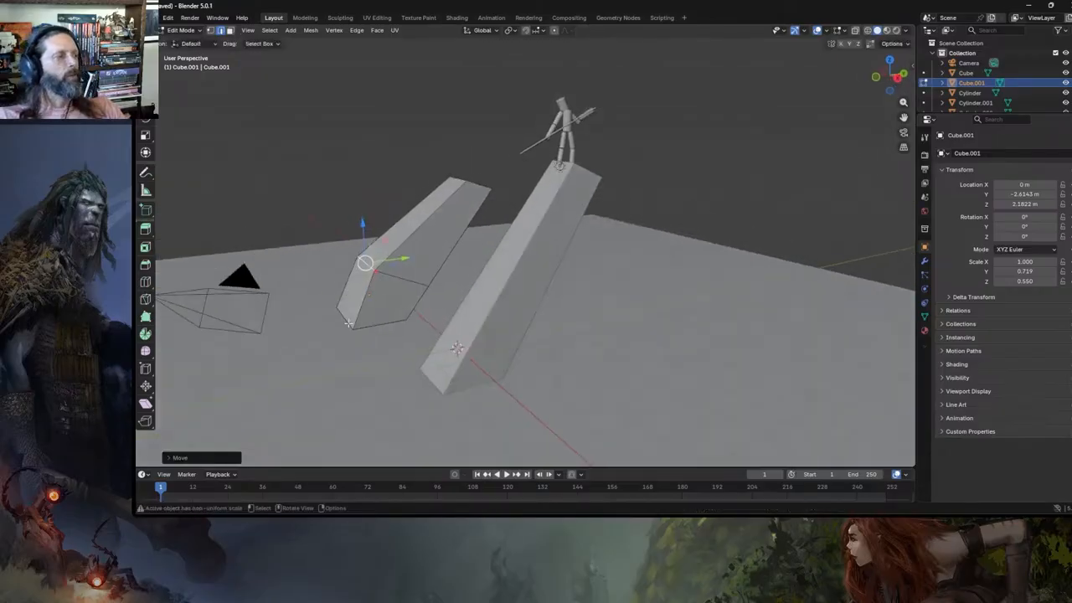
- Raise the upper edge of the block's lower end, and move the opposite bottom edge down and slightly back along Y
left_click(345, 317)
left_click_drag(344, 287, 350, 272)
middle_click_drag(389, 326, 381, 281)
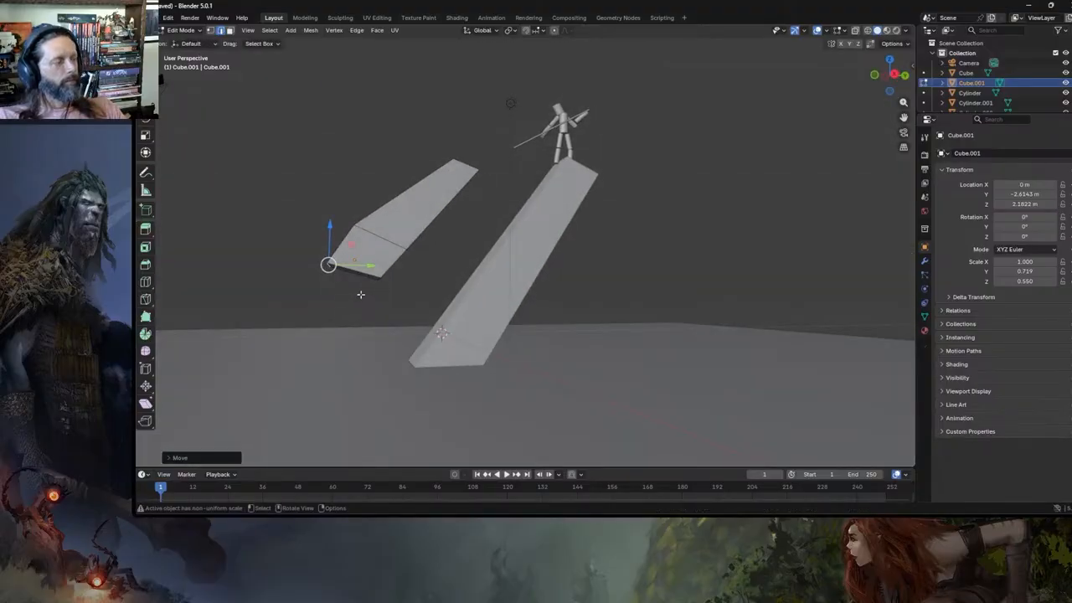
scroll(358, 296, "up", 2)
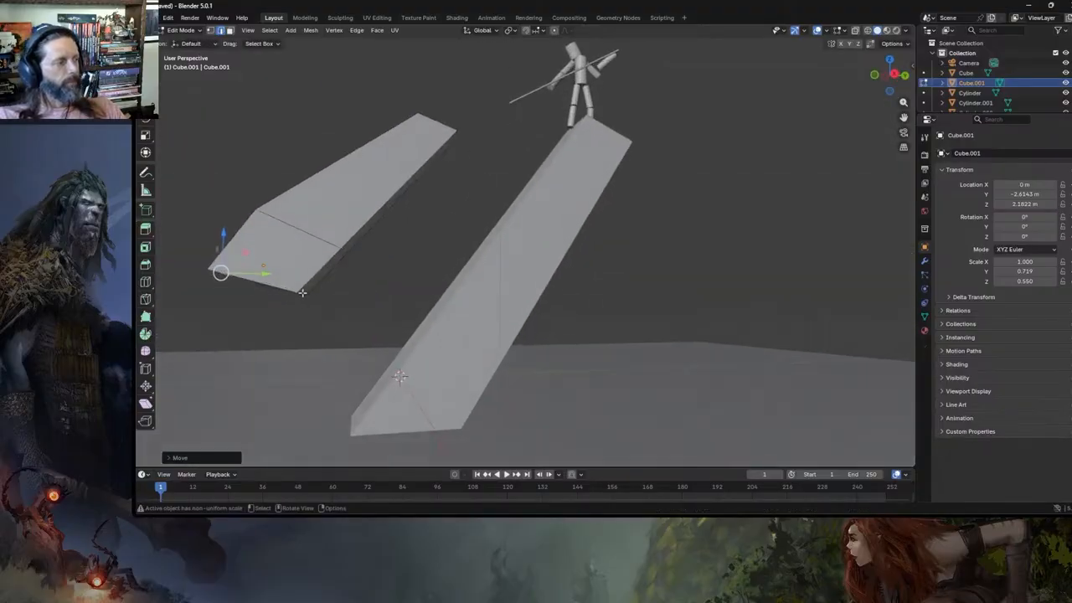
left_click(303, 292)
left_click_drag(304, 259, 304, 284)
mouse_move(342, 321)
left_mouse_down()
mouse_move(315, 319)
mouse_move(331, 321)
left_mouse_up()
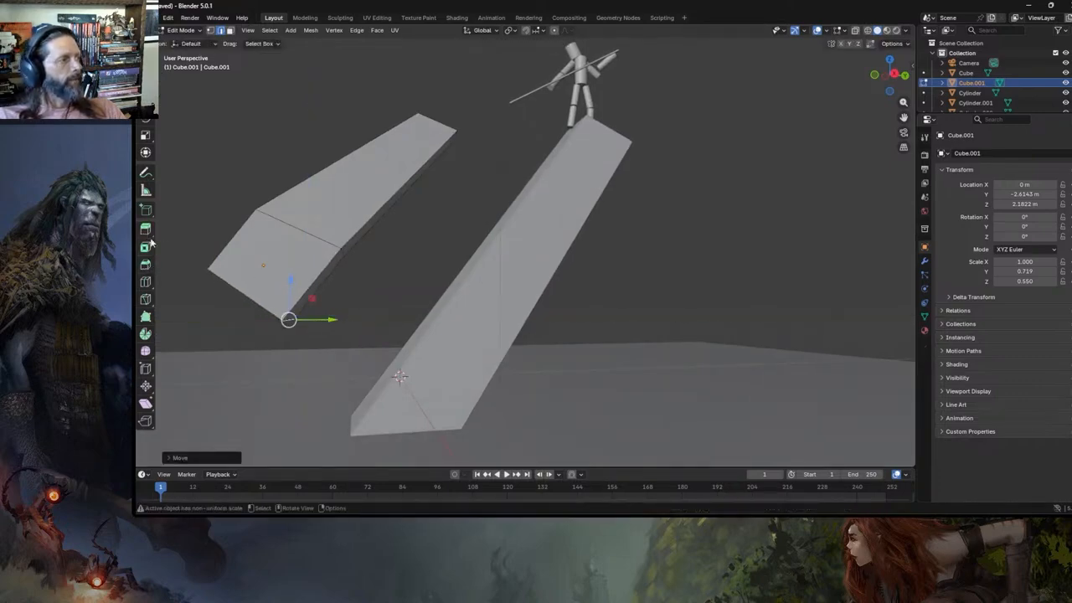
- Add a second loop cut across the middle of the bent block's short lower section
left_click(145, 282)
left_click_drag(277, 277, 315, 303)
middle_click_drag(316, 303, 339, 302)
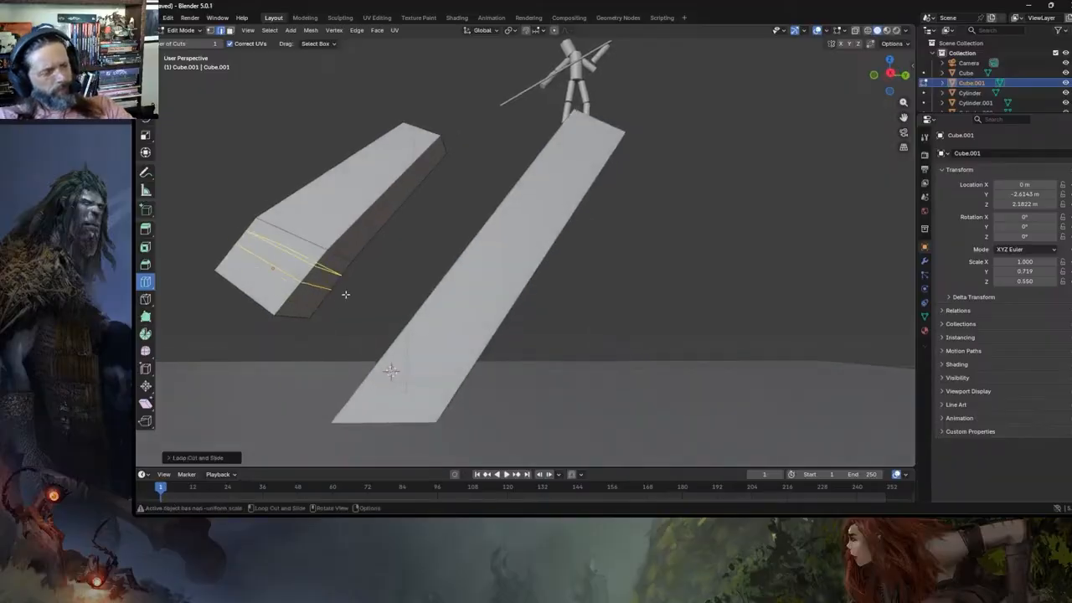
key("w")
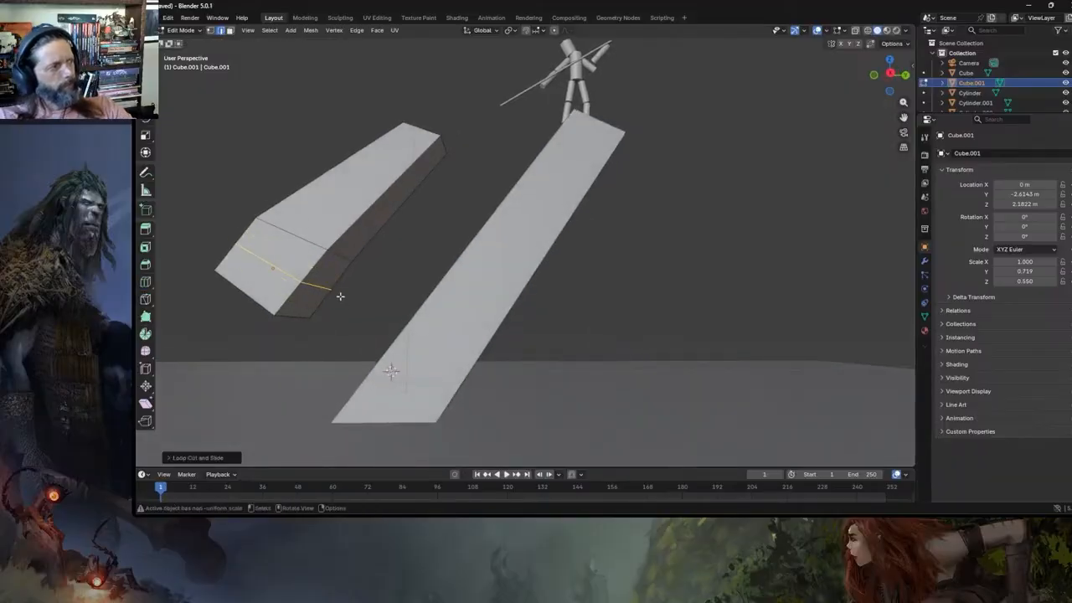
- Pull the second loop's underside edge outward along Y and down to bulge the lower section
left_click(331, 291)
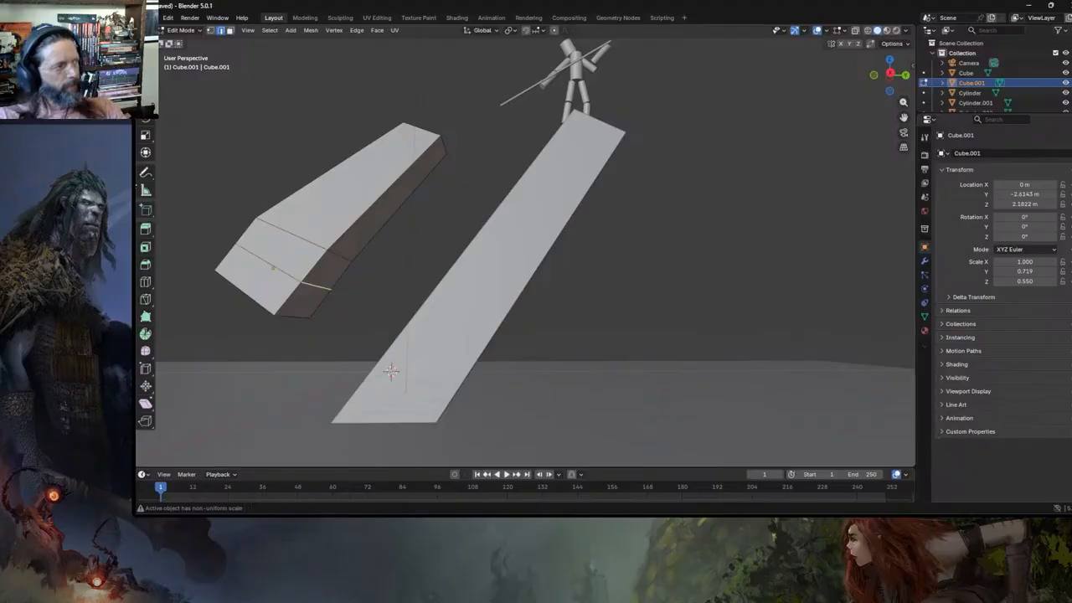
left_click(145, 99)
middle_click_drag(337, 273, 368, 283)
left_click_drag(358, 293, 370, 293)
left_click_drag(333, 254, 333, 268)
left_click_drag(370, 306, 374, 305)
middle_click_drag(408, 293, 431, 282)
key("Tab")
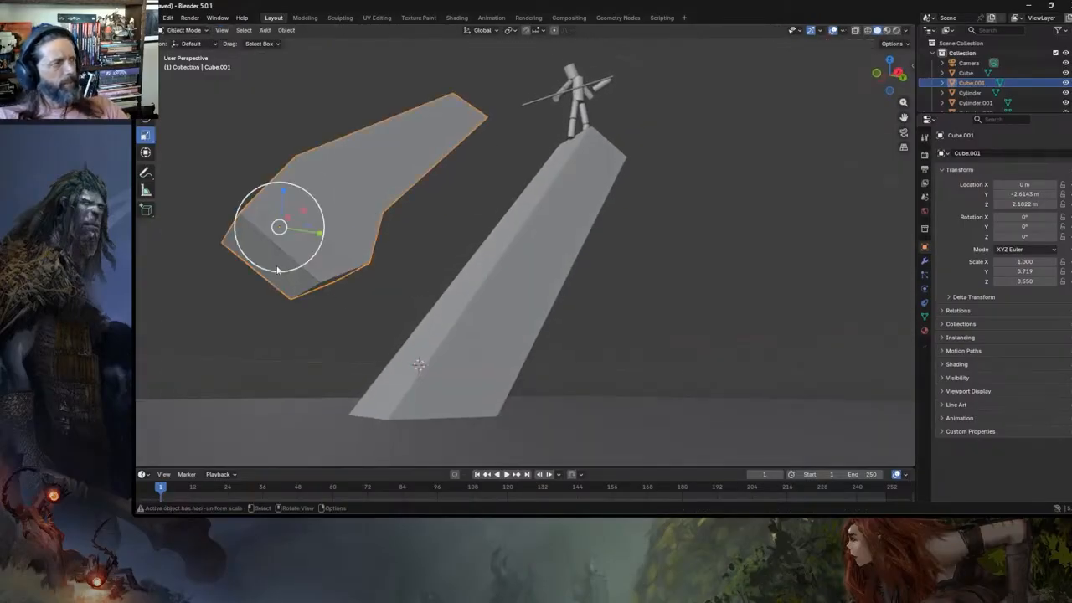
- Select the bent block's lower end face and move it outward along Y and down to lengthen that end
key("Tab")
key("3")
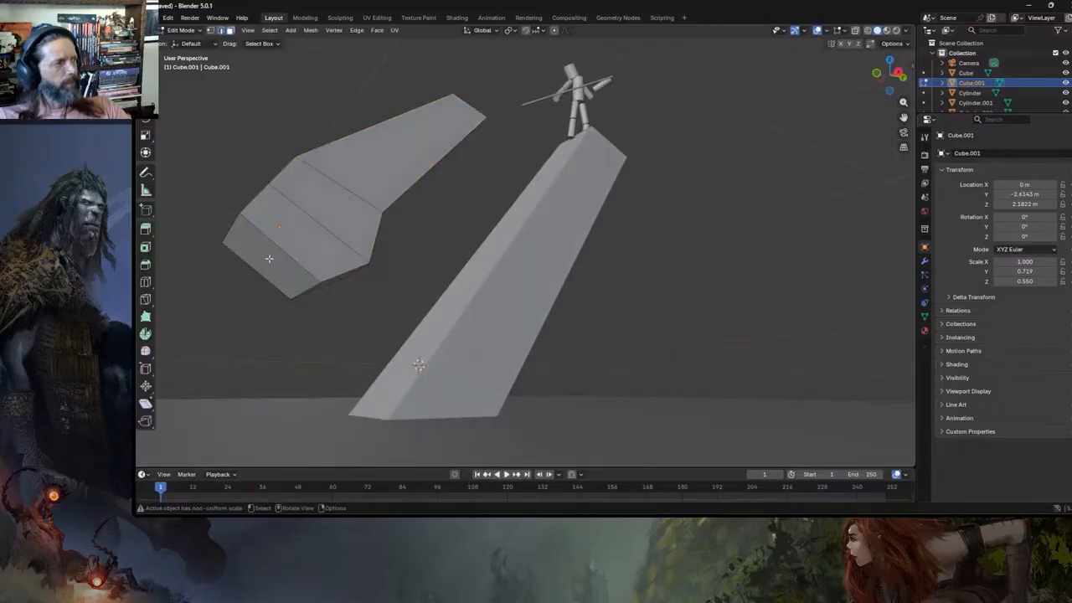
left_click(272, 259)
middle_click_drag(295, 251, 270, 309)
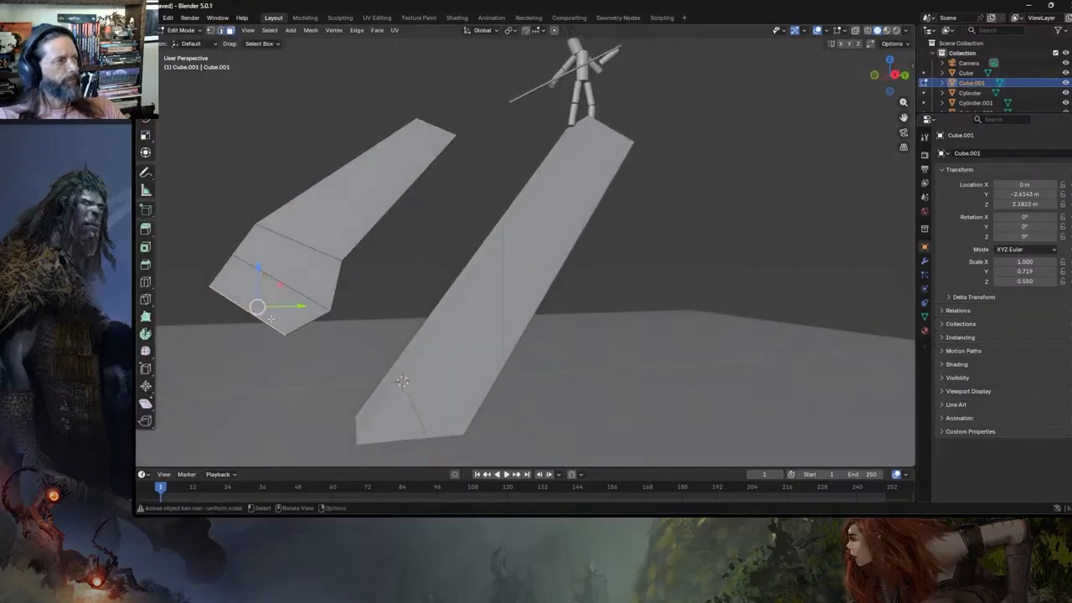
left_click_drag(300, 304, 269, 304)
left_click_drag(231, 268, 235, 301)
middle_click_drag(236, 301, 376, 303)
key("Tab")
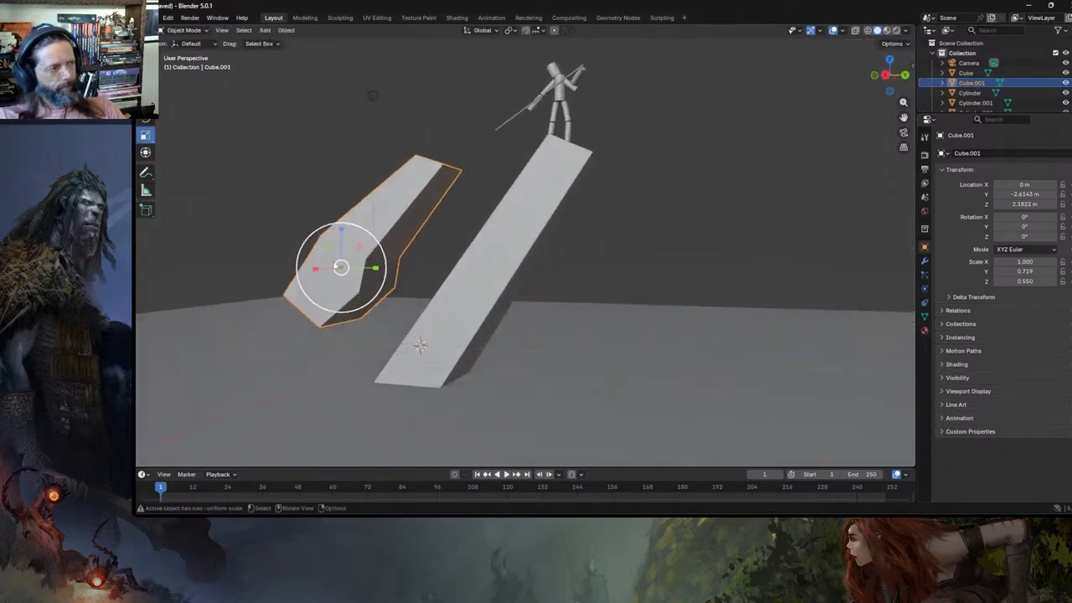
- Switch the viewport to rendered shading and check the lighting and shadows on the blocked-out scene from several angles
scroll(339, 266, "up", 1)
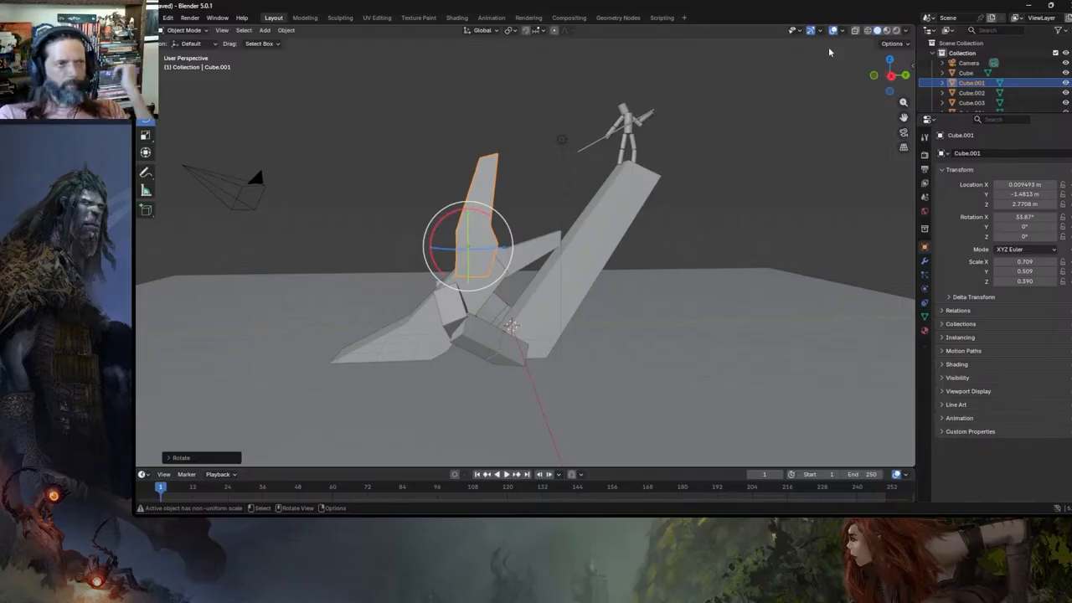
left_click(897, 31)
middle_click_drag(698, 220, 577, 250)
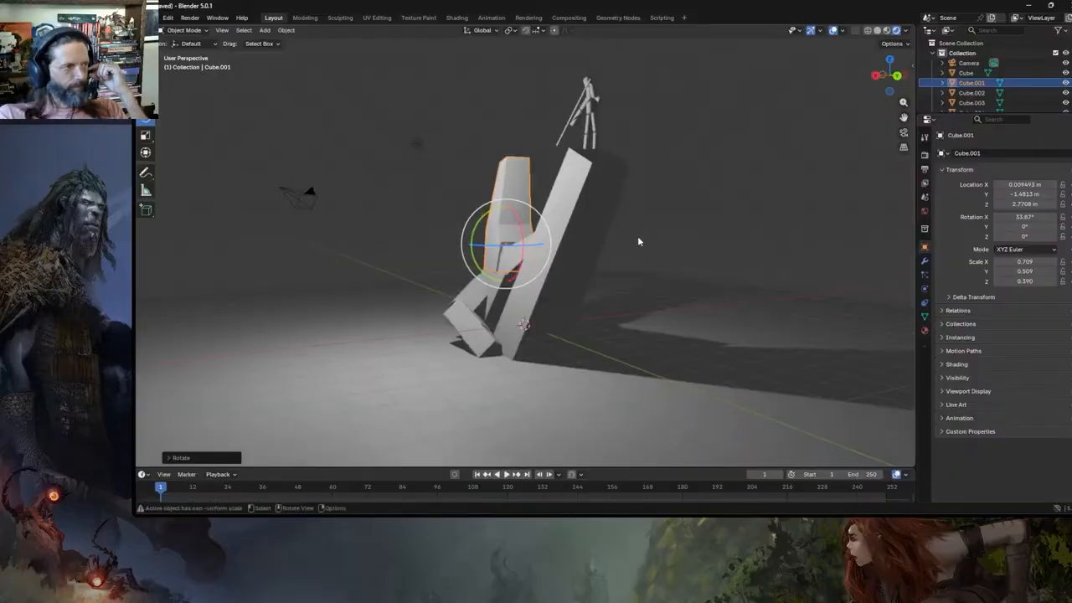
middle_click_drag(535, 257, 578, 287)
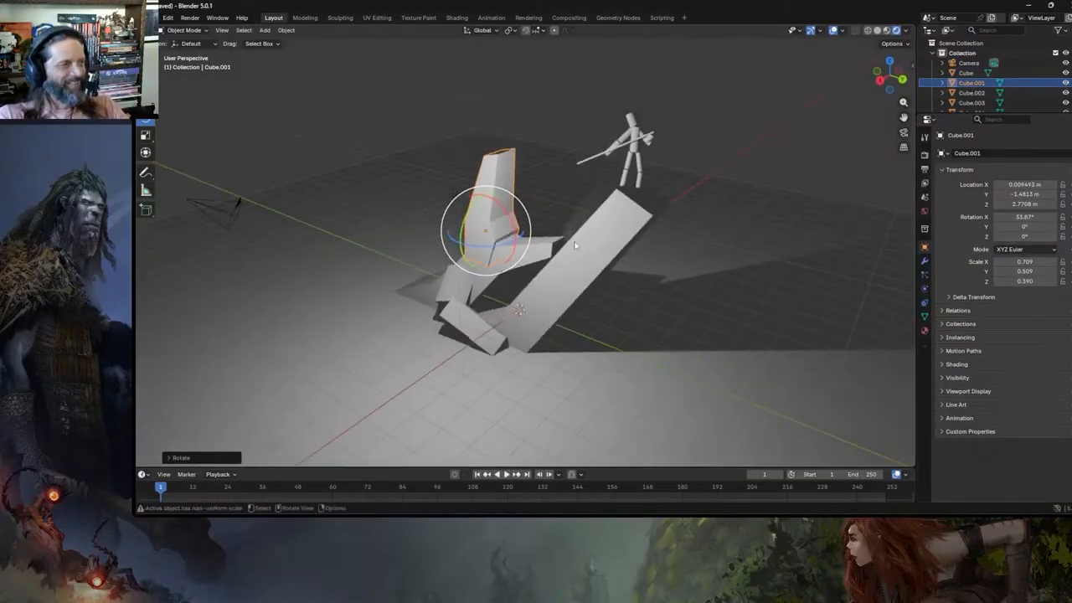
scroll(556, 173, "up", 2)
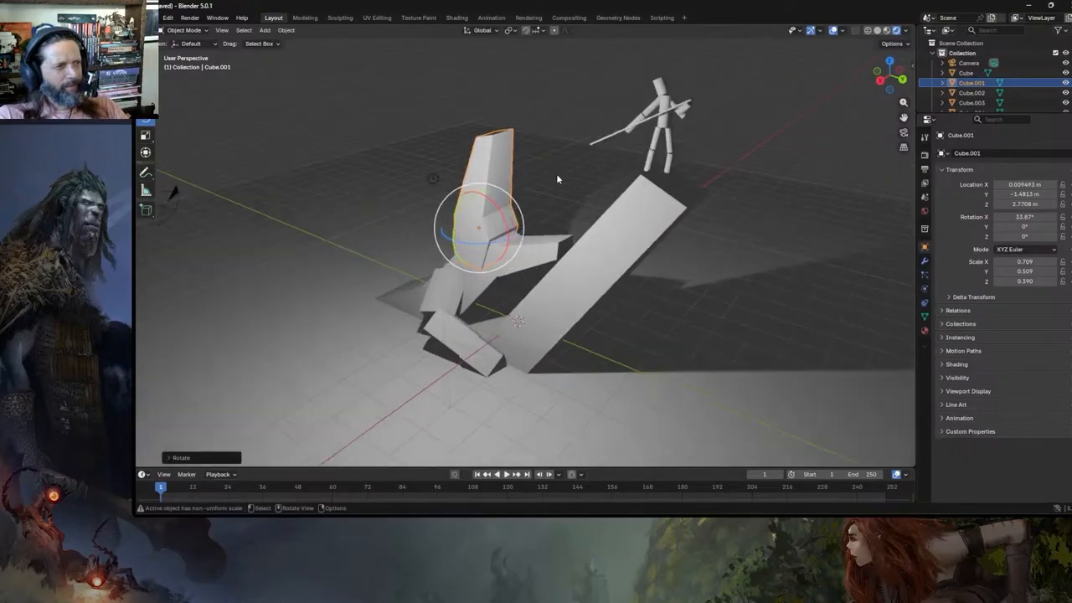
middle_click_drag(567, 222, 563, 259)
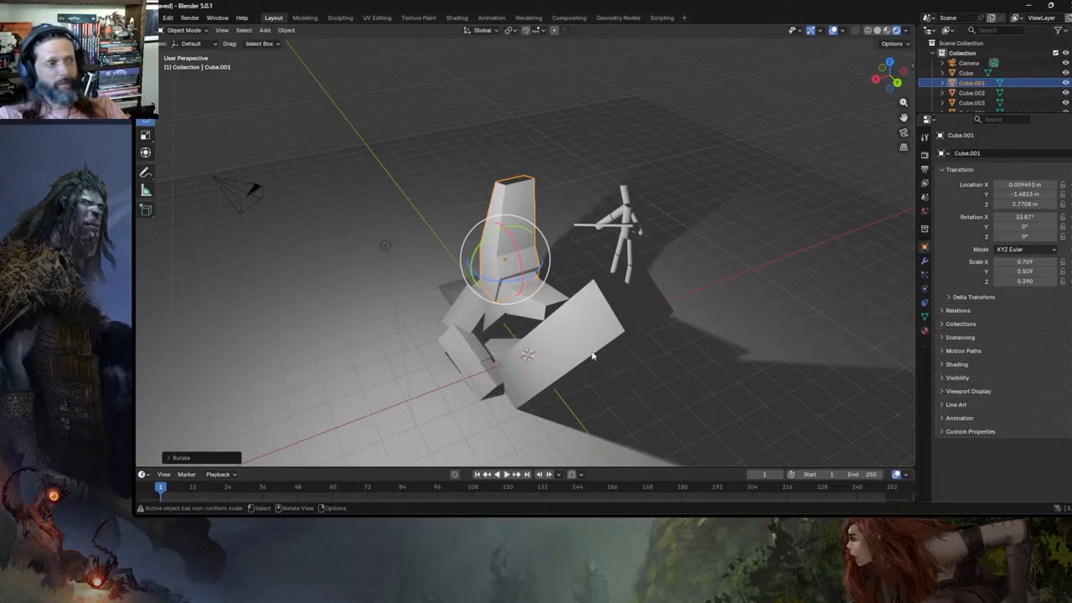
middle_click_drag(576, 293, 619, 293)
- Add a Sun light and raise it to about Z 14.8 m above the scene
left_click(406, 281)
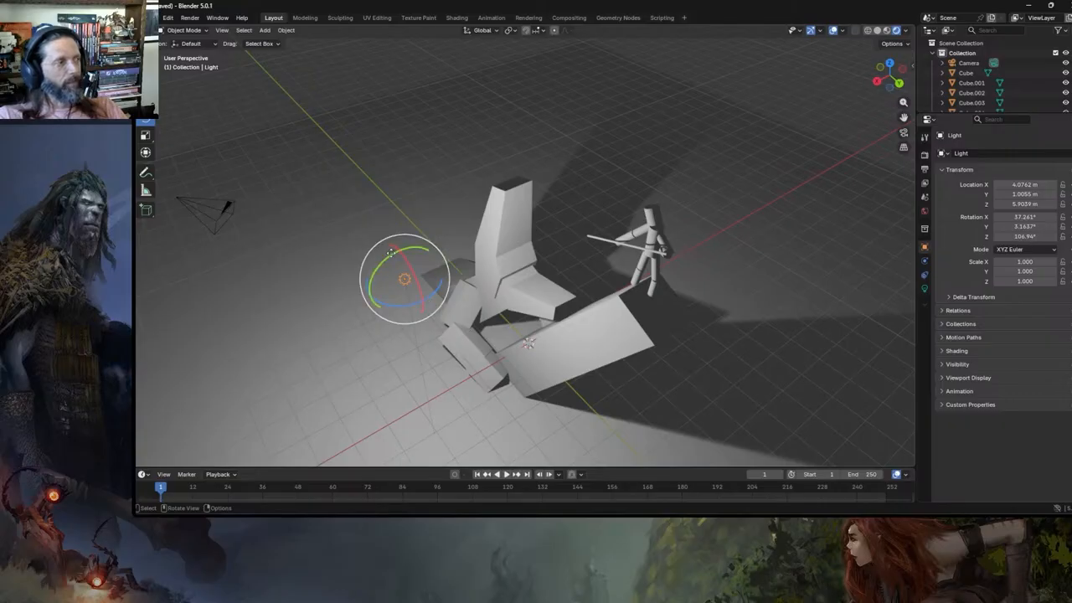
left_click(264, 30)
mouse_move(289, 173)
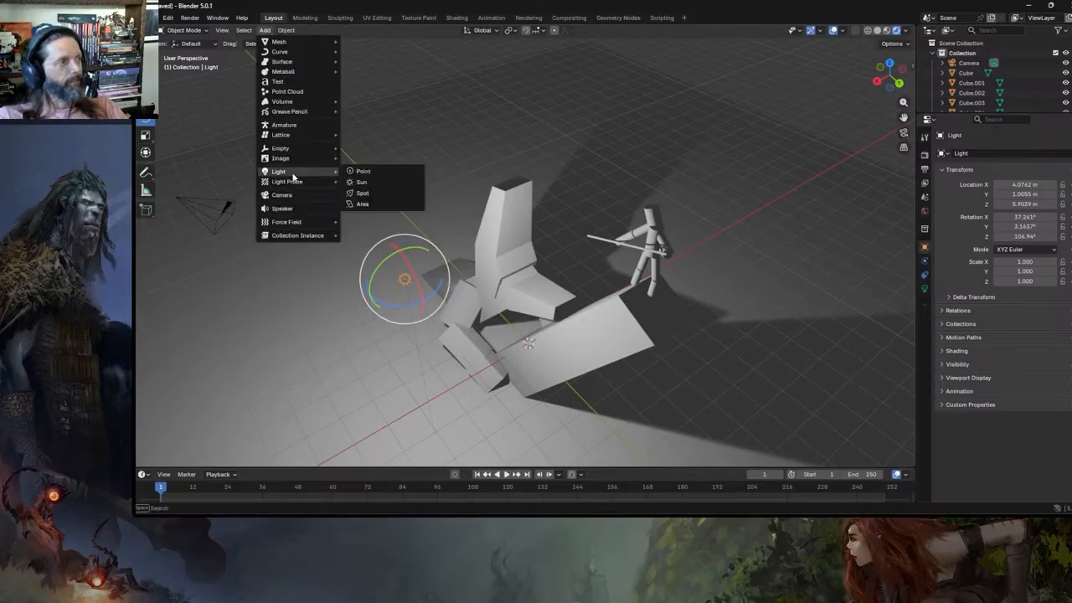
left_click(371, 183)
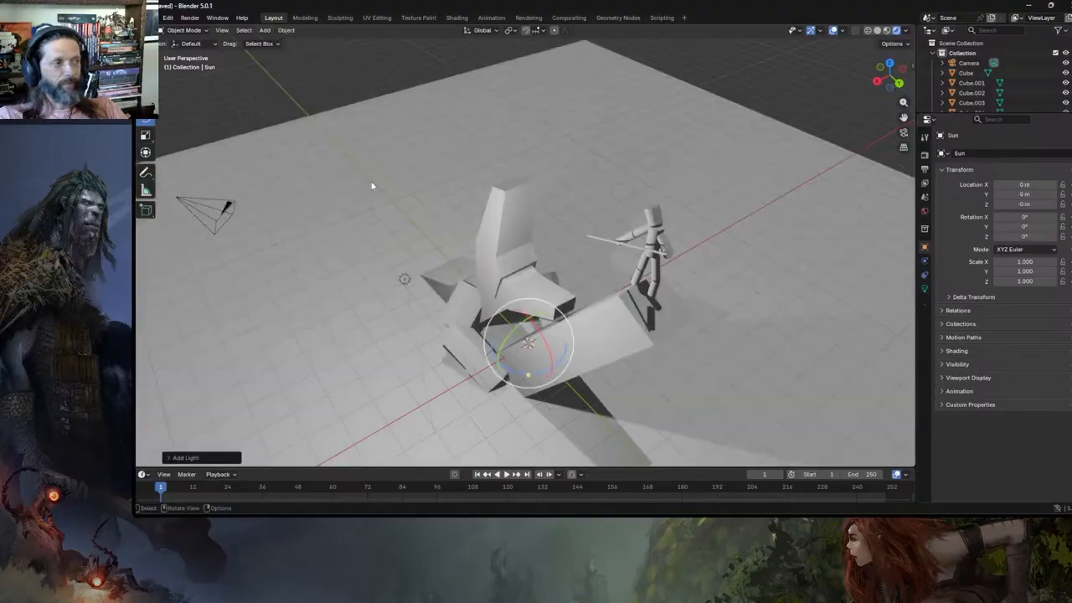
middle_click_drag(515, 201, 546, 190)
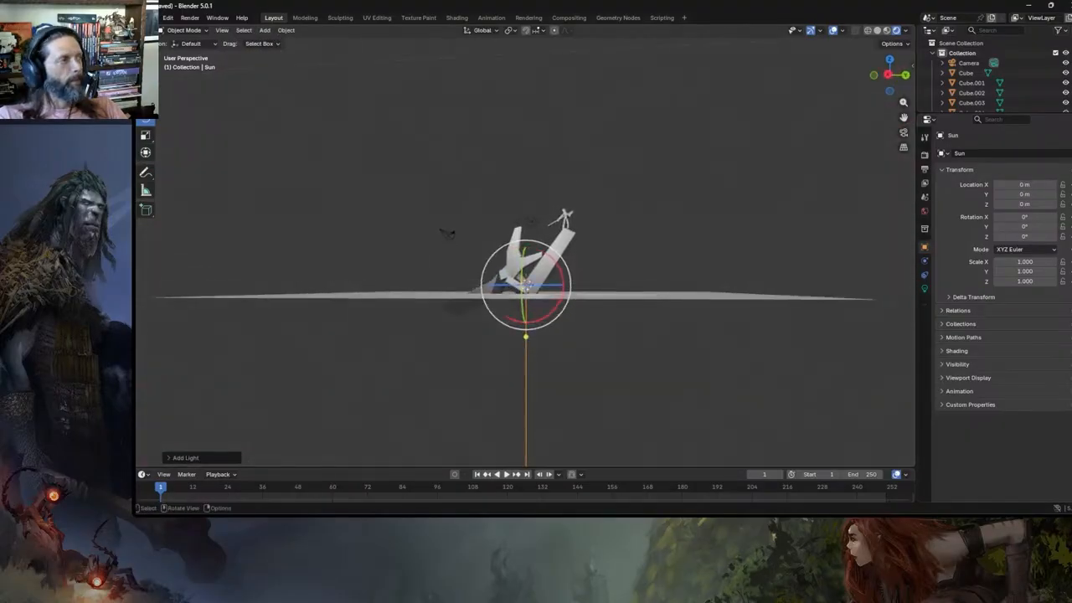
left_click_drag(527, 248, 525, 103)
- Rotate the Sun light to about X 41°, Y 35°, Z 27° so it casts long slanted shadows
middle_click_drag(556, 161, 469, 231)
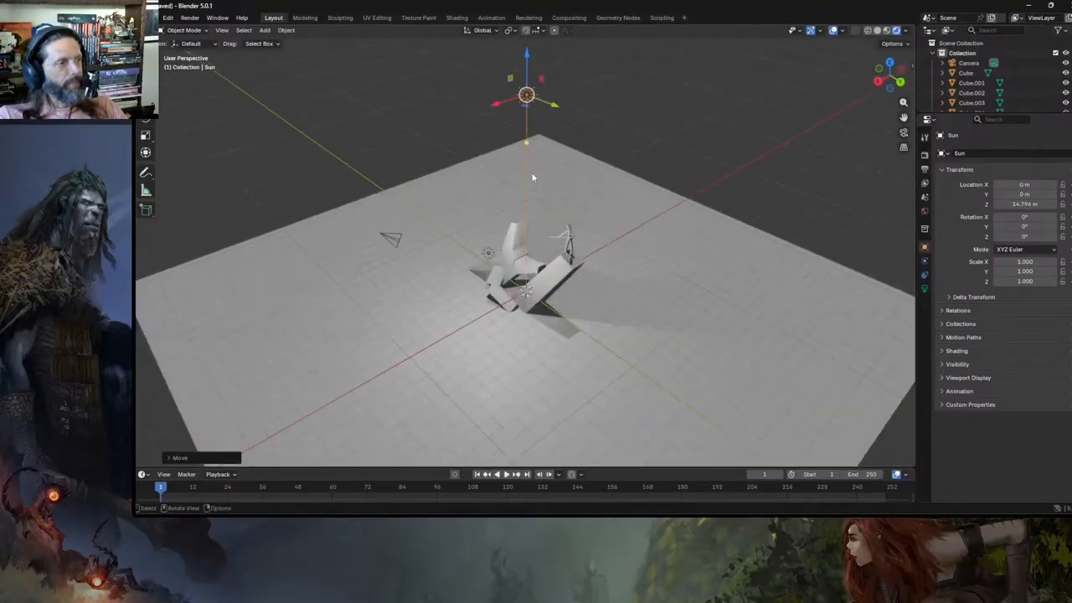
left_click_drag(546, 121, 638, 243)
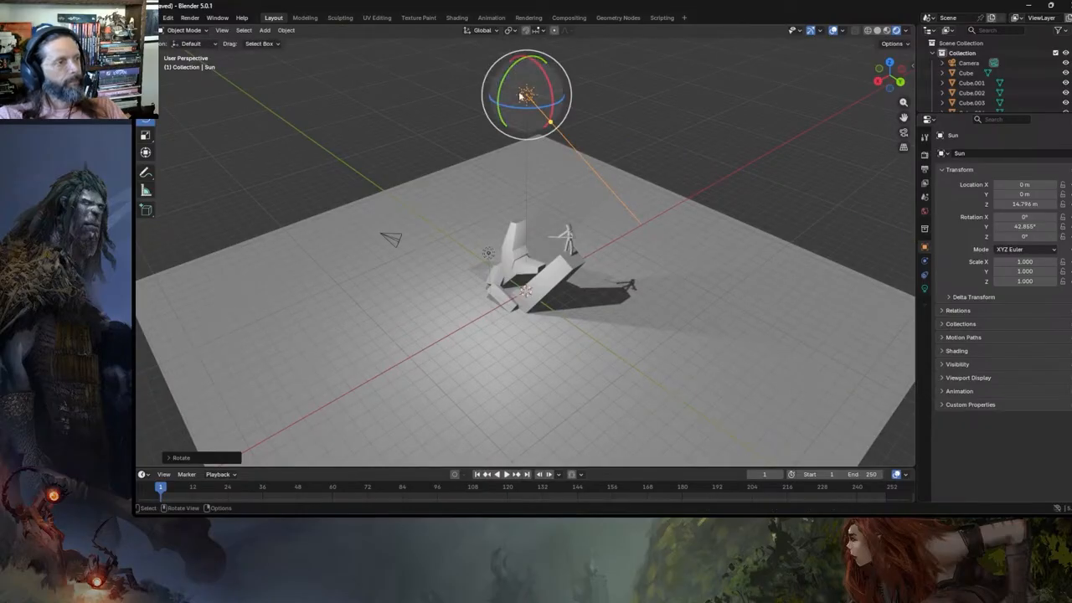
left_click_drag(544, 85, 554, 132)
scroll(548, 142, "up", 3)
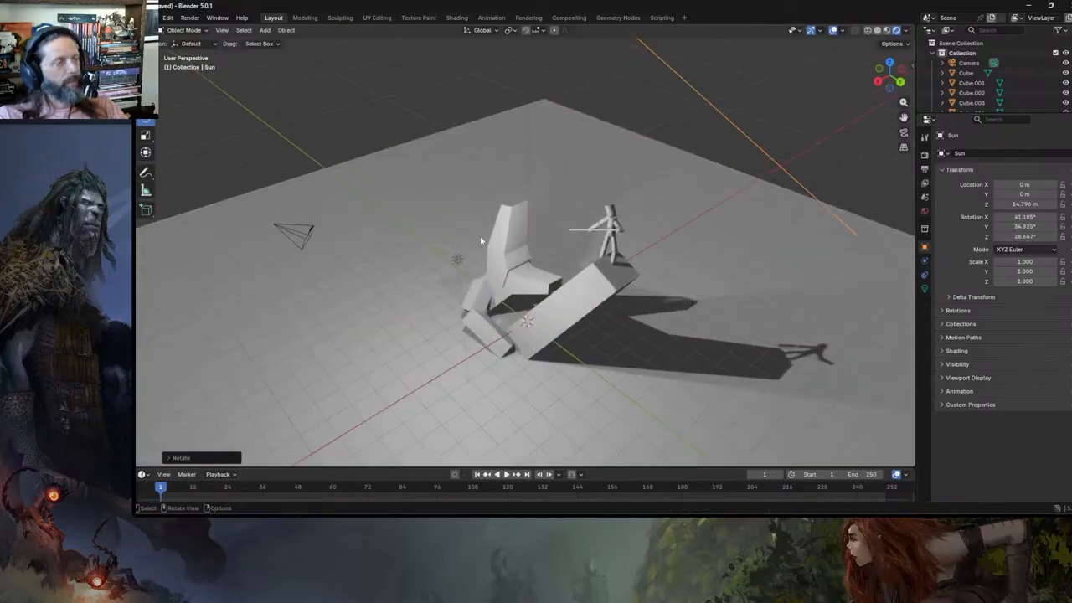
- Set the Sun light's strength to 0.5
left_click(925, 288)
left_click(1023, 240)
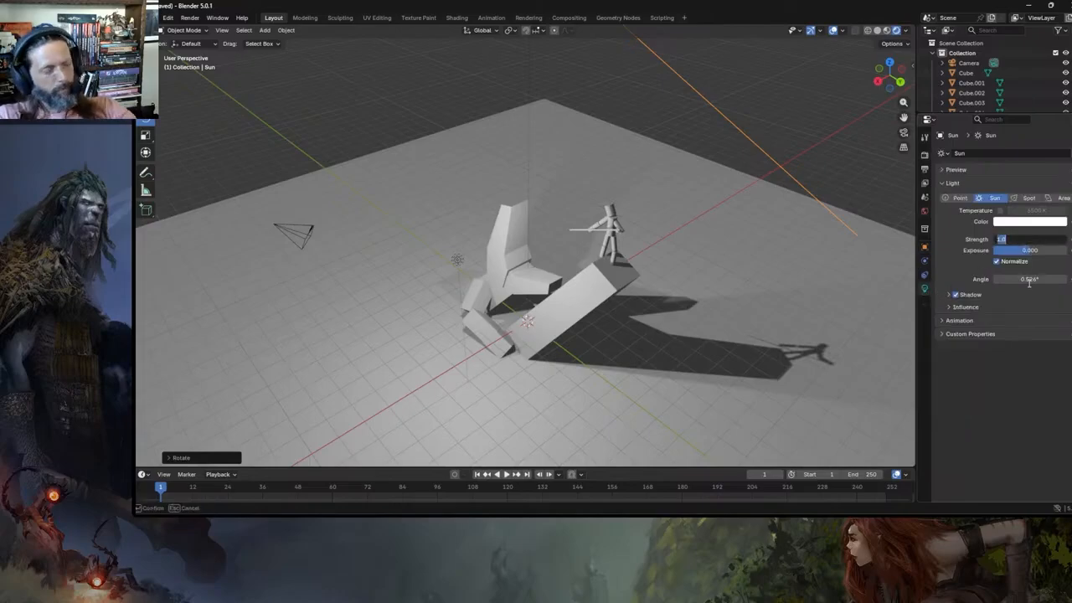
type("3")
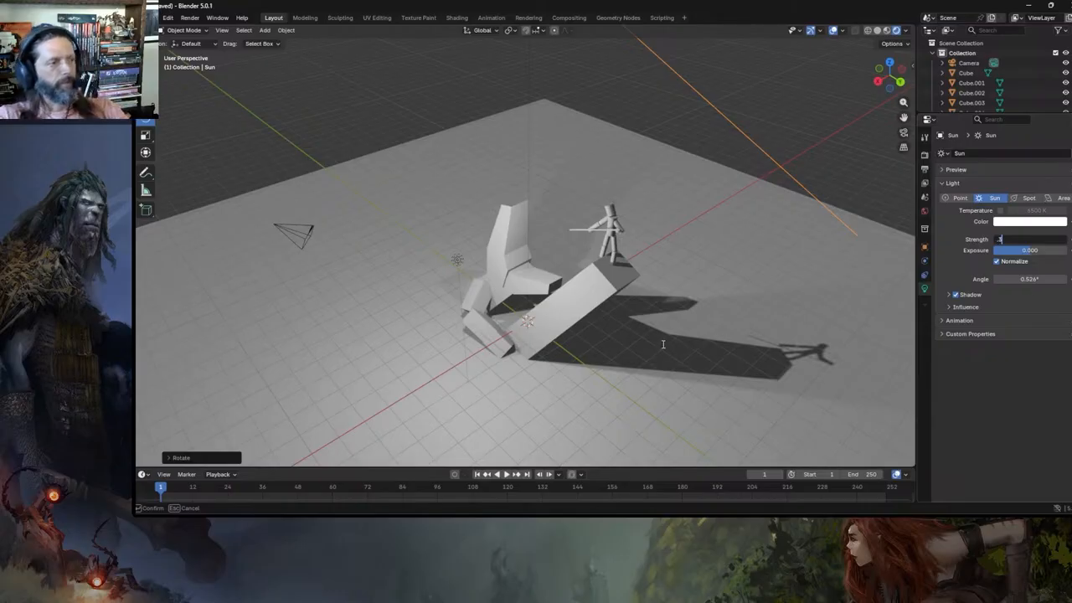
key("Tab")
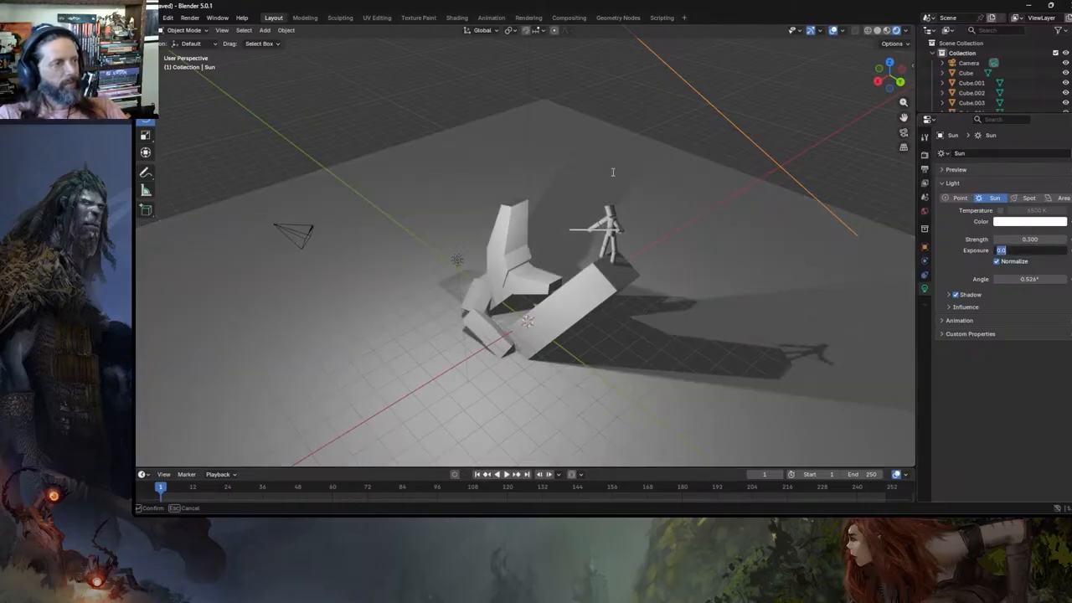
key("Return")
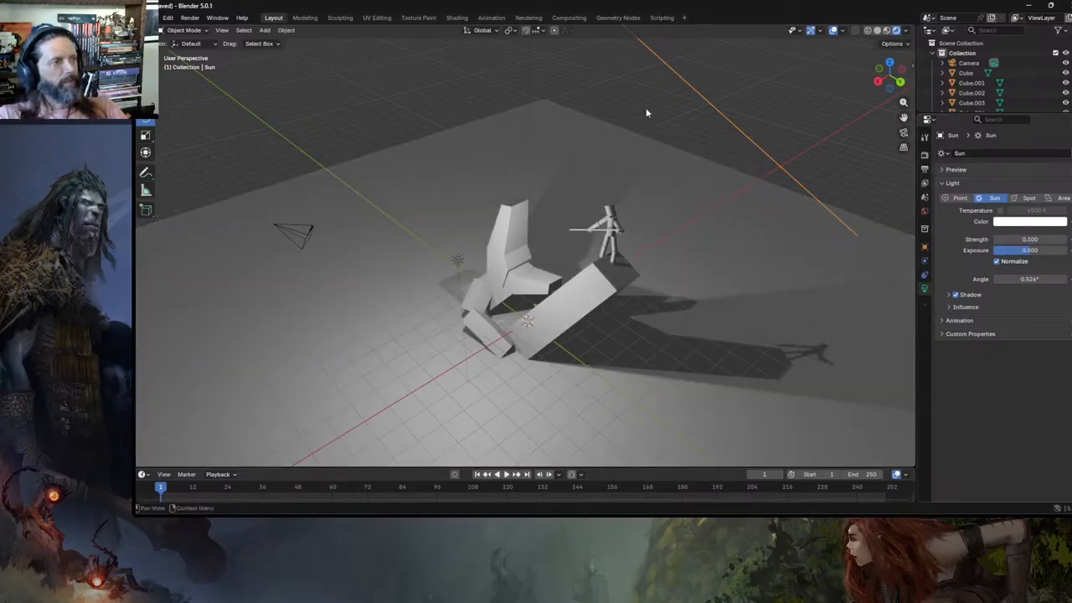
- Select the original point light and move it far away from the blocked-out figures
left_click(458, 260)
key("g")
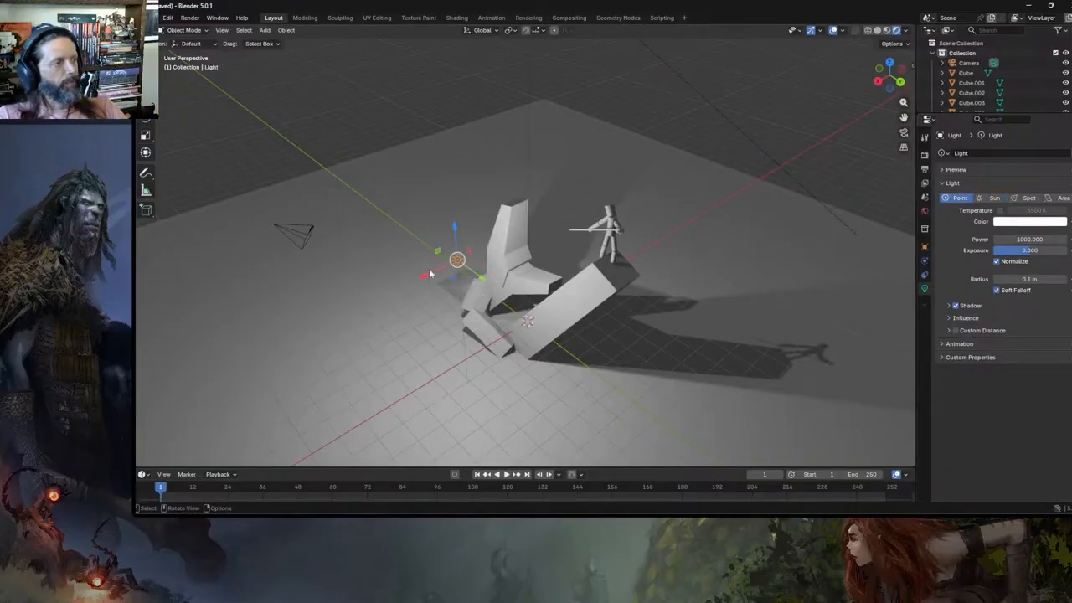
key("x")
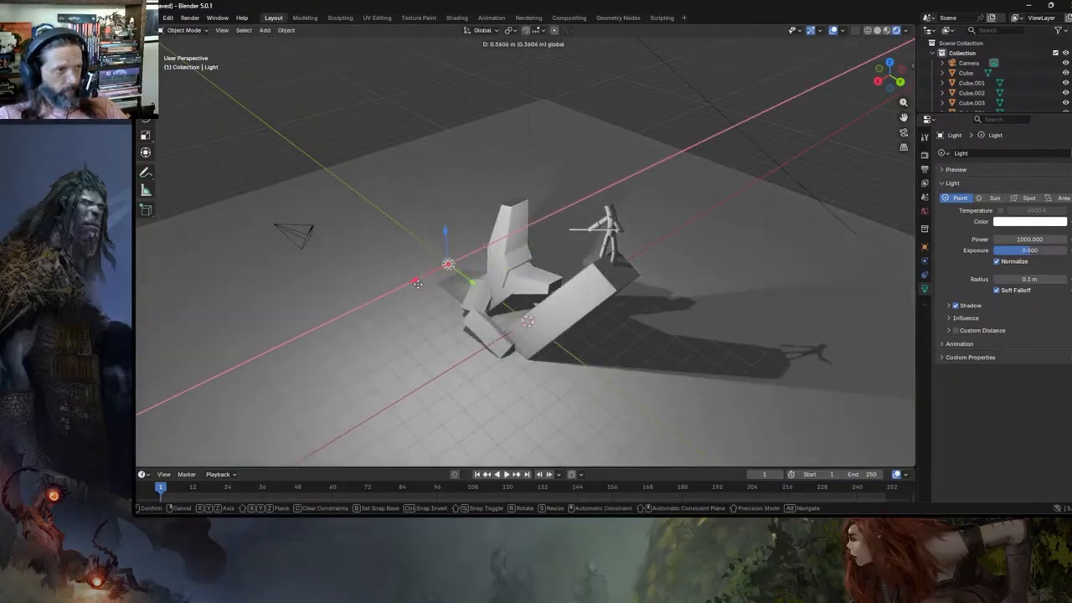
left_click(442, 299)
left_click_drag(449, 299, 147, 40)
middle_click_drag(591, 270, 628, 232)
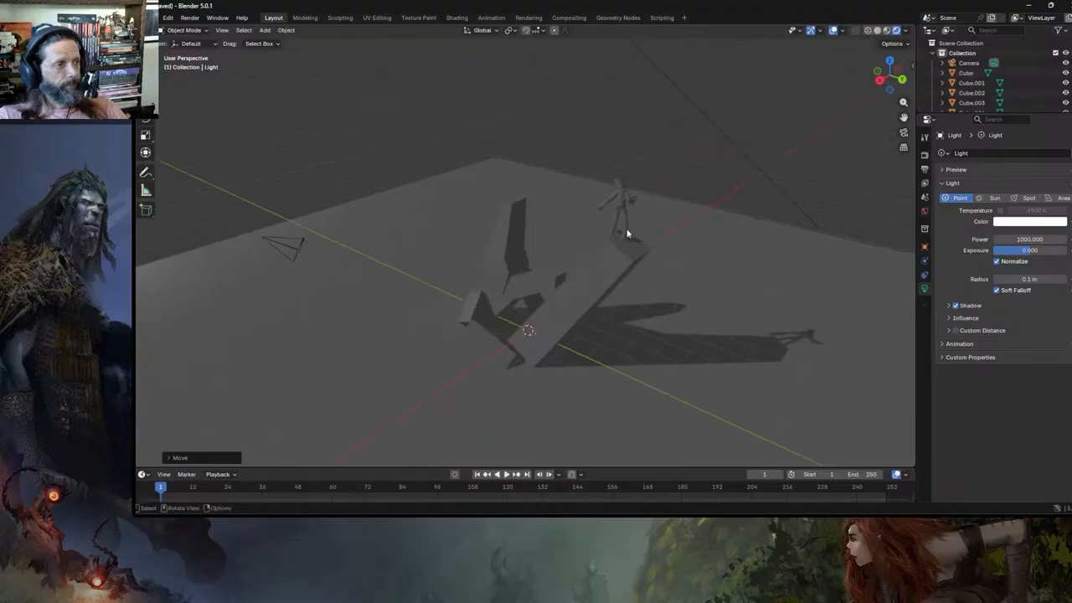
- Select the Sun light and set its strength to 1.060
scroll(629, 232, "up", 3)
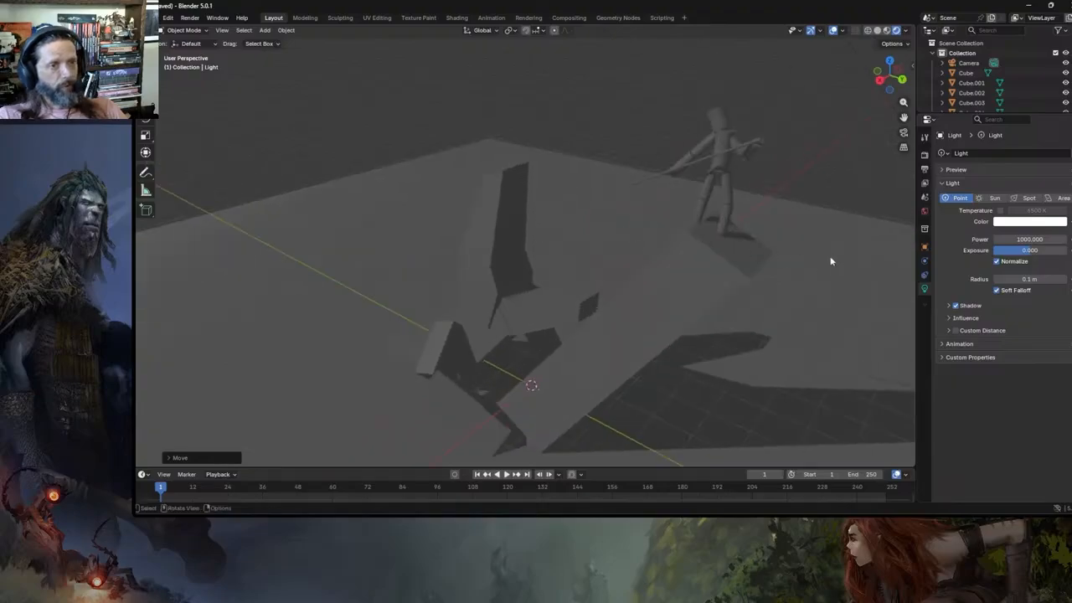
left_click(534, 95)
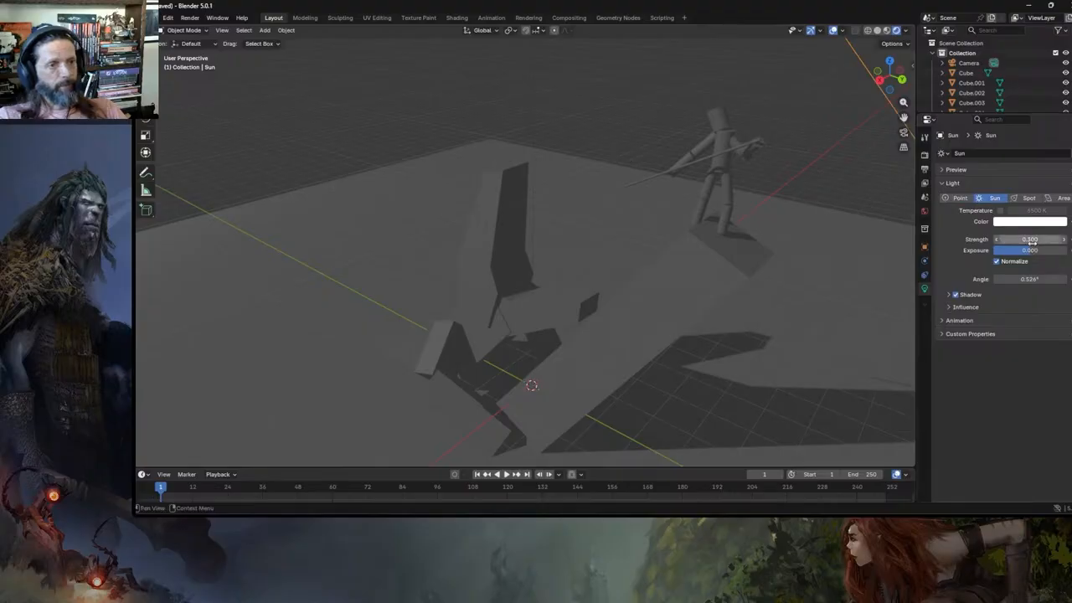
left_click_drag(1030, 239, 1070, 239)
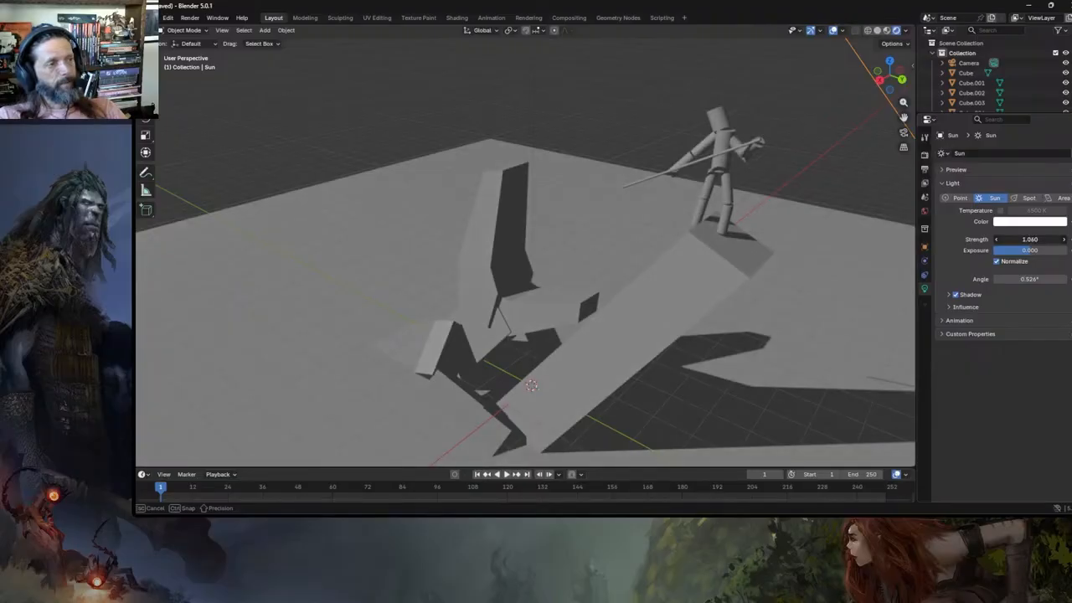
left_click_drag(1070, 240, 1063, 239)
scroll(373, 227, "down", 2)
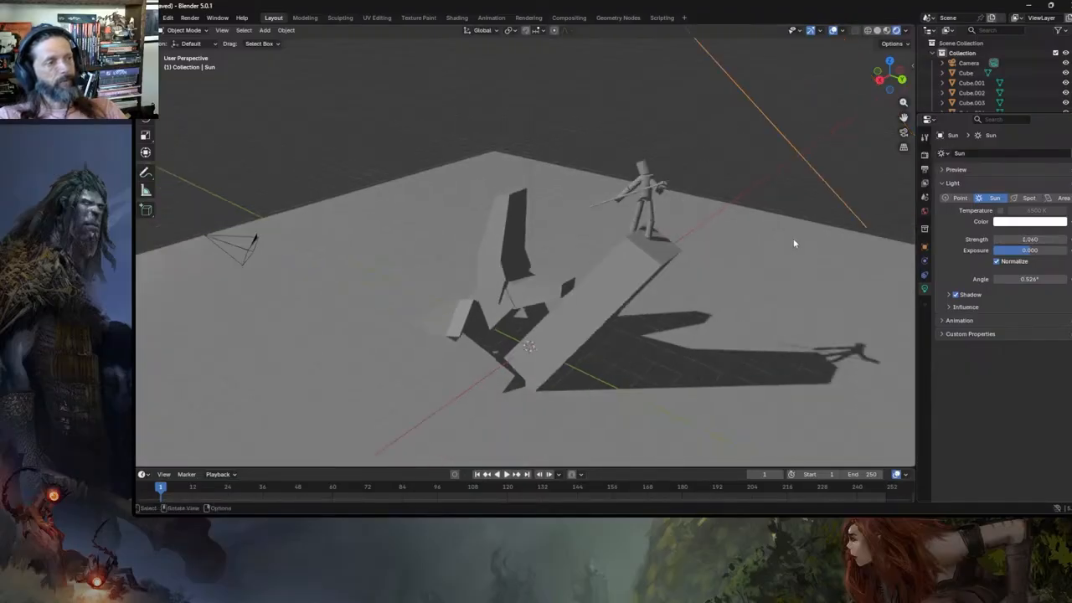
- Give the ground plane a new material with a dark green base color
left_click(340, 303)
left_click(924, 333)
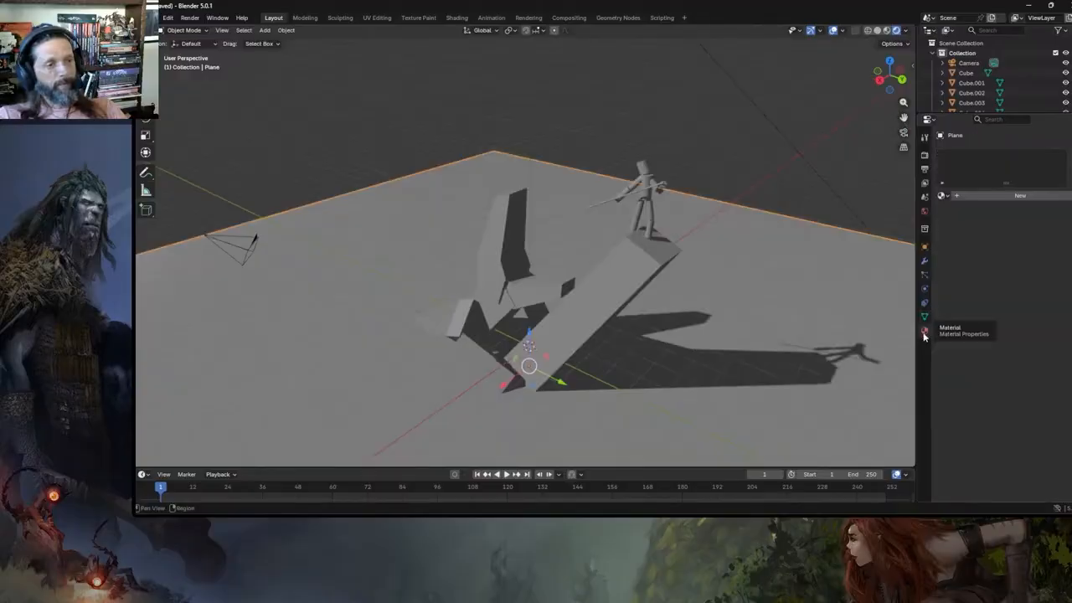
left_click(1009, 194)
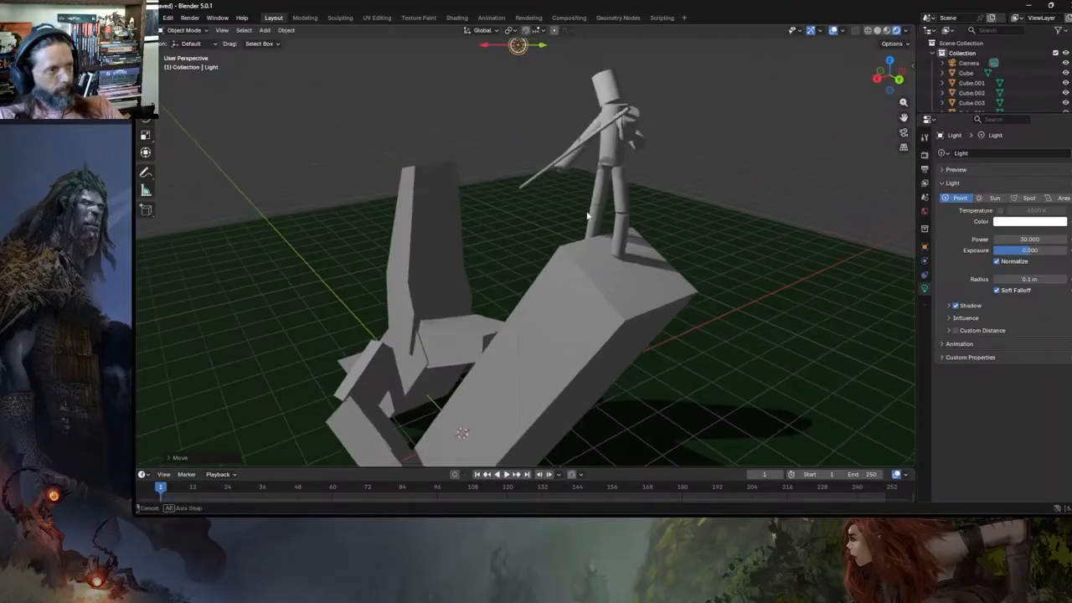
- Rotate the warrior's upper body, arms and spear together to change the tilt of the pose
middle_click_drag(587, 215, 572, 221)
left_click(540, 155)
left_click(146, 120)
left_click_drag(512, 140, 500, 165)
left_click(145, 102)
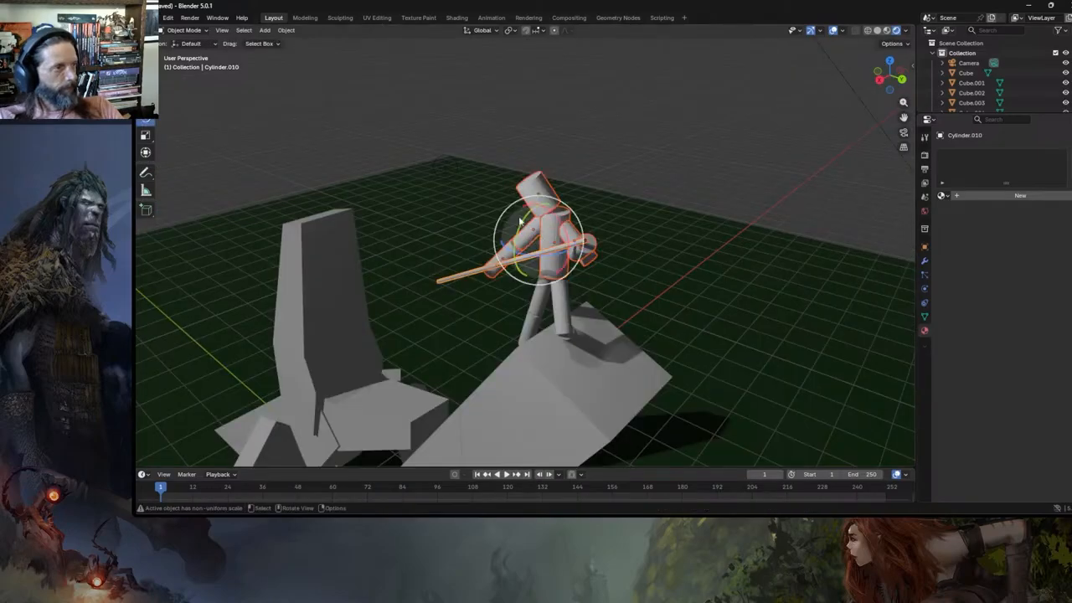
left_click_drag(517, 251, 520, 236)
- Move the rotated upper body, arms and spear so they line up with the warrior's legs
left_click(146, 103)
middle_click_drag(537, 261, 506, 263)
left_click_drag(477, 269, 500, 285)
- Examine the warrior, creature and tree from several low viewpoints to judge the pose, lighting and composition
middle_click_drag(500, 285, 644, 158)
scroll(644, 157, "down", 1)
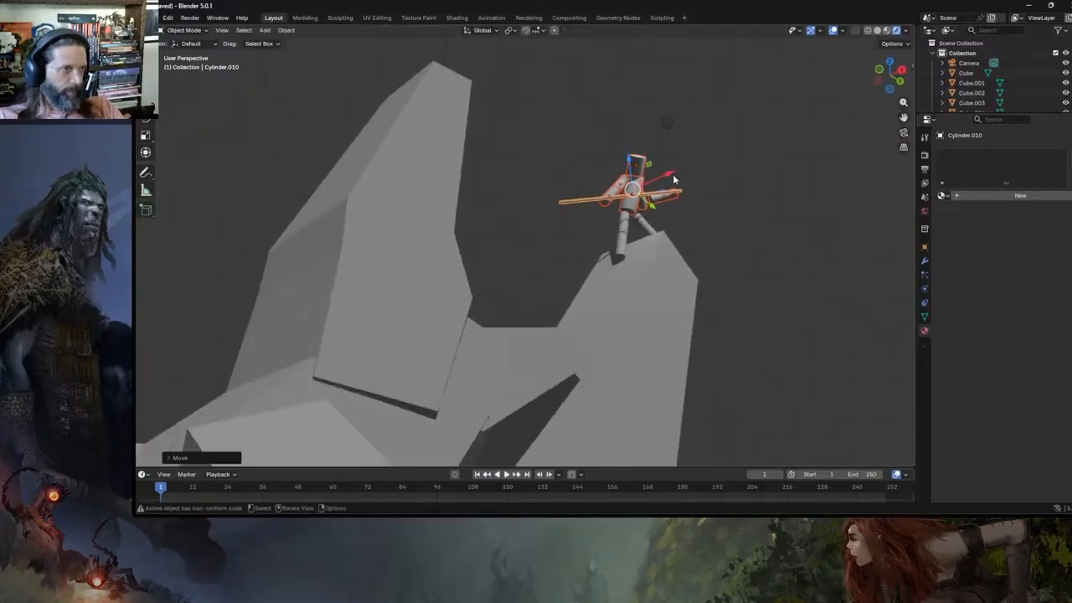
middle_click_drag(695, 193, 721, 242)
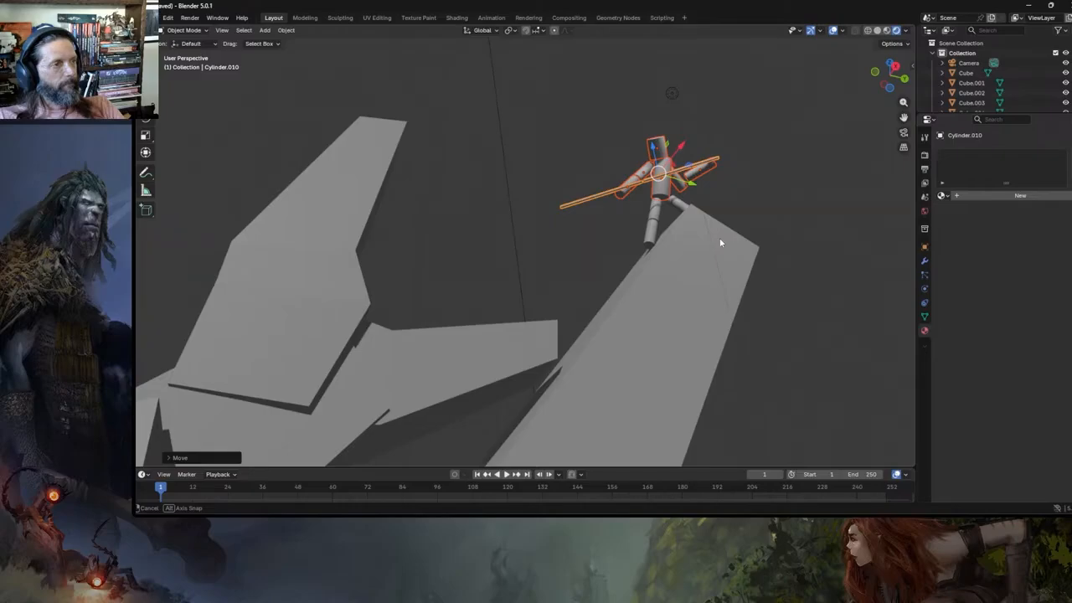
middle_click_drag(720, 242, 721, 242)
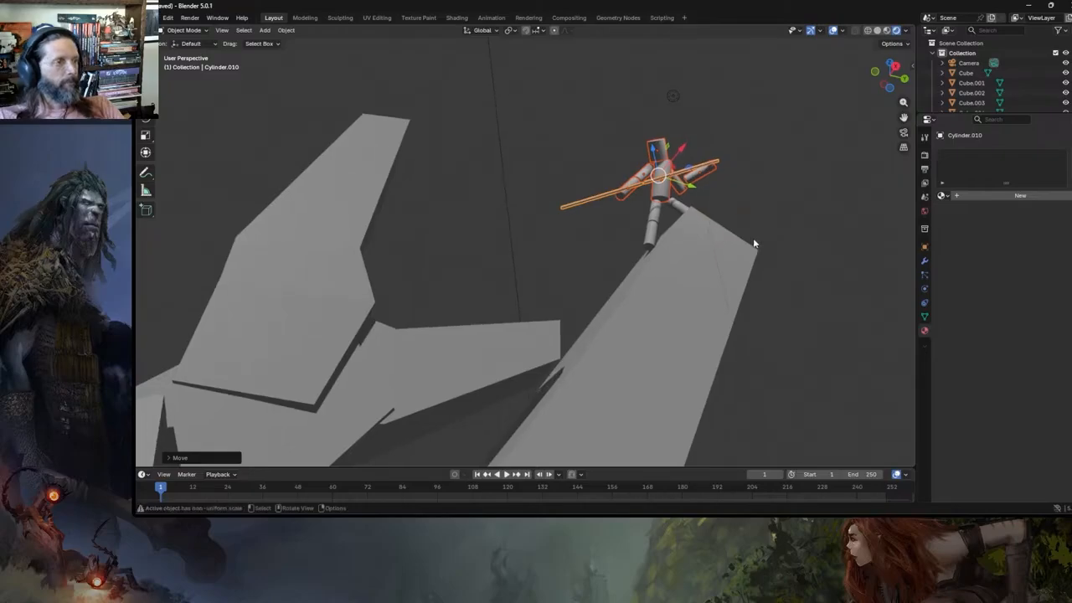
scroll(754, 244, "down", 1)
scroll(750, 242, "up", 1)
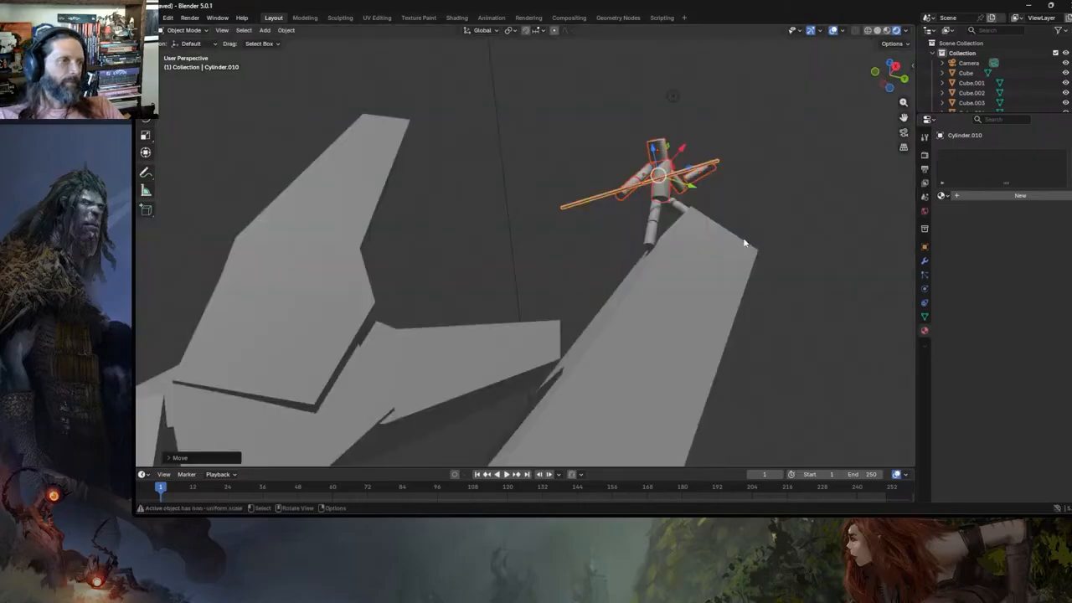
middle_click_drag(664, 258, 465, 298)
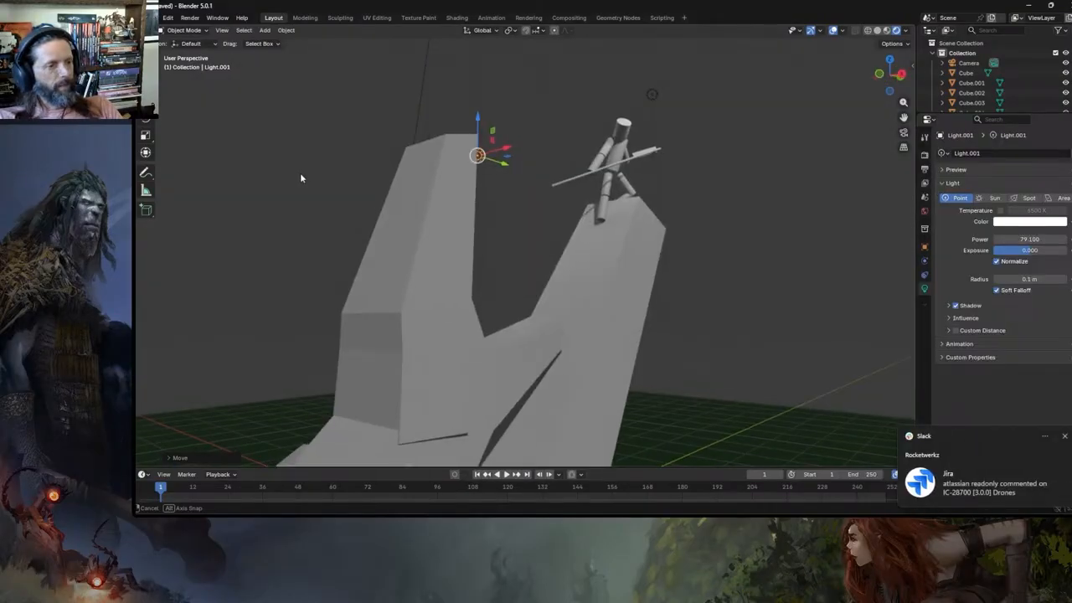
middle_click_drag(300, 174, 300, 174)
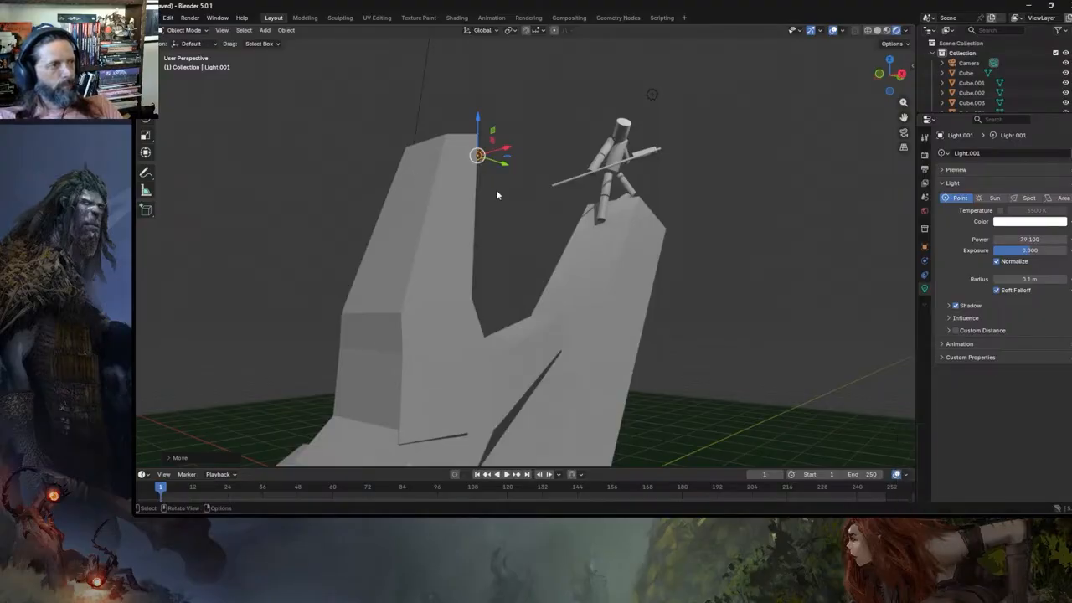
middle_click_drag(493, 188, 492, 171, "shift")
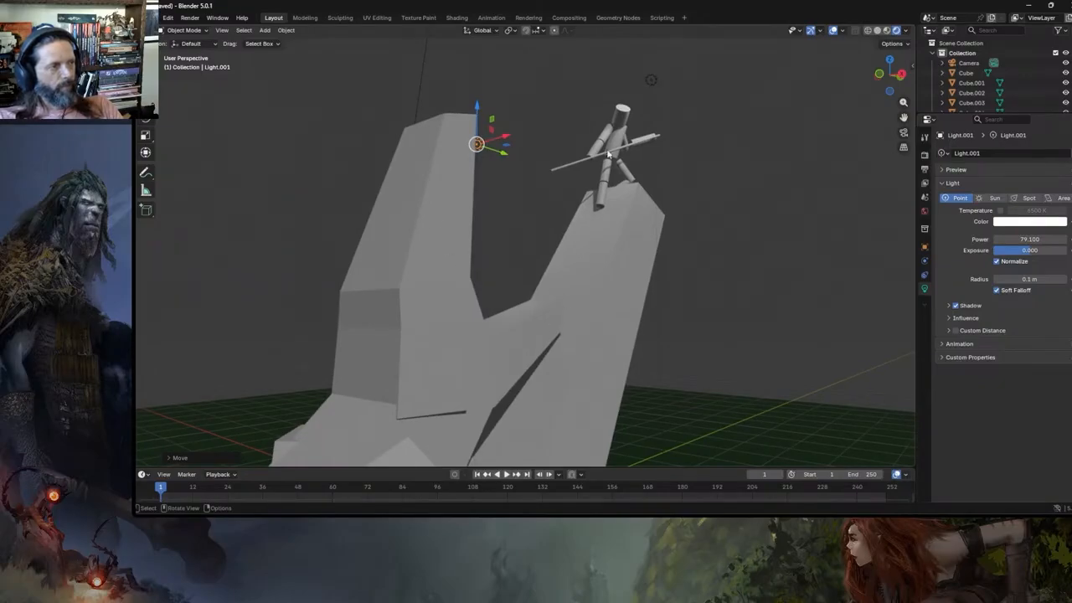
middle_click_drag(629, 171, 624, 176)
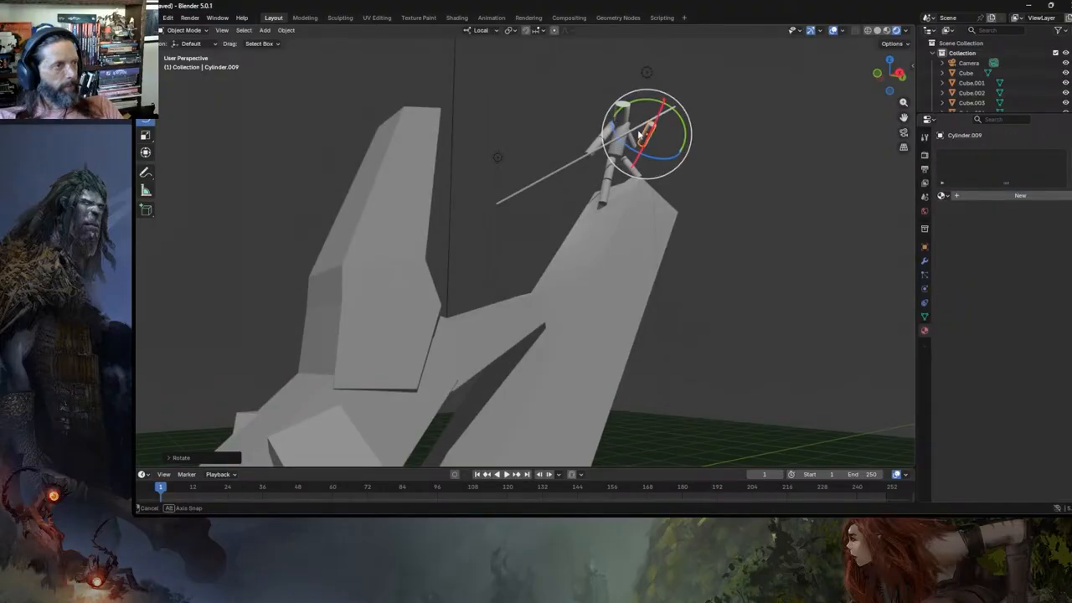
middle_click_drag(639, 132, 639, 133)
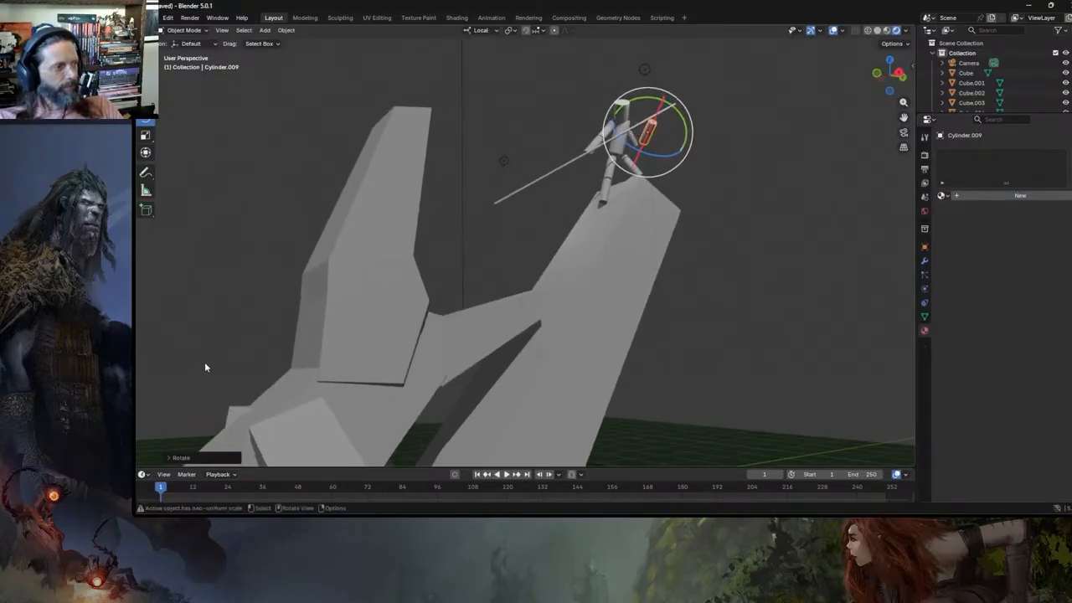
- Duplicate the warrior's spear in place and rotate the copy roughly 100° about its local X axis
left_click(565, 163)
key("shift+d")
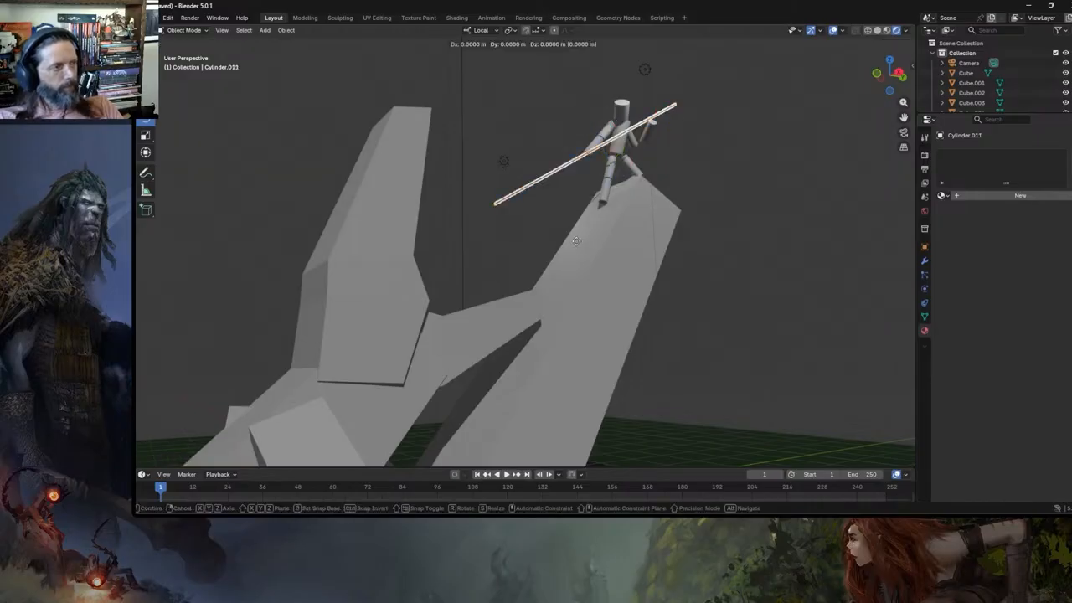
right_click(576, 241)
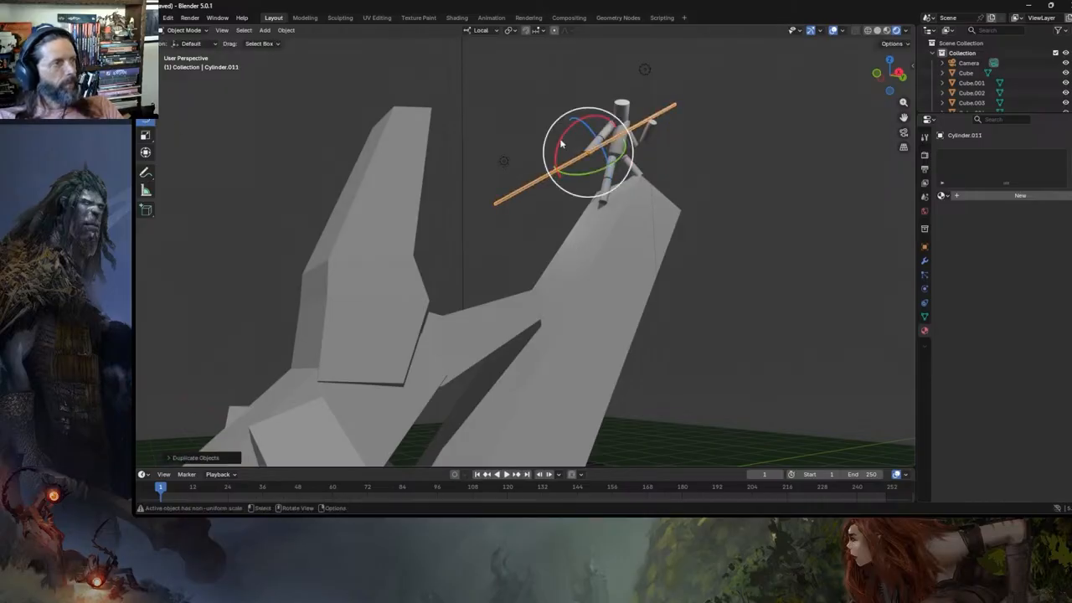
key("r")
key("x")
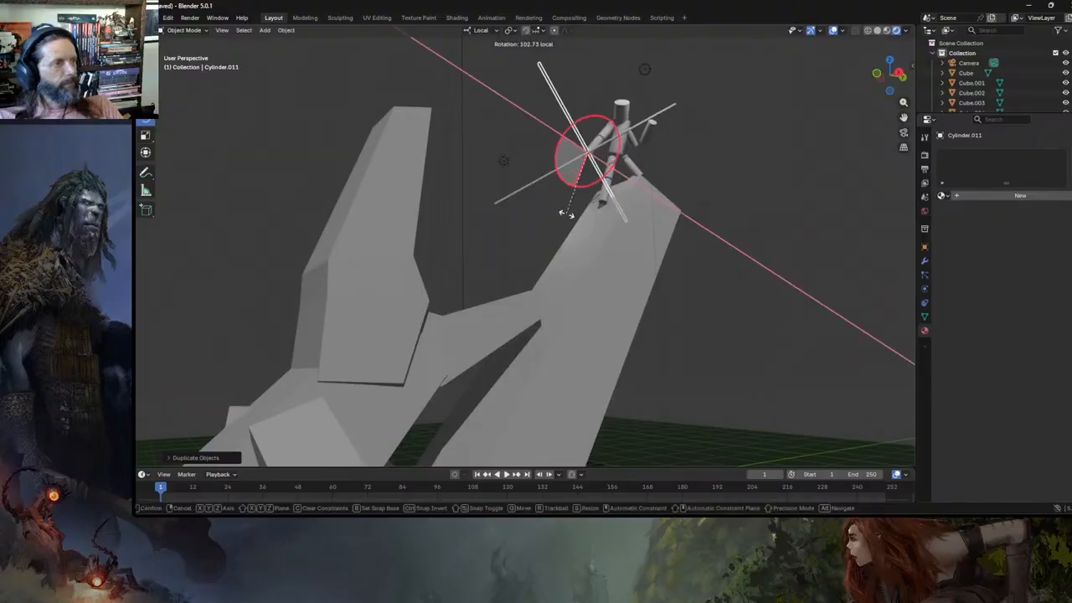
left_click(572, 213)
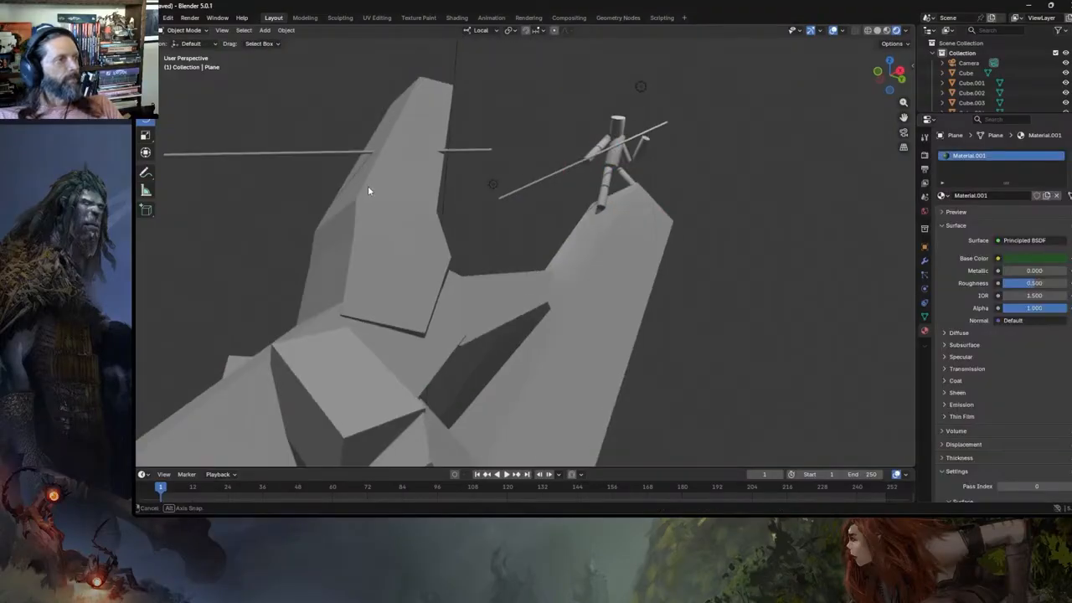
- Frame the creature, tree and warrior from a low angle and capture the viewport as a screenshot with overlays and gizmos hidden
middle_click_drag(368, 185, 381, 194)
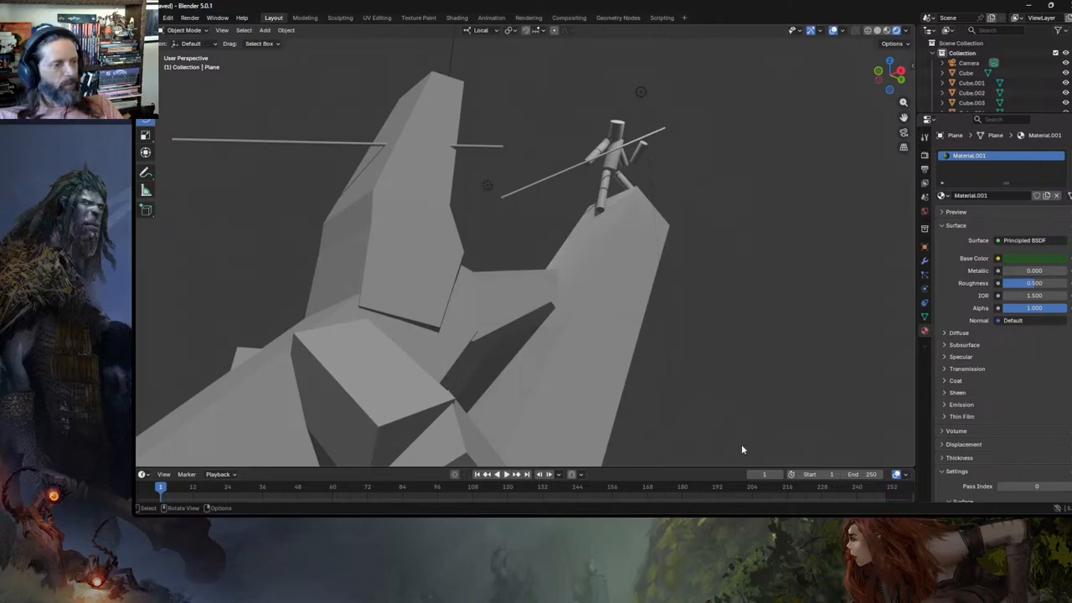
middle_click_drag(689, 366, 665, 305, "shift")
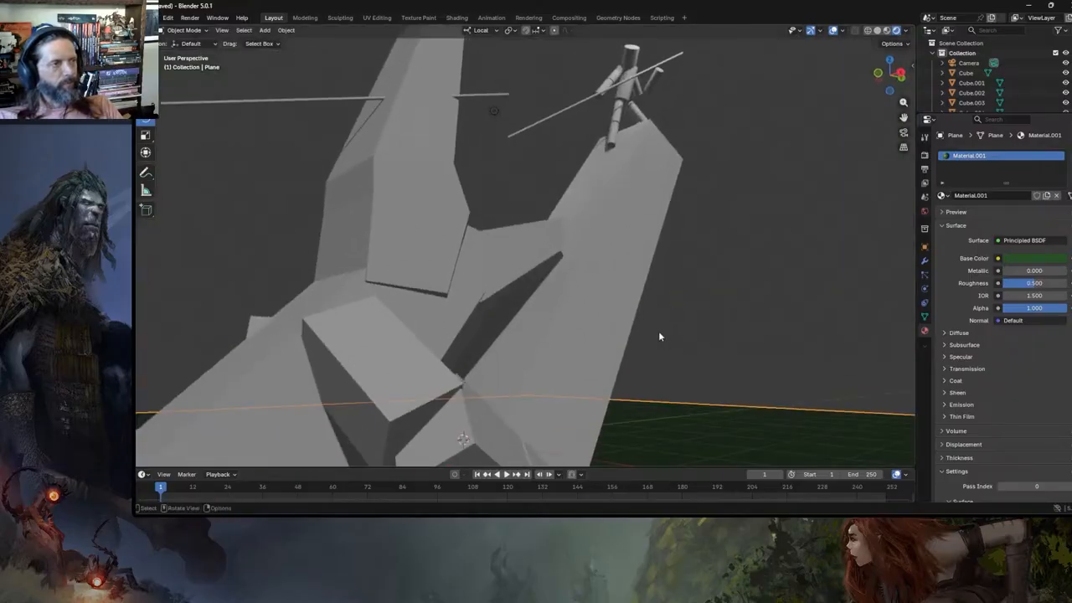
scroll(658, 335, "down", 3)
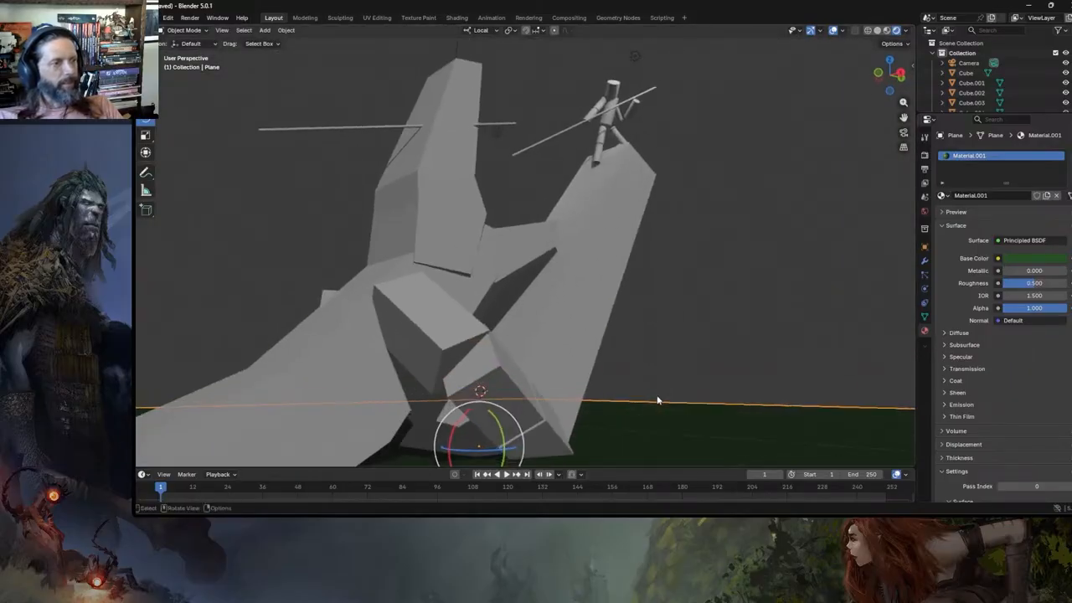
middle_click_drag(646, 304, 650, 301)
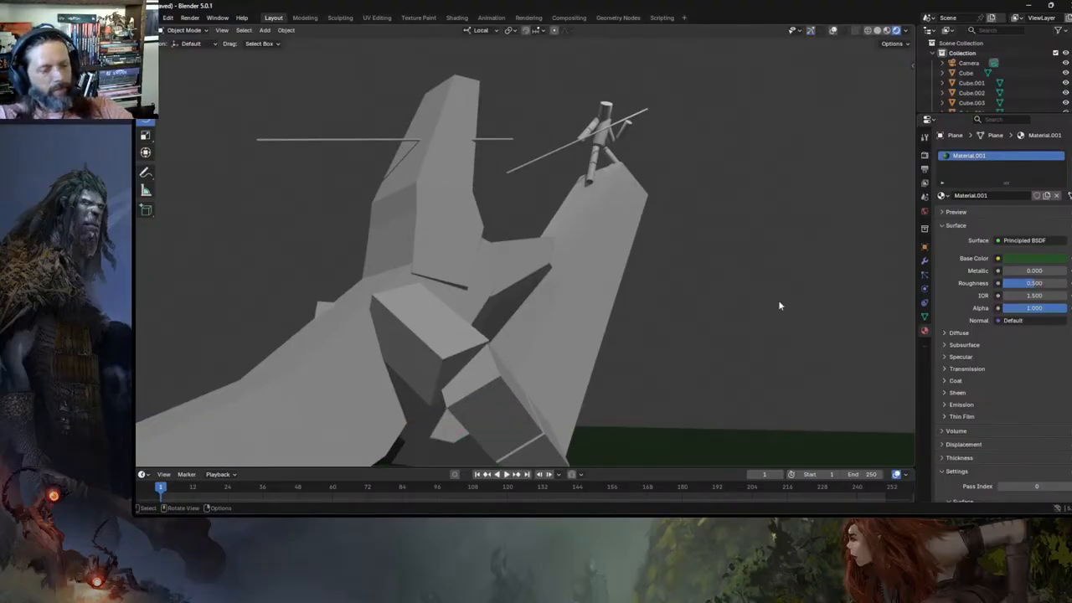
key("super+shift+s")
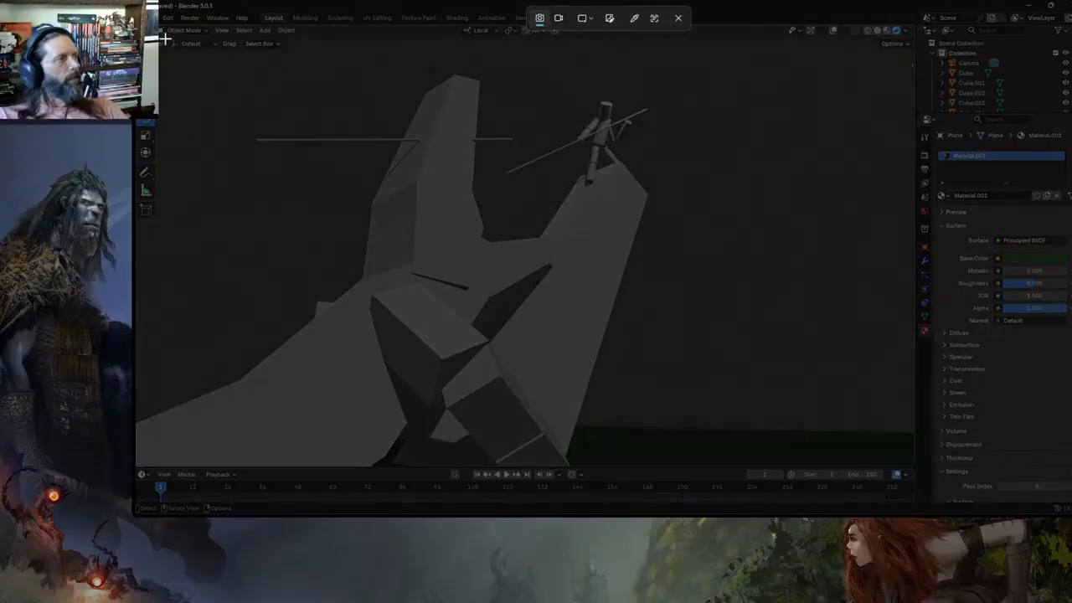
left_click_drag(161, 43, 910, 467)
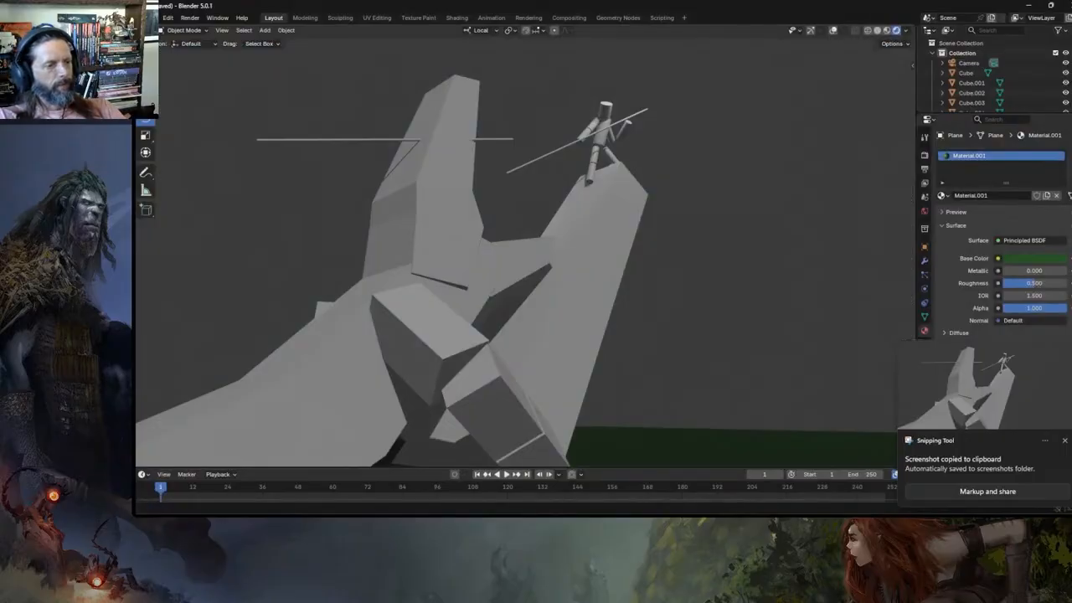
- Switch to Photoshop, paste the screenshot into the sketch document as a new layer and scale it to about 272% to cover the canvas
key("alt+Tab")
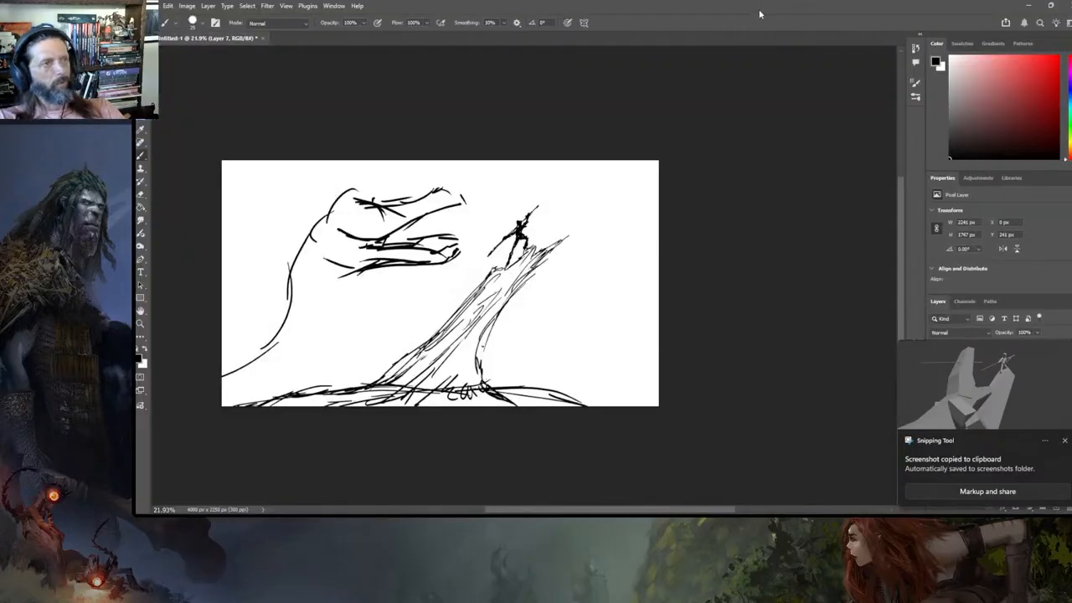
key("ctrl+v")
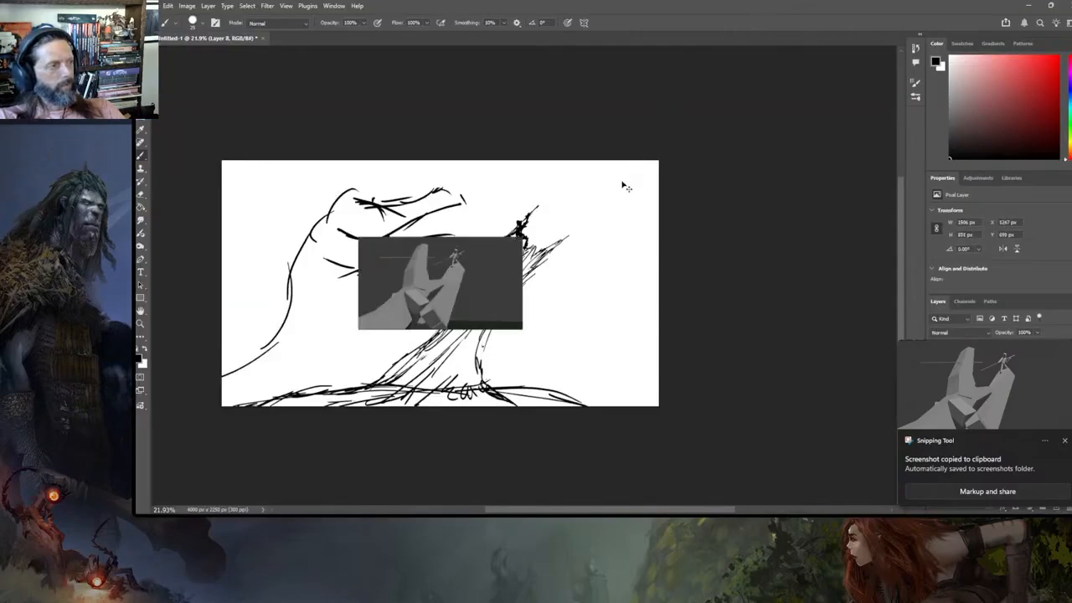
key("ctrl+t")
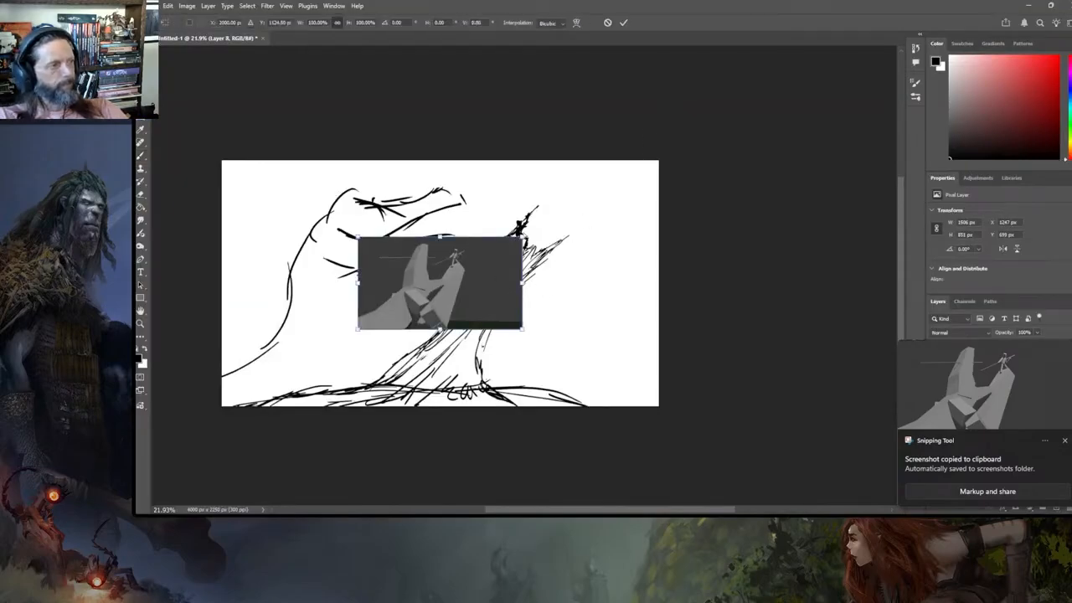
left_click_drag(522, 238, 660, 160)
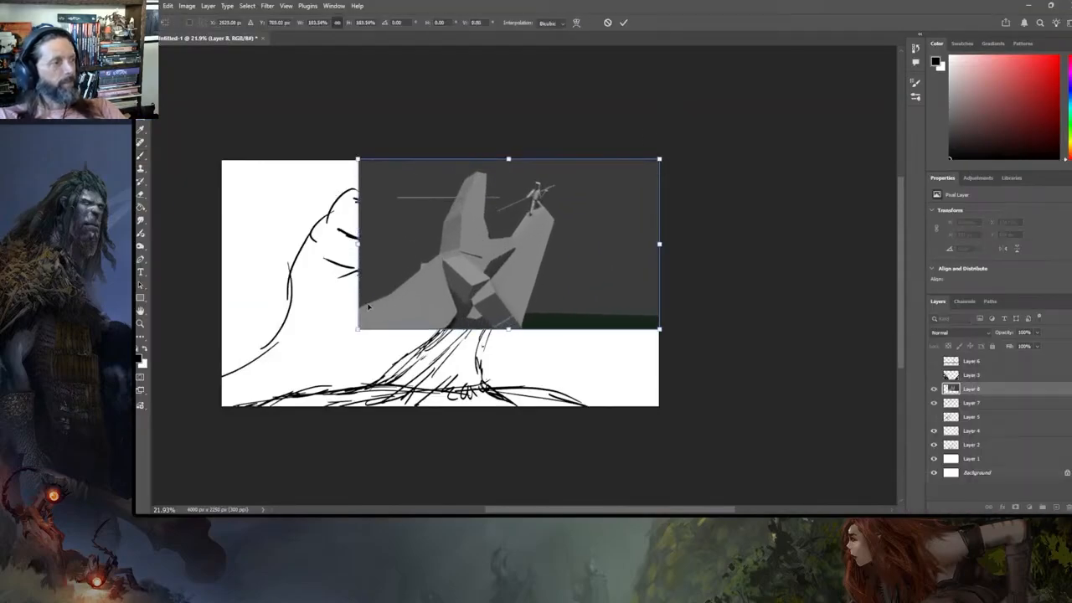
left_click_drag(357, 330, 208, 408)
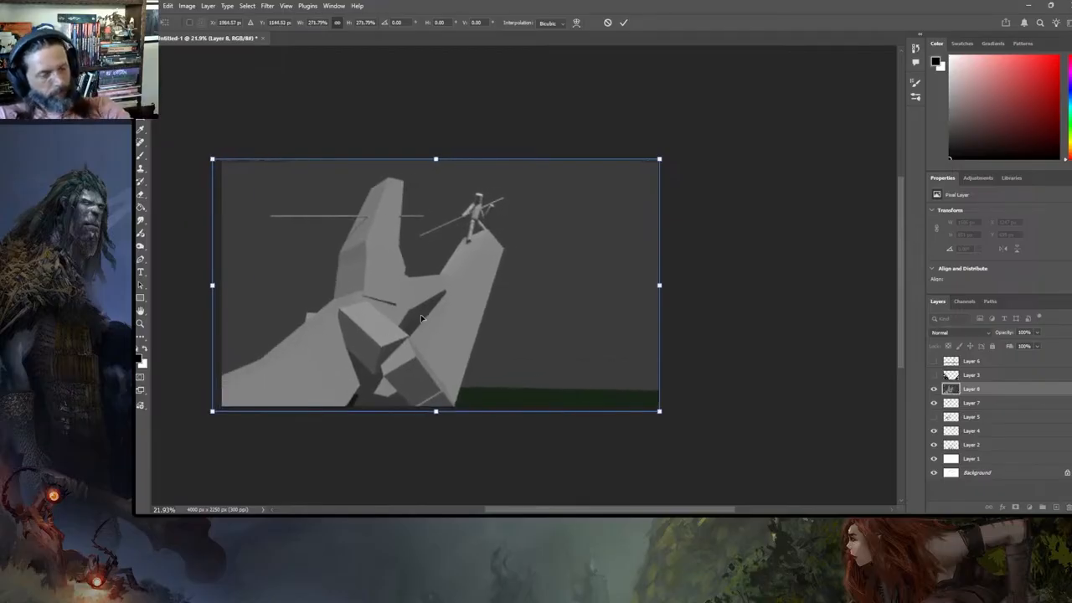
key("Return")
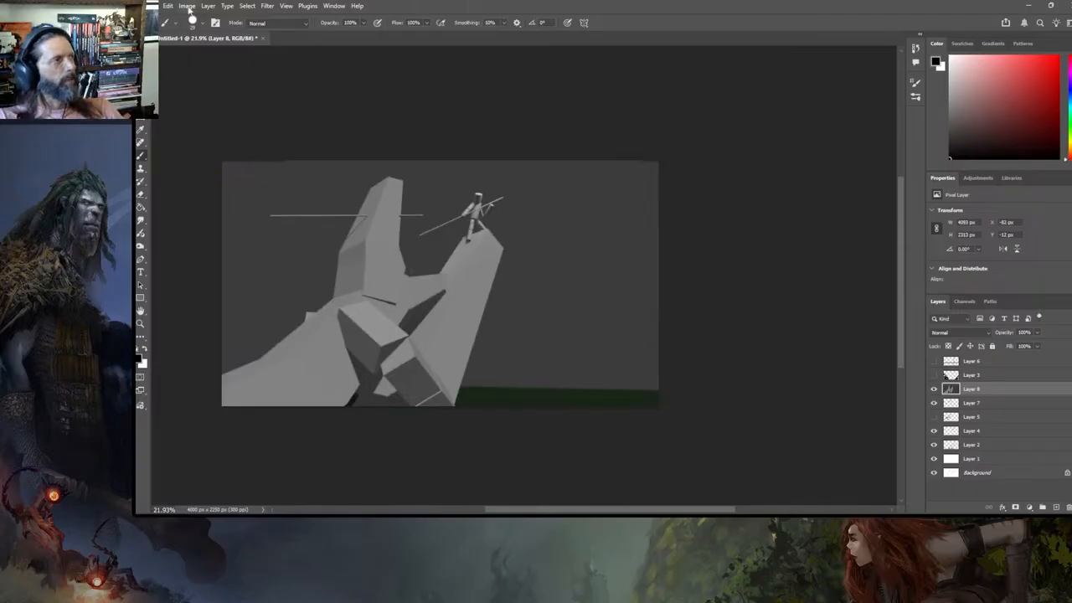
- Check the document's dimensions and resolution in Image Size, and inspect the pasted block-out up close
left_click(188, 6)
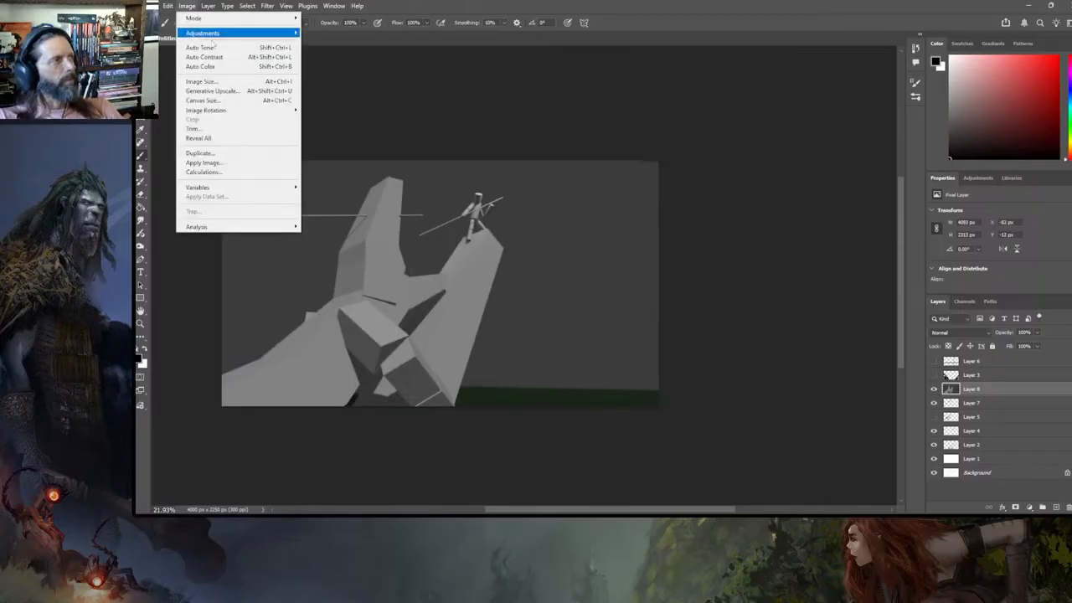
left_click(231, 82)
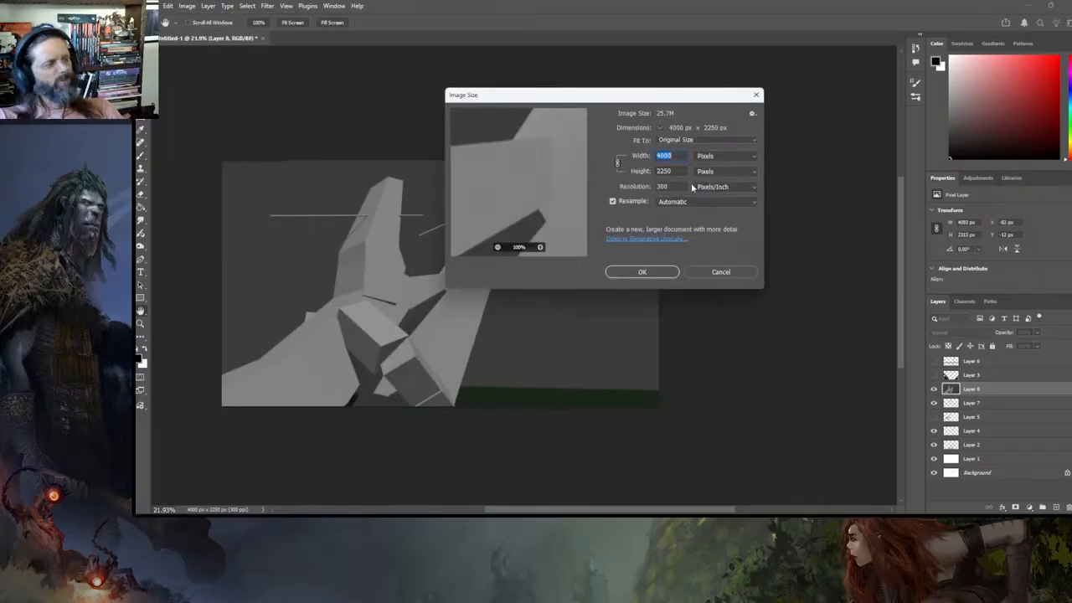
left_click(756, 95)
scroll(437, 290, "up", 6, "alt")
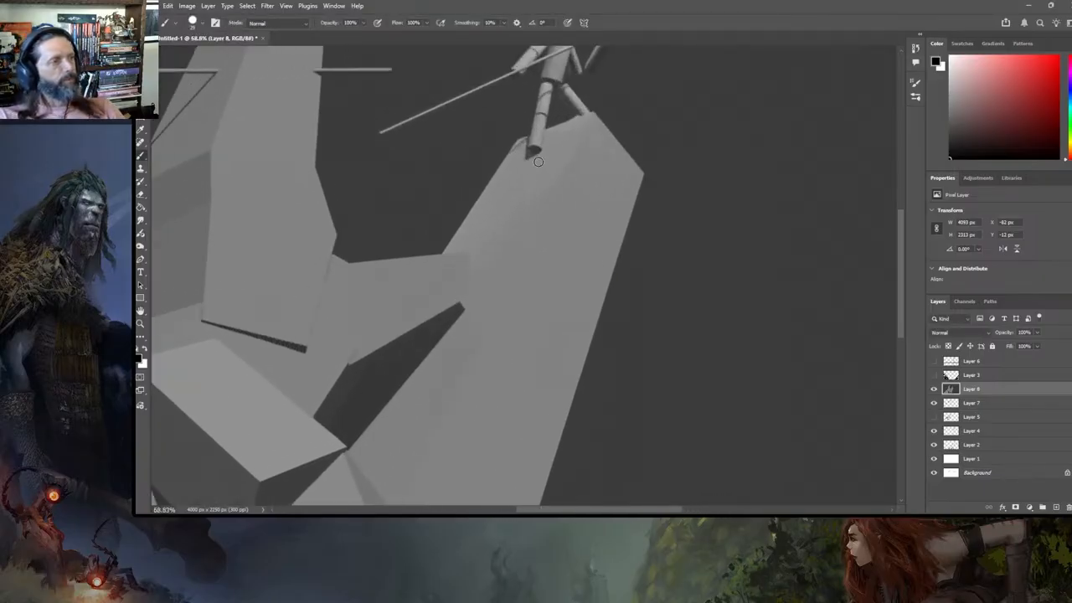
- Show the rule-of-thirds grid layer over the full block-out image
scroll(541, 166, "down", 3, "alt")
scroll(541, 166, "down", 1, "alt")
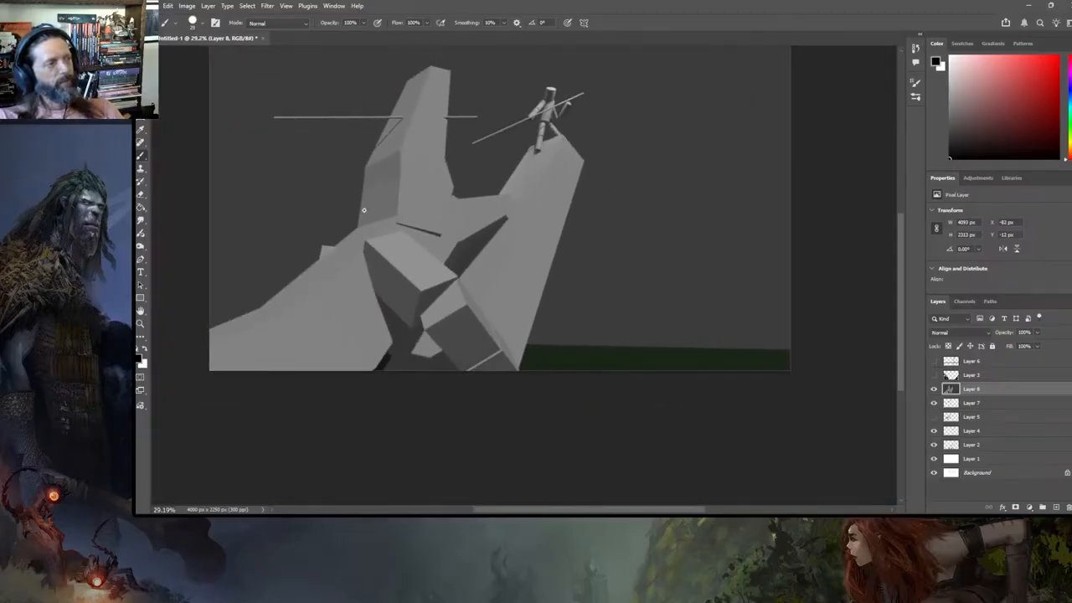
scroll(542, 233, "down", 1, "alt")
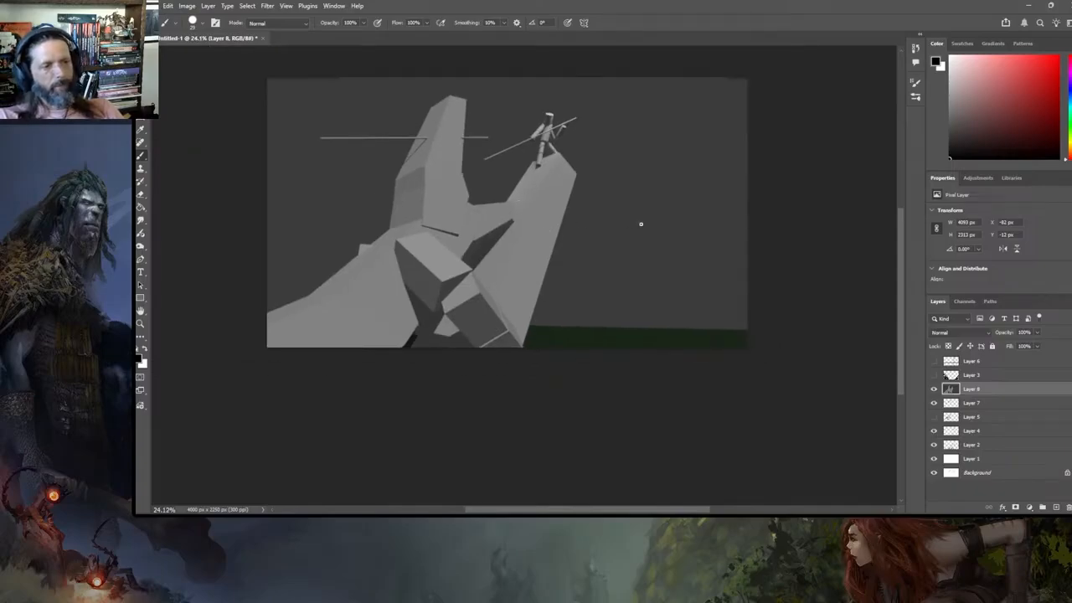
left_click(934, 361)
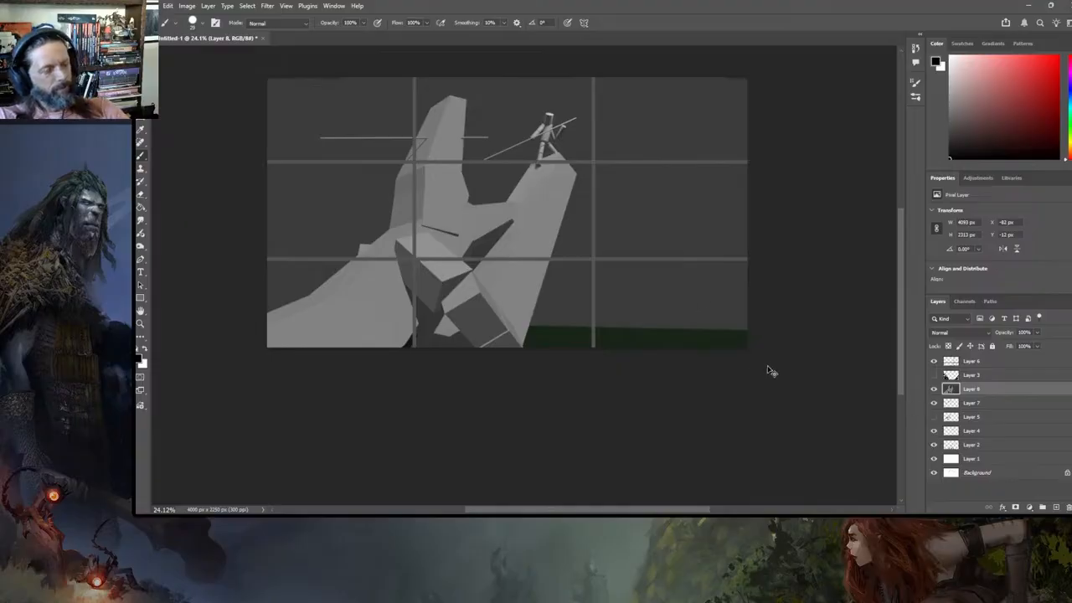
- Stretch the block-out layer horizontally to about 122% and shift it slightly down, placing the warrior near the grid's upper-right intersection
key("ctrl+t")
left_click_drag(748, 214, 819, 214)
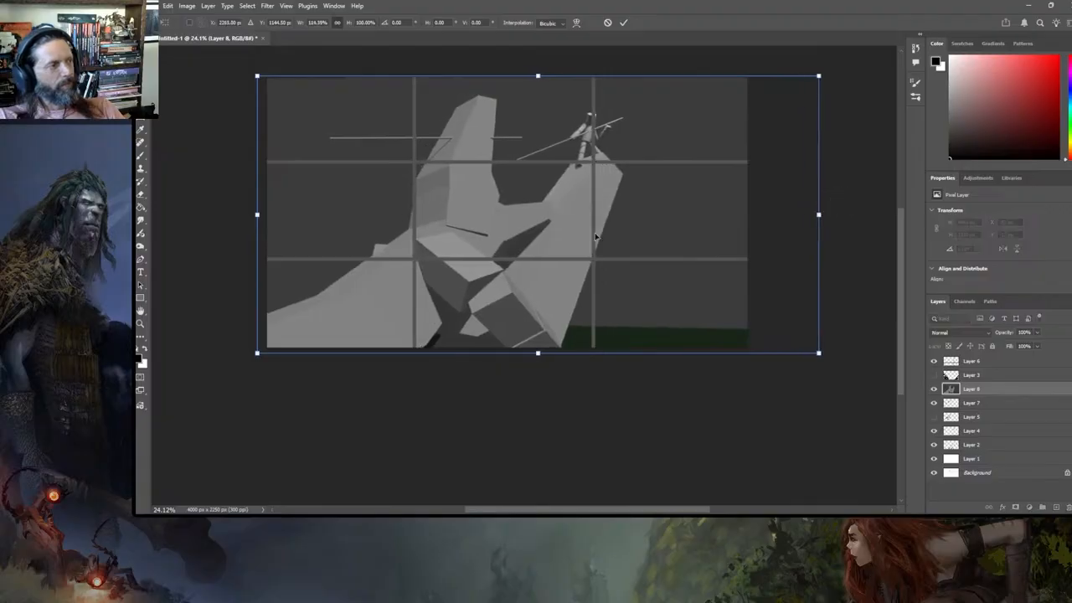
left_click_drag(256, 214, 231, 212)
left_click_drag(819, 214, 830, 213)
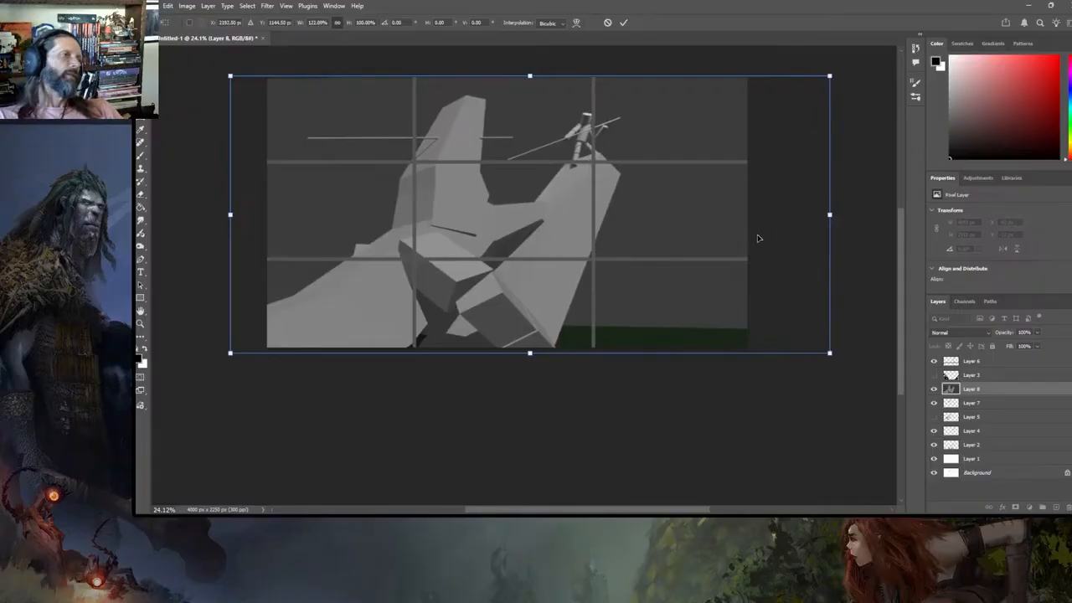
left_click_drag(705, 230, 704, 239)
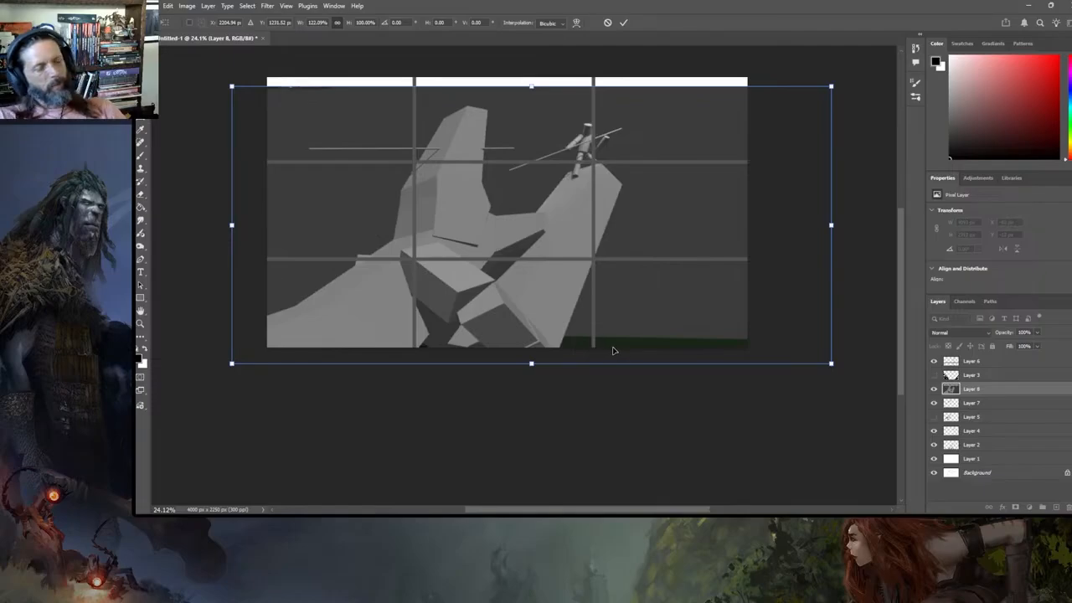
key("Return")
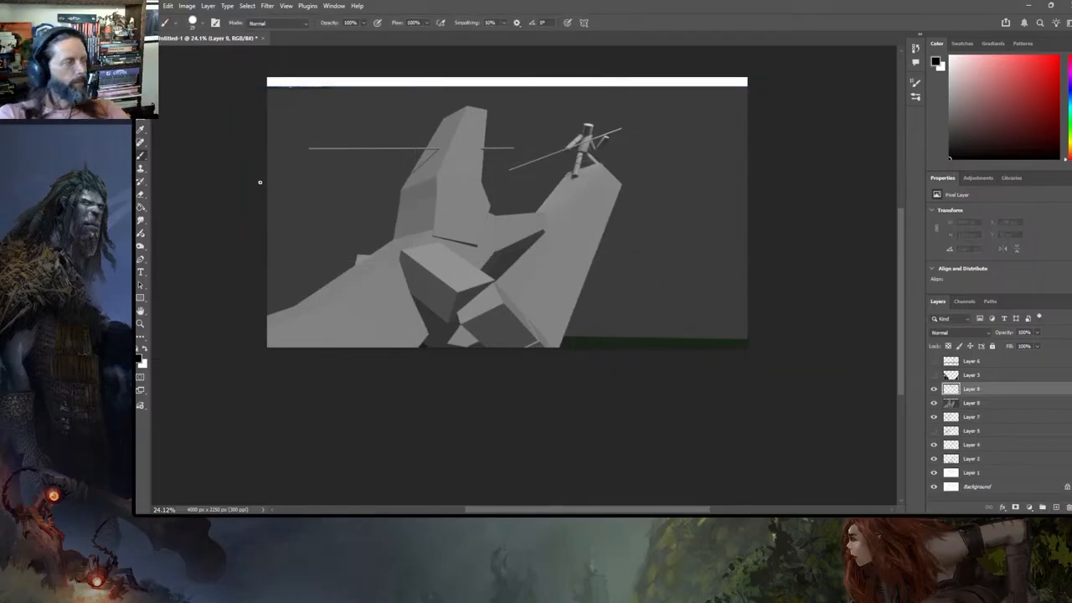
- On a new layer above the block-out, sketch black ground lines and a small group of distant figures right of the leaning tree's base
mouse_move(595, 325)
left_mouse_down()
mouse_move(653, 310)
mouse_move(748, 318)
left_mouse_up()
left_click_drag(621, 339, 726, 337)
mouse_move(660, 292)
left_mouse_down()
mouse_move(656, 308)
mouse_move(670, 290)
mouse_move(663, 297)
mouse_move(677, 292)
mouse_move(679, 311)
mouse_move(686, 289)
mouse_move(693, 313)
mouse_move(650, 311)
mouse_move(653, 299)
mouse_move(655, 315)
left_mouse_up()
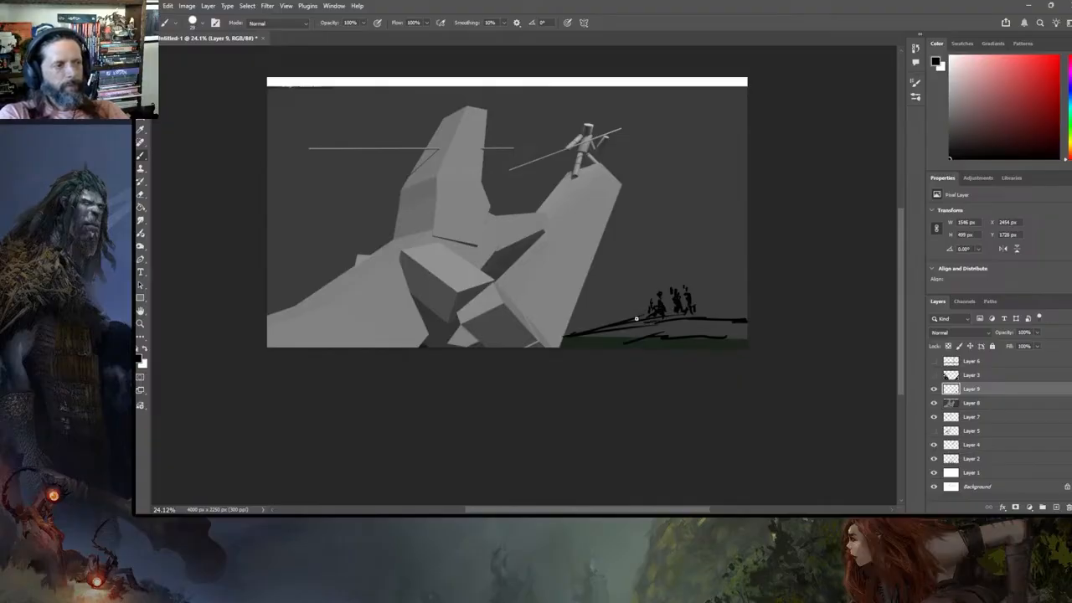
- Sketch rough vertical foliage and tree strokes on both sides of the distant figures, with small marks rising above them
left_click_drag(707, 319, 744, 278)
left_click_drag(630, 308, 627, 317)
left_click_drag(625, 280, 622, 300)
mouse_move(636, 258)
left_mouse_down()
mouse_move(623, 288)
mouse_move(631, 264)
left_mouse_up()
left_click_drag(635, 237, 636, 242)
left_click_drag(628, 224, 630, 229)
left_click_drag(745, 230, 734, 234)
left_click(703, 202)
- Sketch a rough forked tree shape with small branch marks along the canvas's left edge, behind the creature
left_click_drag(285, 195, 316, 269)
left_click_drag(280, 155, 290, 221)
left_click_drag(310, 203, 298, 257)
left_click_drag(313, 178, 308, 203)
left_click_drag(295, 158, 306, 166)
left_click_drag(270, 156, 275, 148)
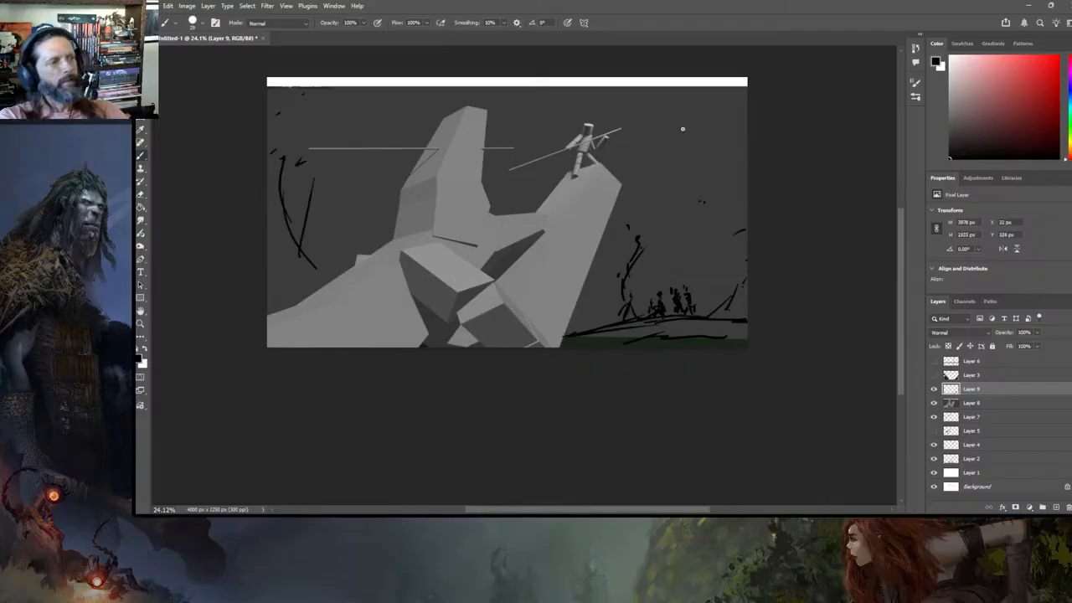